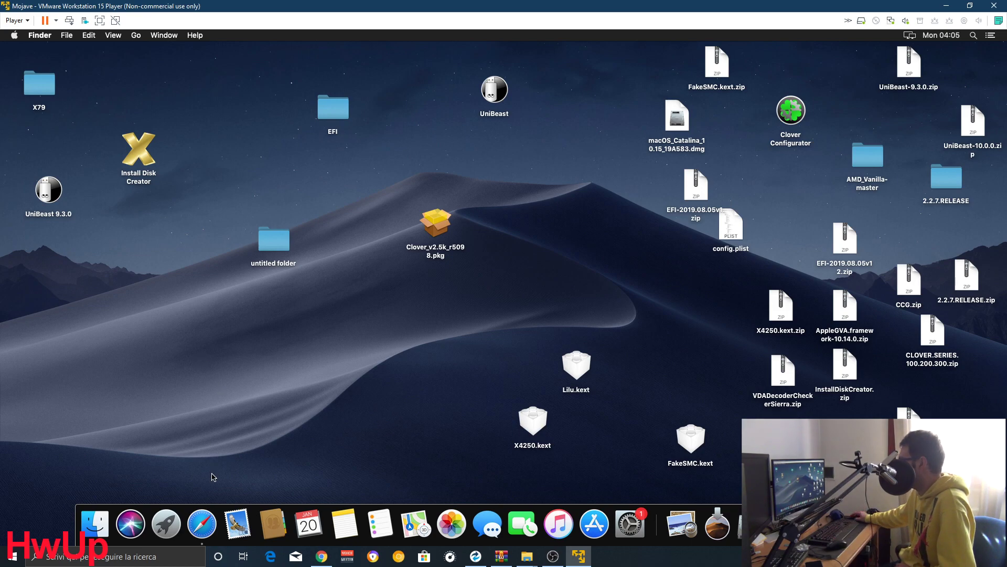
- Visit tonymacx86.com in Safari, look up the tonymacx86 Tools entry among its downloads, and close the browser window
left_click(40, 192)
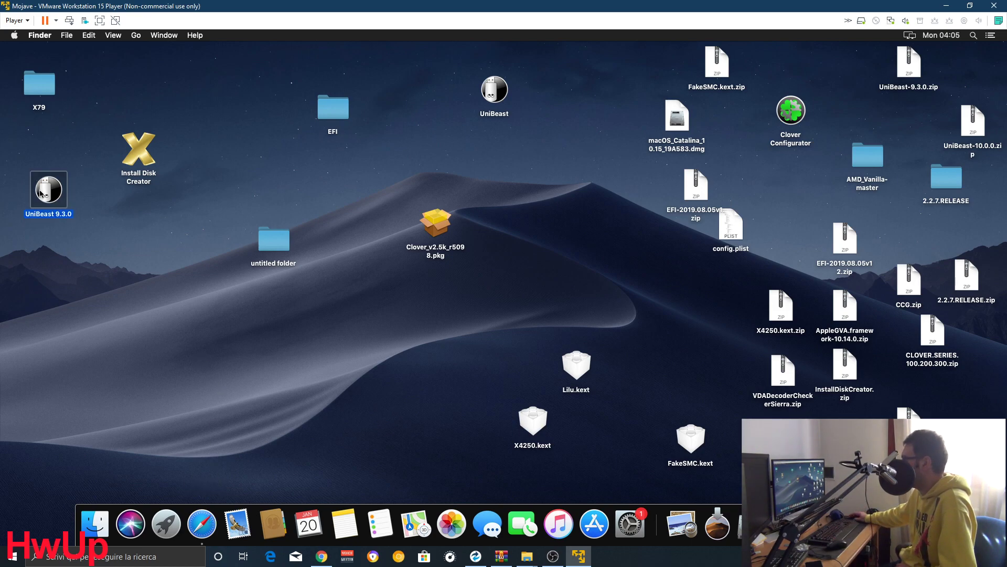
left_click(202, 523)
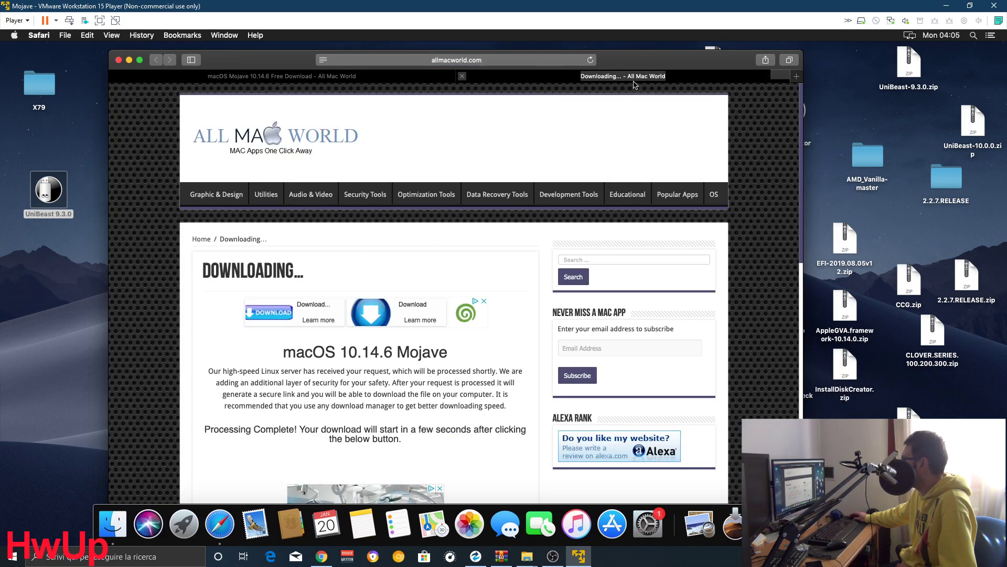
left_click(462, 76)
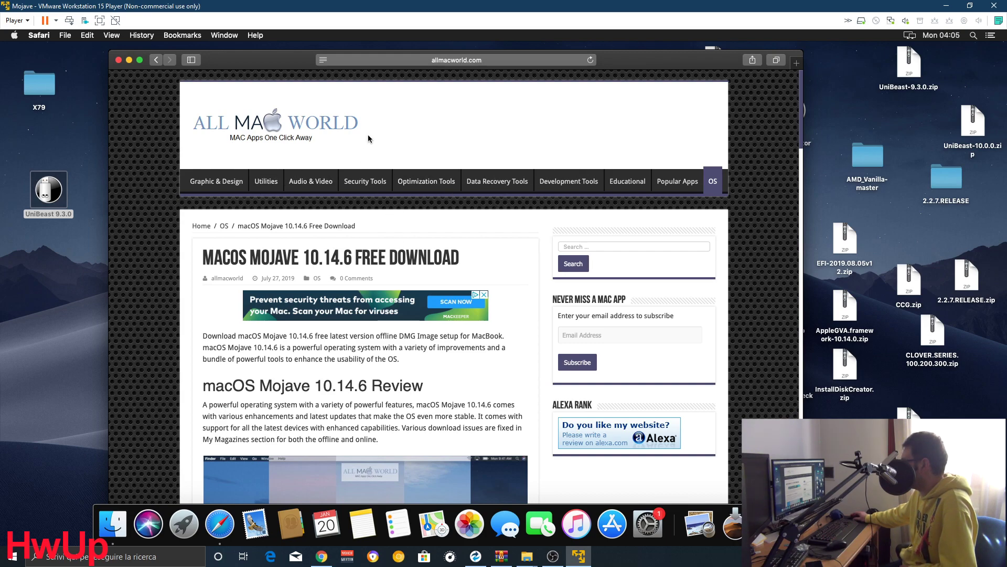
left_click(492, 57)
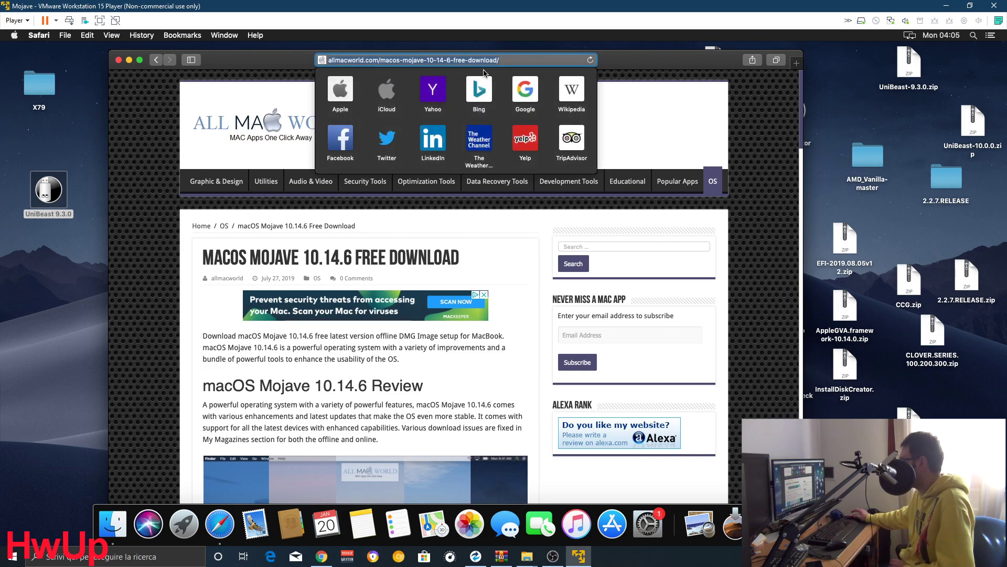
type("tonymacx86.com")
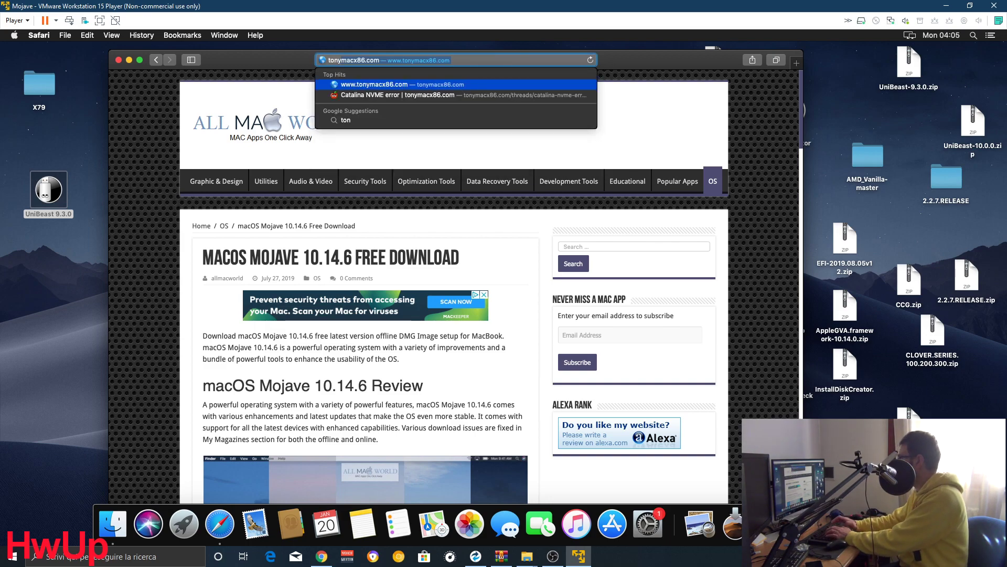
key("Return")
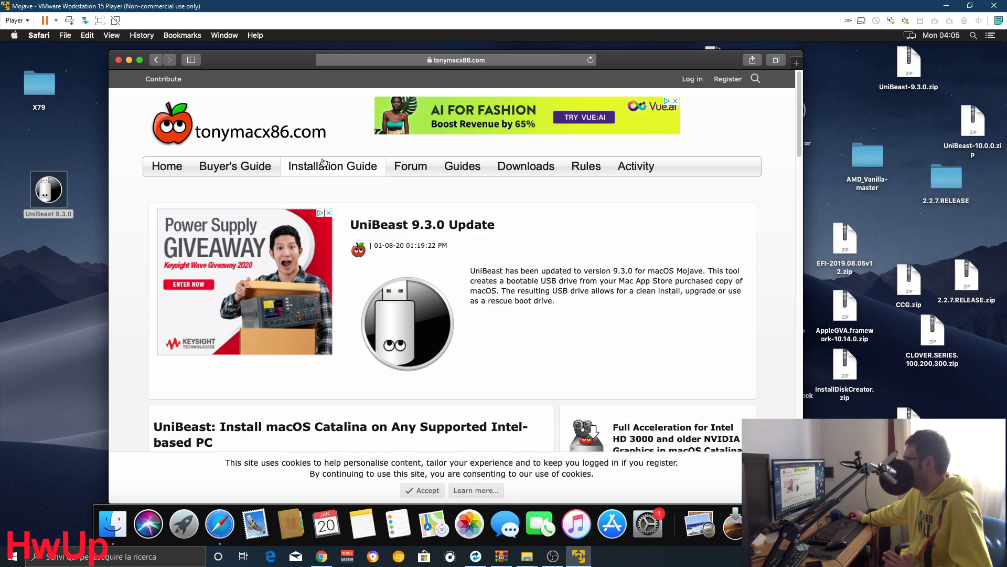
mouse_move(516, 169)
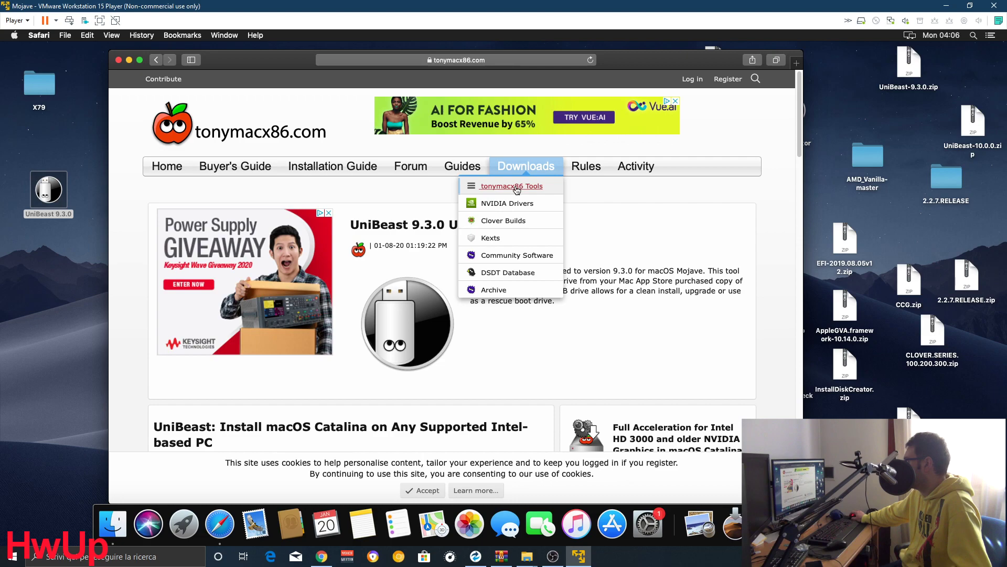
left_click(118, 61)
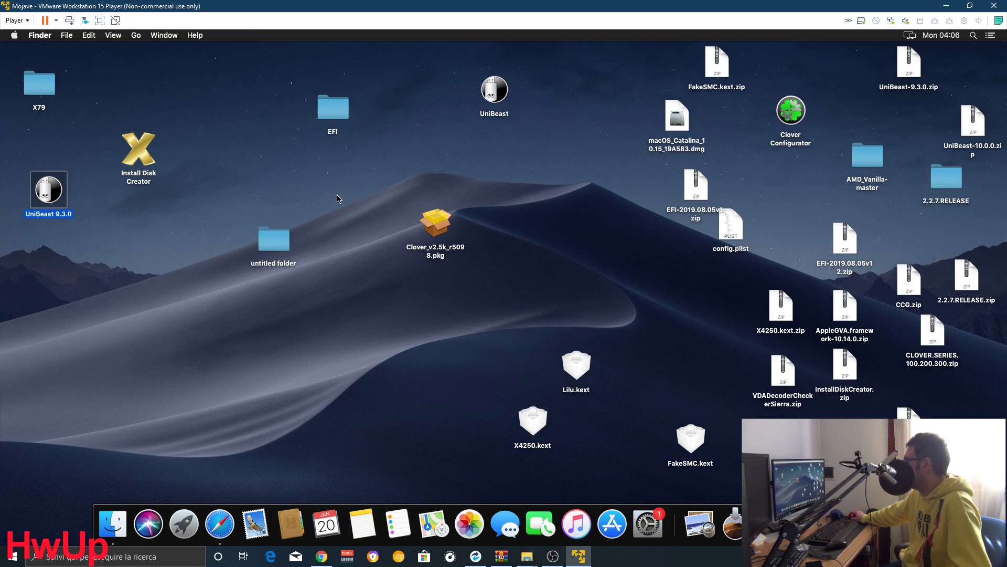
- Open the Applications folder and rearrange the UniBeast 9.3.0 and EFI icons on the desktop
left_click(135, 36)
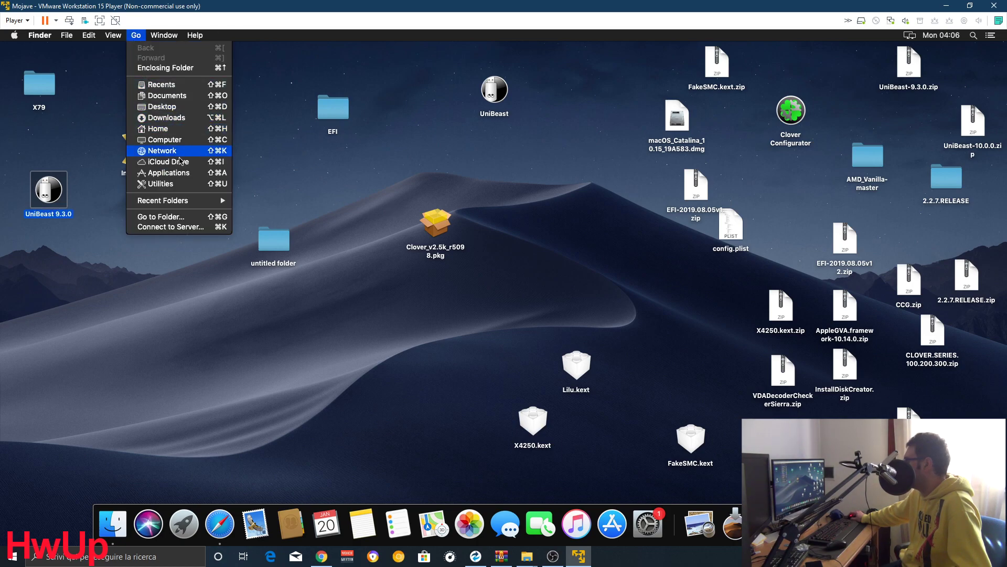
left_click(194, 180)
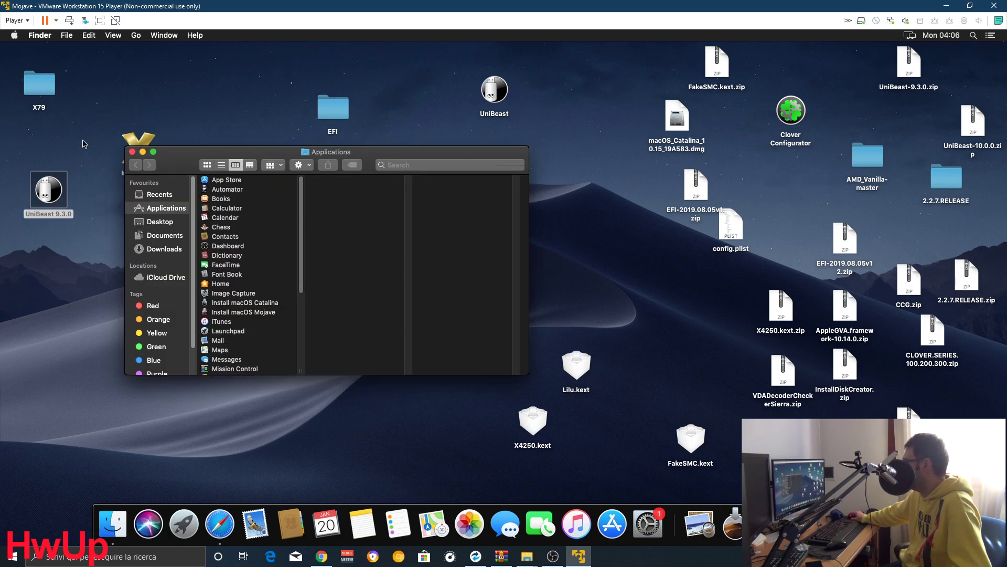
left_click_drag(61, 175, 440, 62)
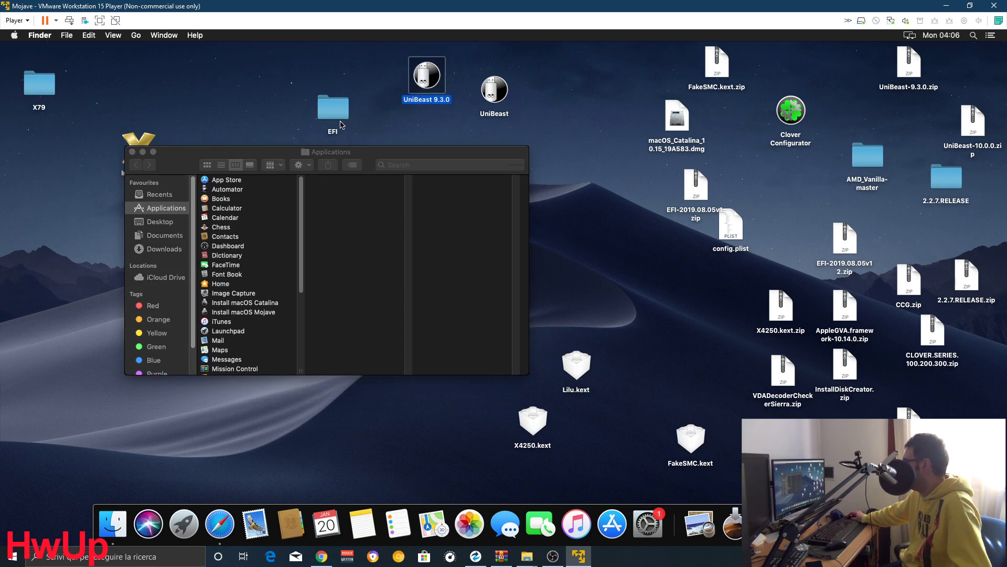
left_click_drag(331, 122, 24, 159)
left_click_drag(433, 84, 401, 97)
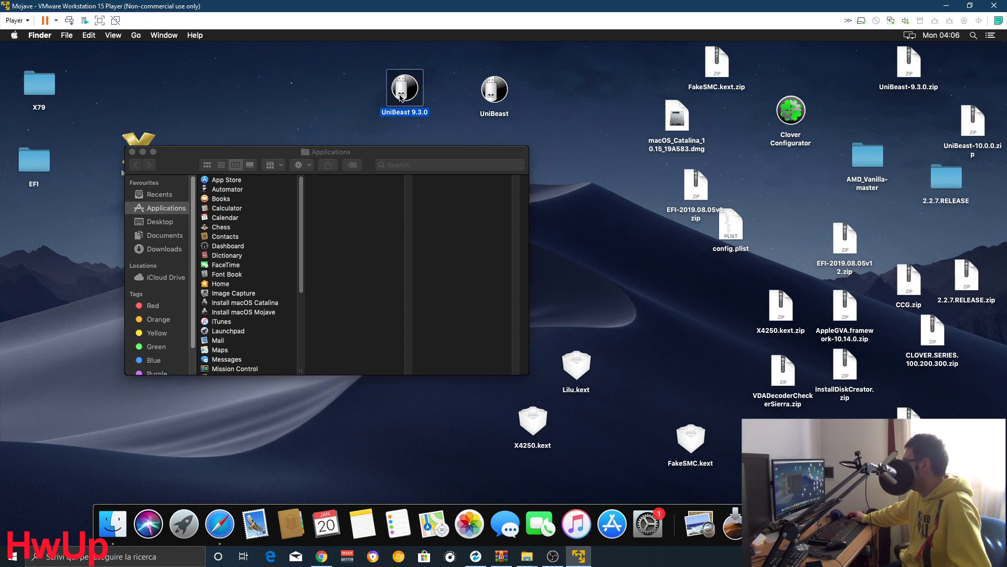
- Check the Install macOS Catalina application in the Applications folder and close the folder window
left_click(319, 153)
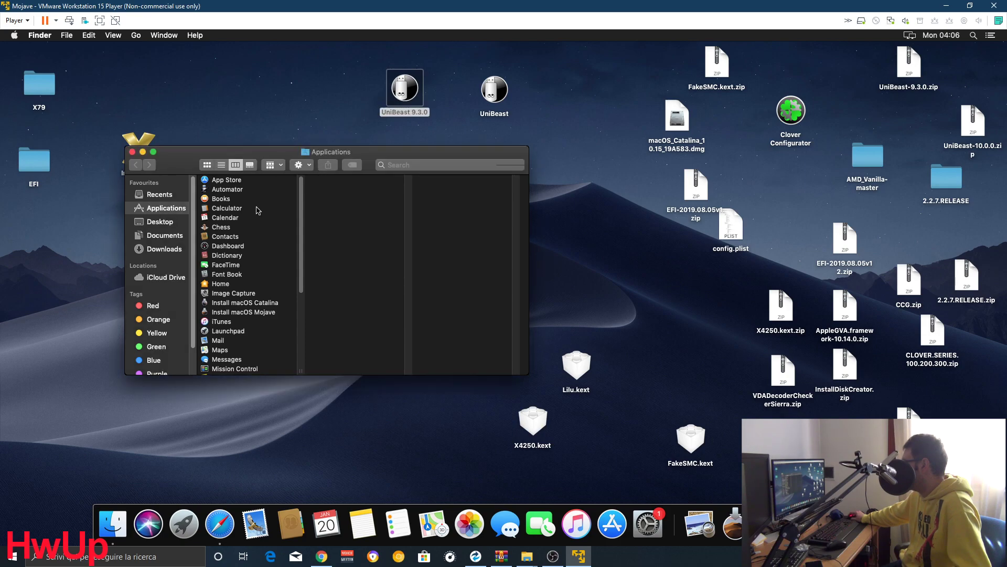
left_click(254, 304)
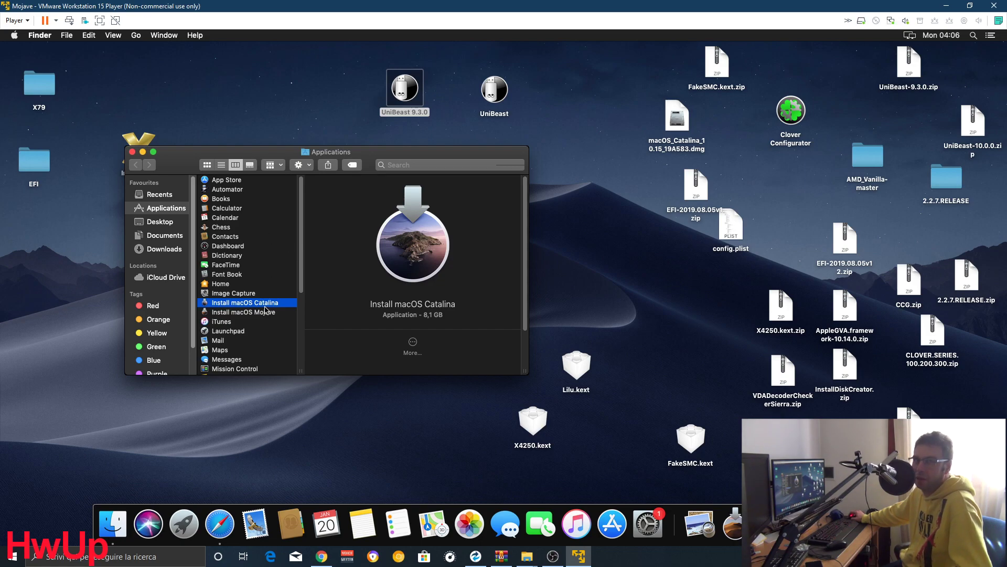
left_click(132, 153)
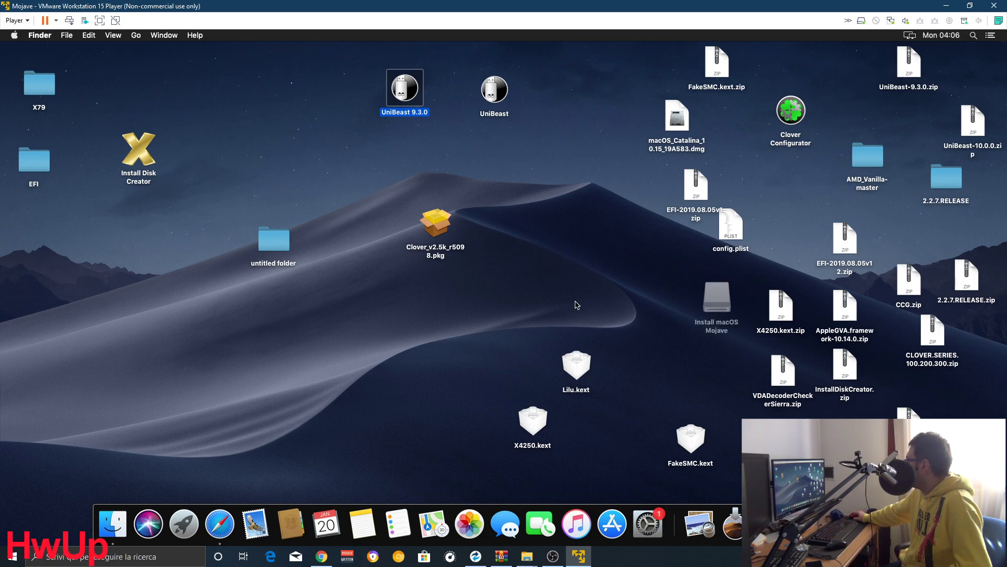
- Move the Install macOS Mojave drive above the untitled folder and place UniBeast 9.3.0 beside the other UniBeast icon
left_click_drag(714, 299, 259, 97)
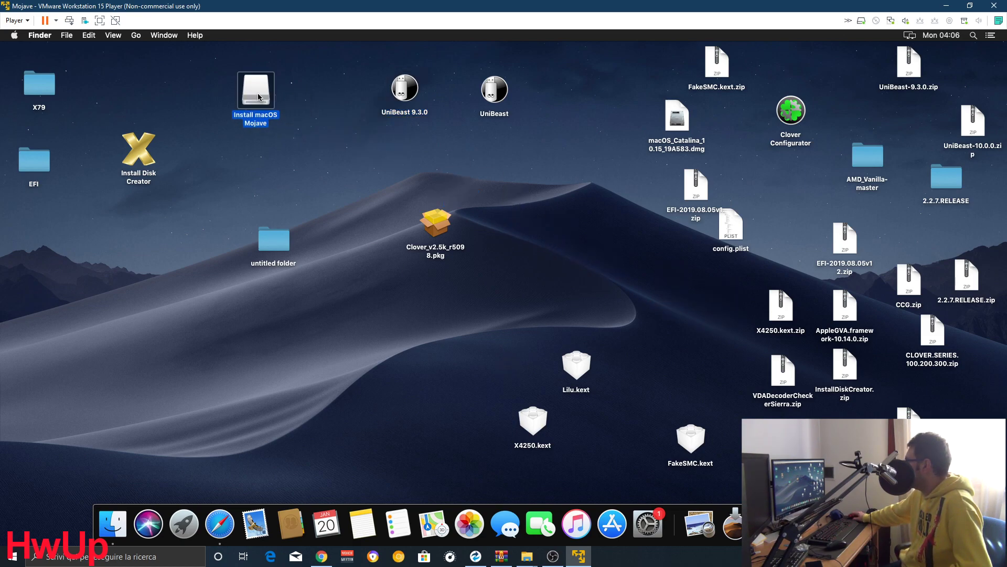
left_click_drag(394, 95, 557, 95)
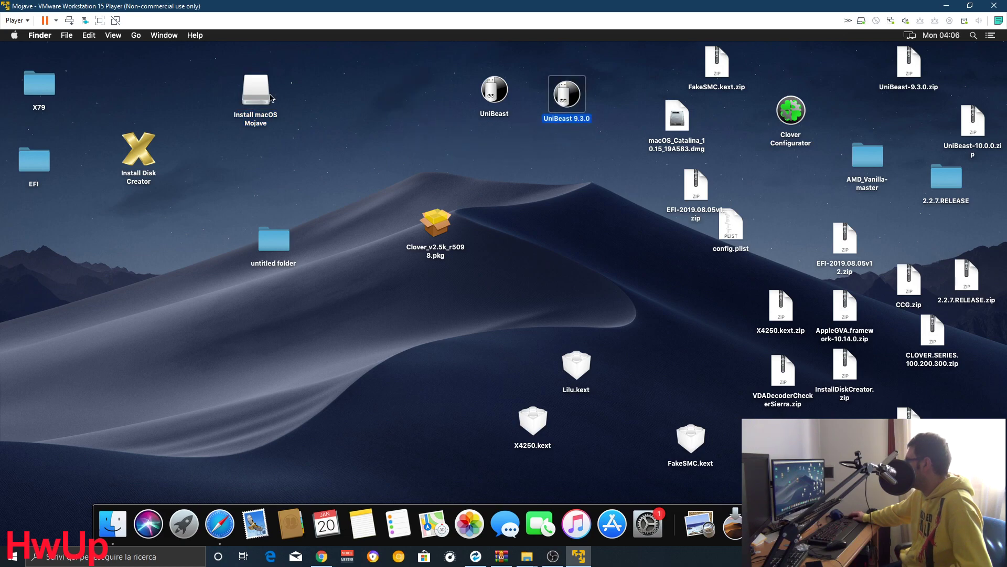
left_click(116, 60)
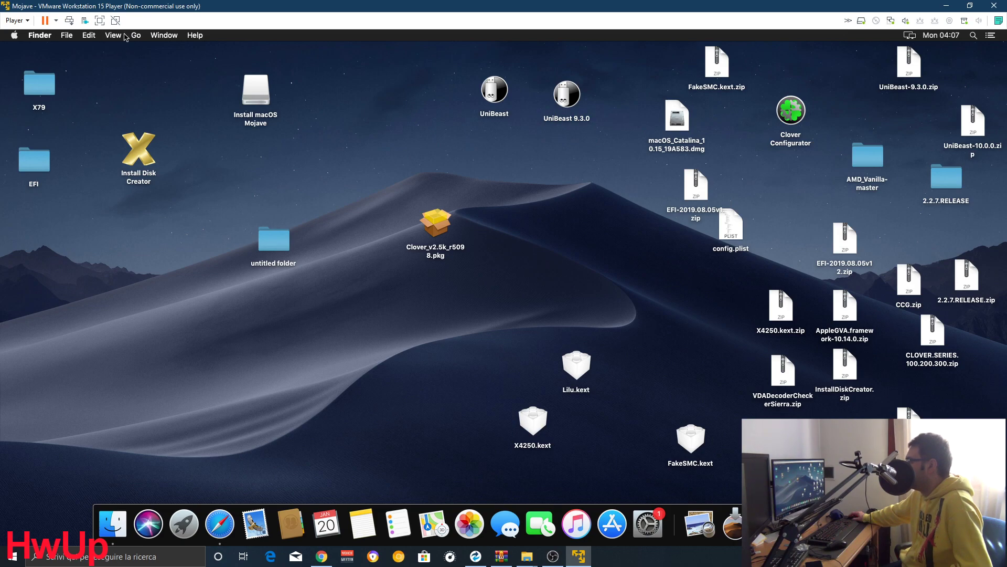
- Launch Disk Utility from the Utilities folder
left_click(132, 36)
left_click(326, 190)
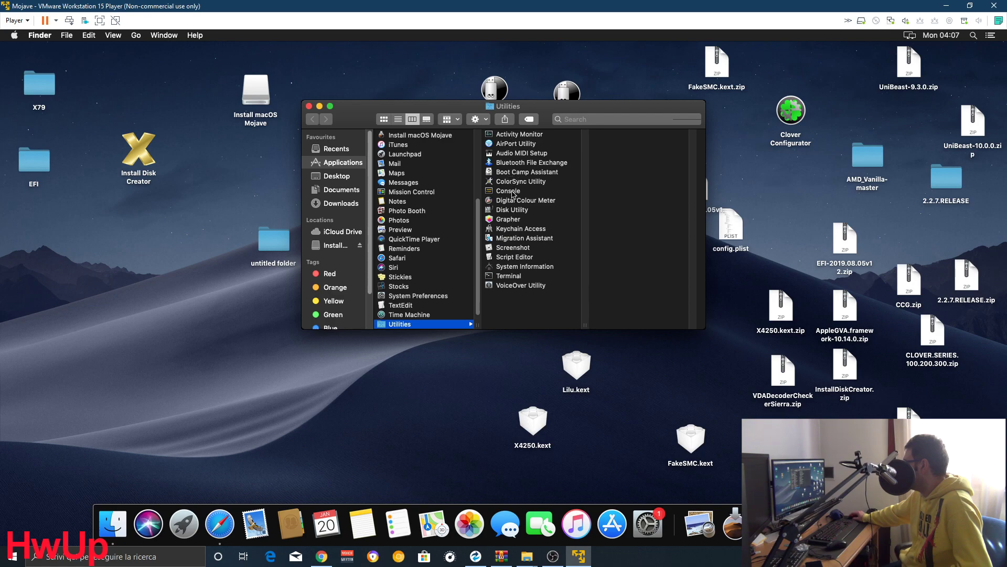
double_click(514, 210)
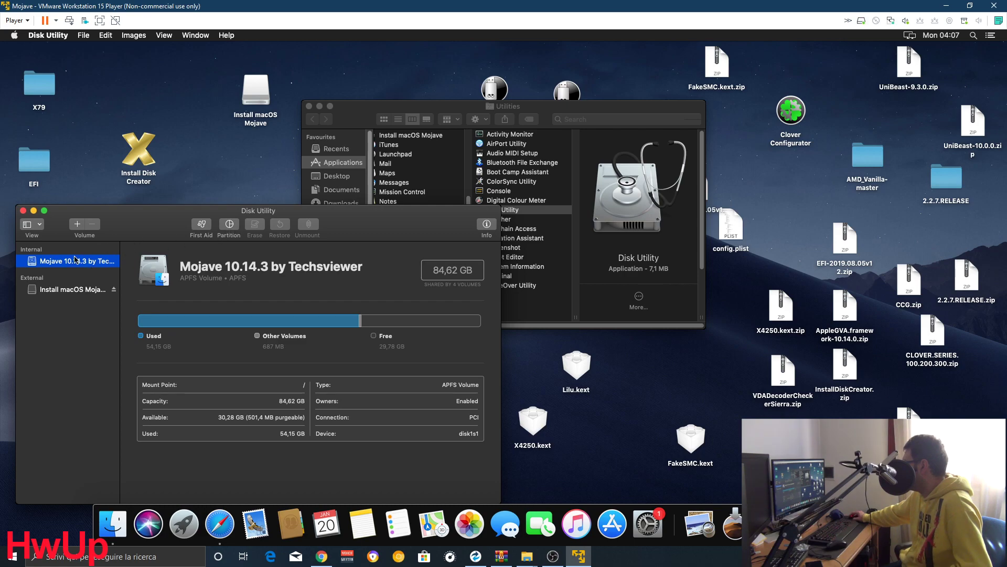
- Erase the external Install macOS Mojave volume as Mac OS Extended (Journaled) with the name USB, and close Disk Utility and the Utilities folder
left_click(59, 288)
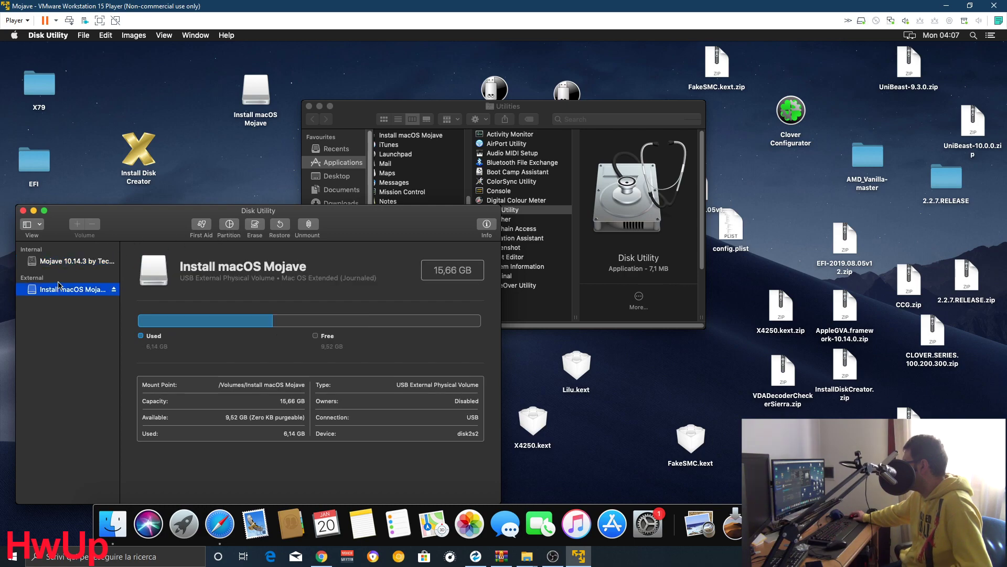
left_click(255, 226)
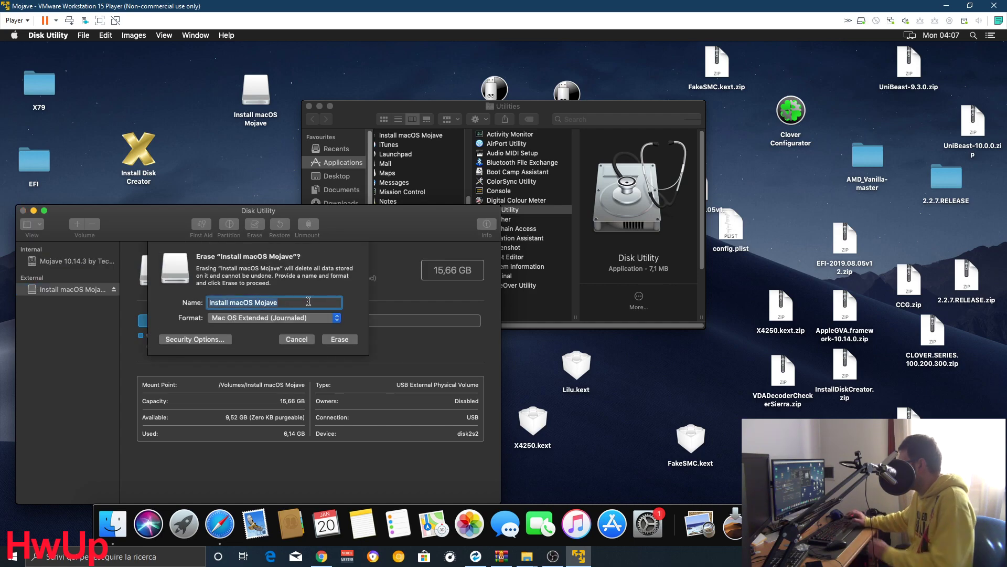
type("USV")
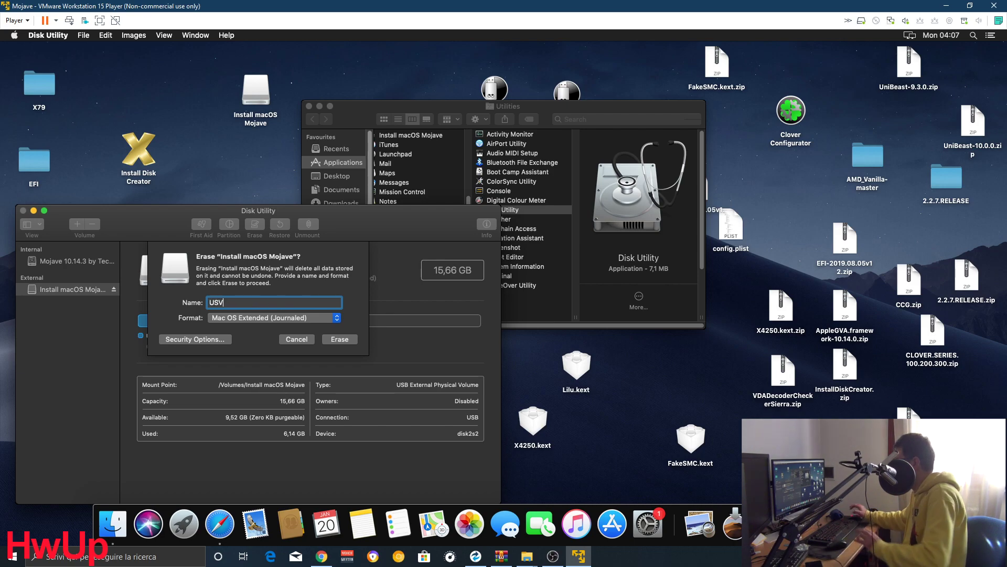
key("BackSpace")
type("B")
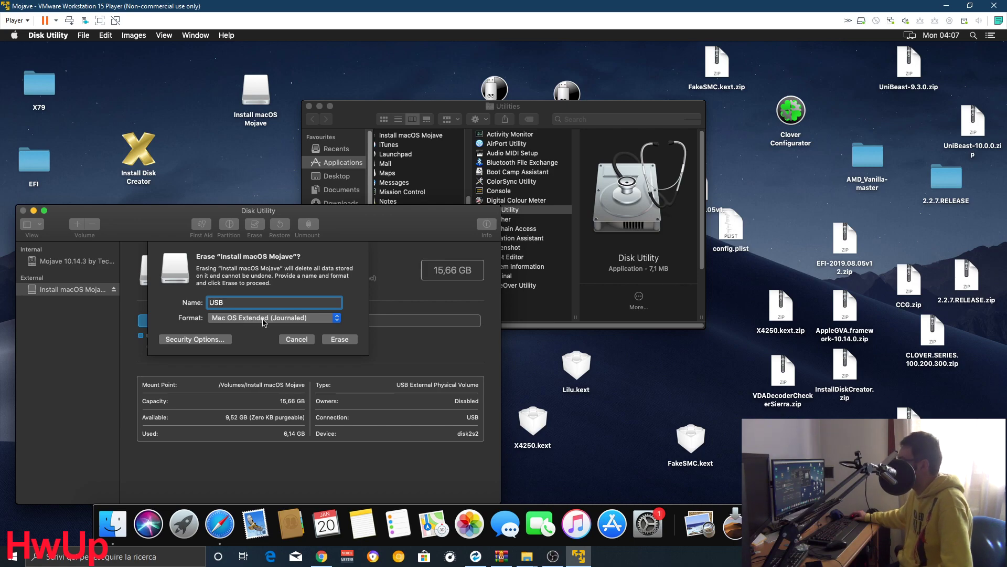
left_click(340, 340)
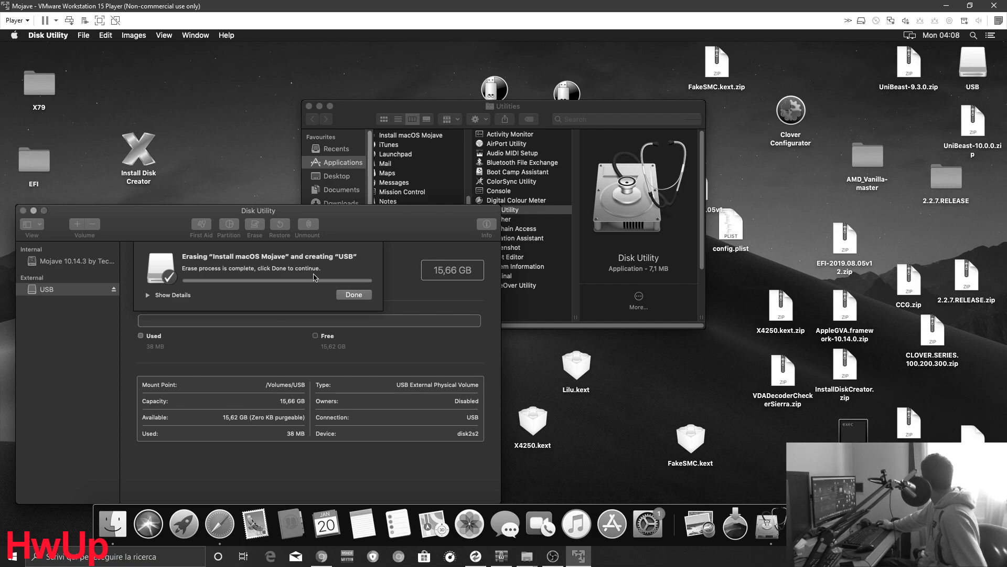
left_click(357, 297)
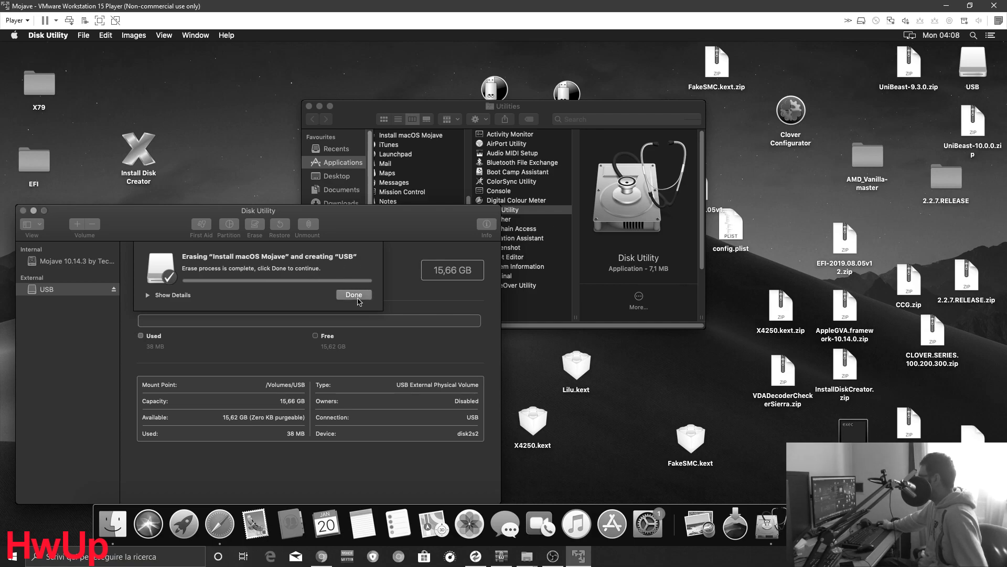
left_click(23, 210)
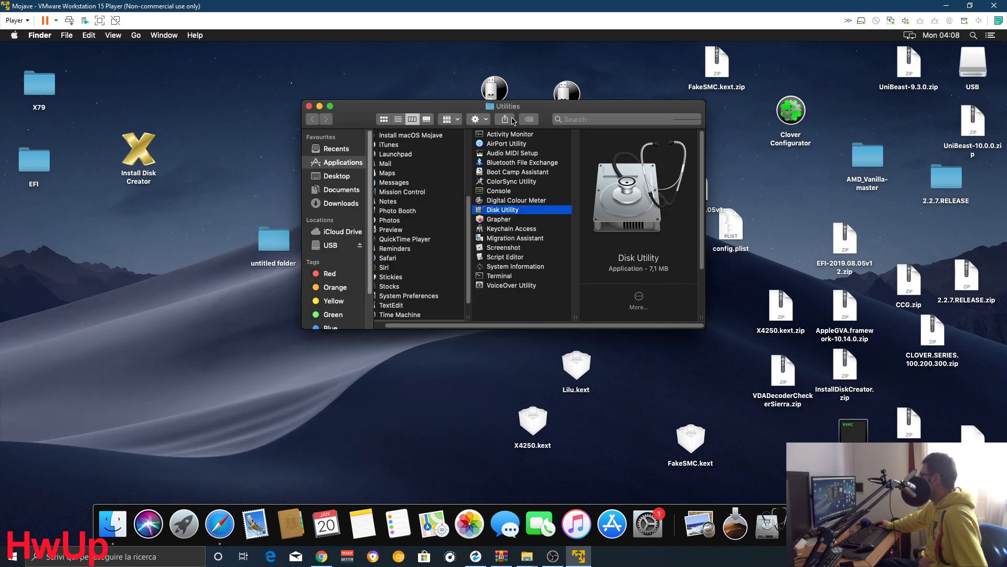
left_click(309, 106)
- Launch UniBeast 10.0.0, proceed through its introductory pages, and agree to the software license
double_click(494, 90)
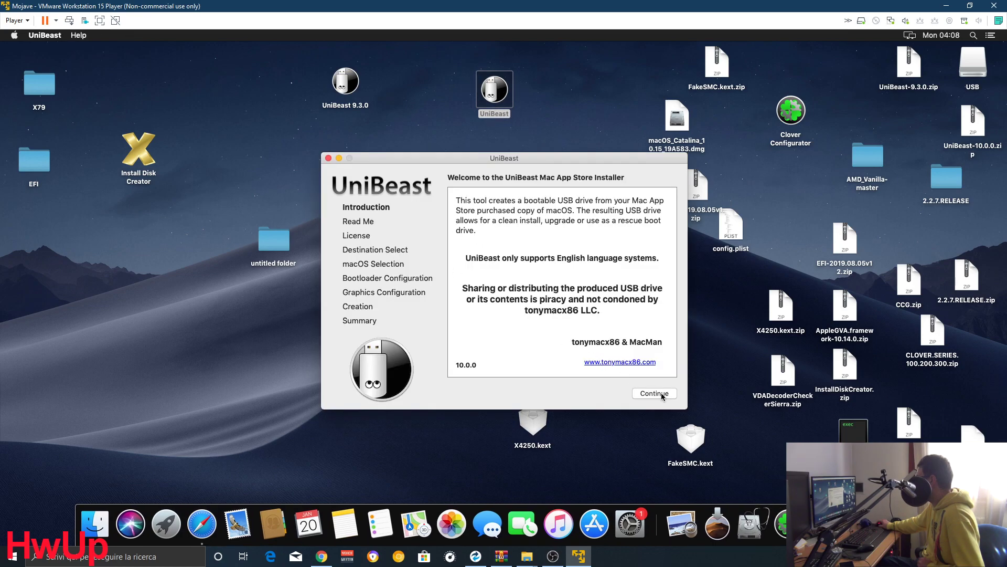
left_click(662, 396)
left_click(662, 396)
left_click(662, 396)
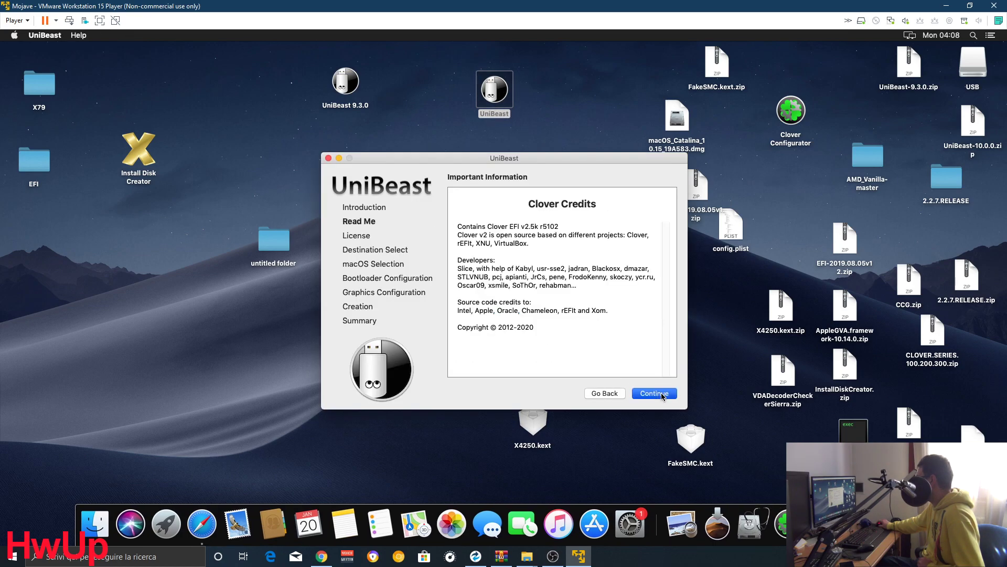
left_click(662, 396)
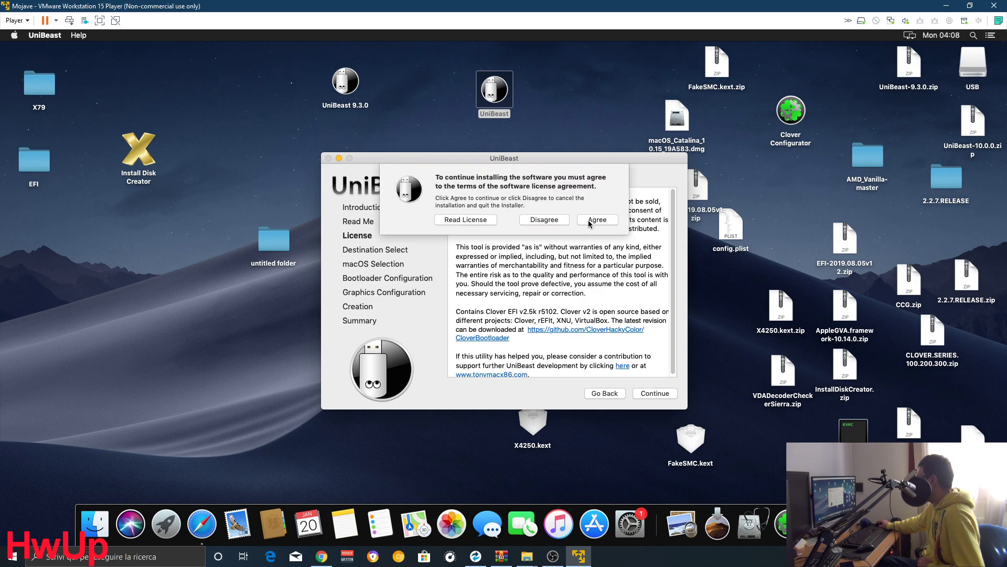
left_click(590, 224)
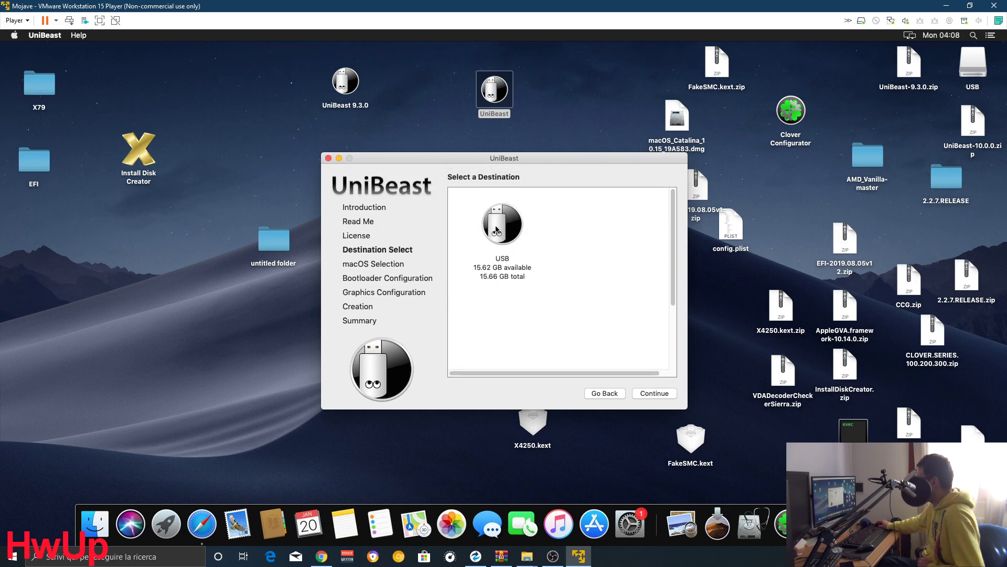
- Choose the USB drive as the UniBeast destination and Catalina as the operating system
left_click(526, 256)
left_click(645, 393)
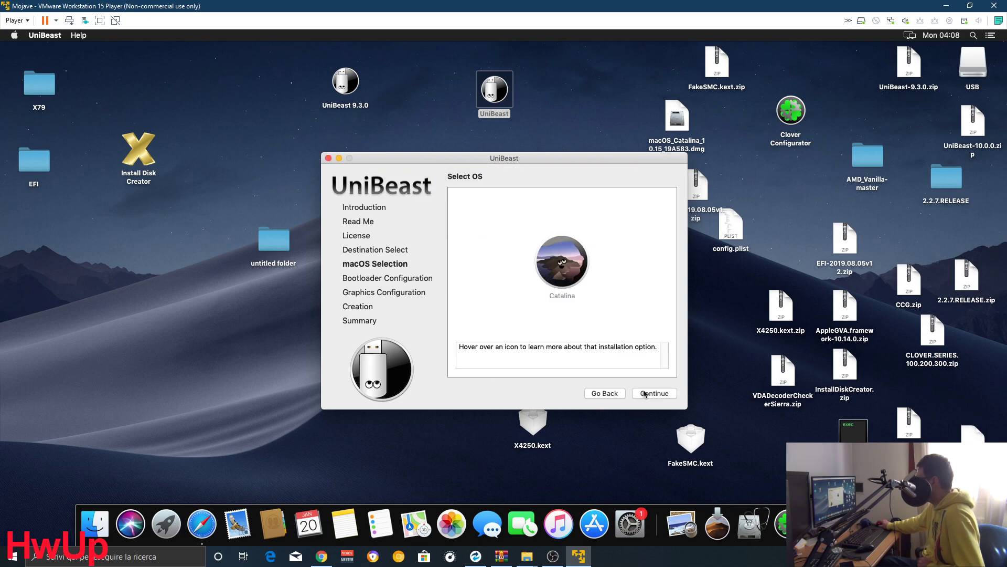
left_click(573, 263)
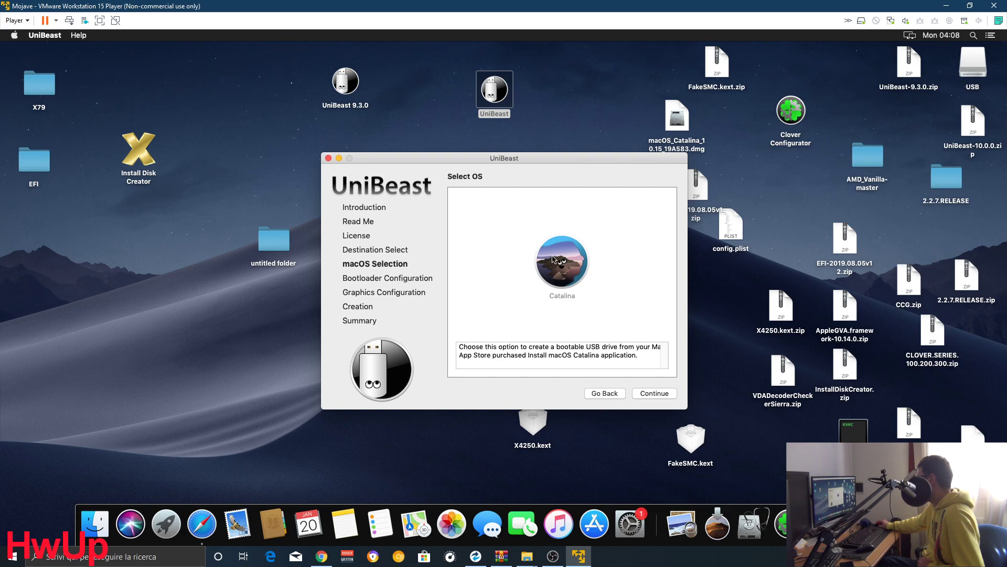
left_click(656, 394)
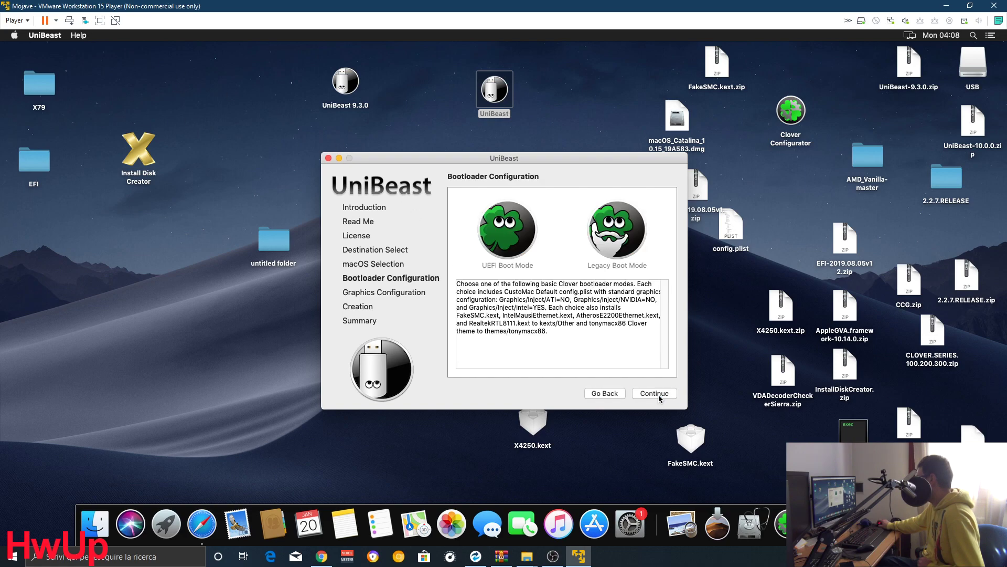
- Choose UEFI Boot Mode for the bootloader and continue past the graphics configuration without selecting an option
left_click(502, 236)
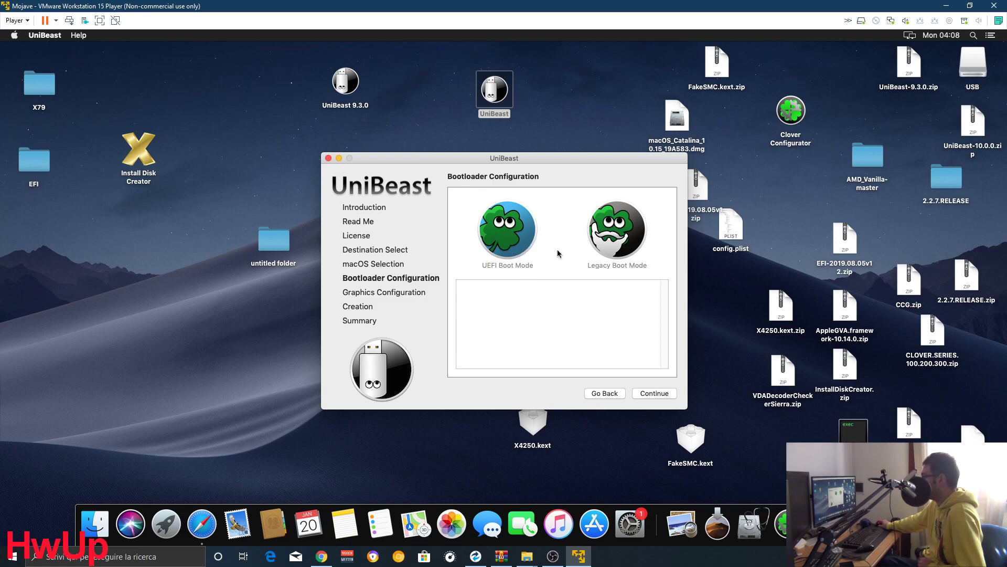
left_click(514, 240)
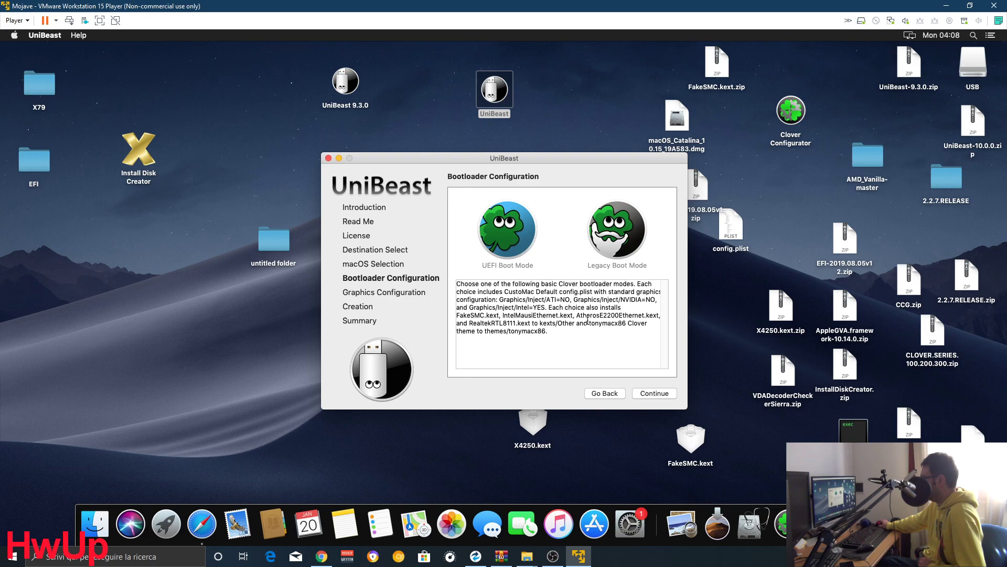
left_click(656, 397)
left_click(656, 394)
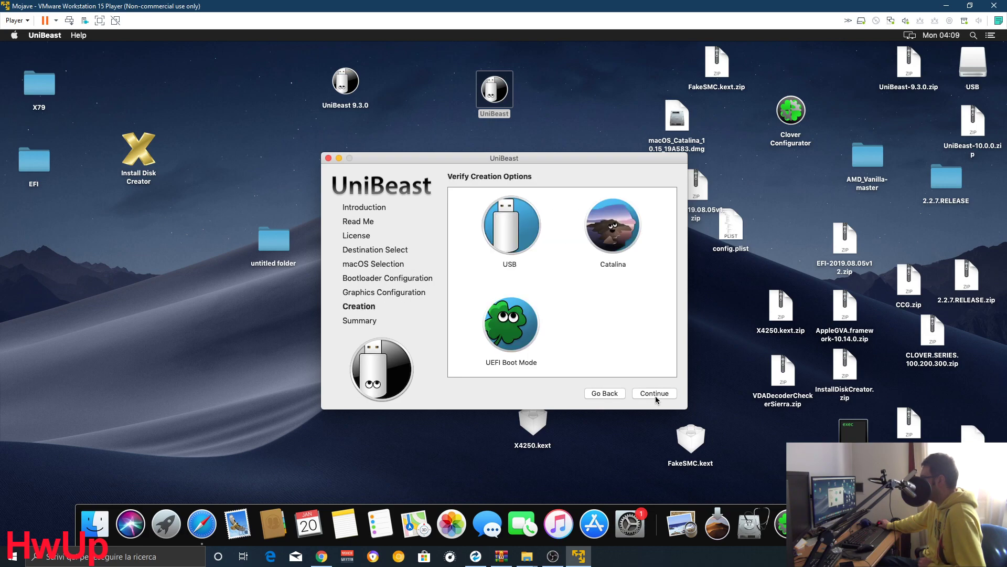
- Start creating the Catalina USB installer, authorize it with the account password, and quit UniBeast once it is done
left_click(656, 394)
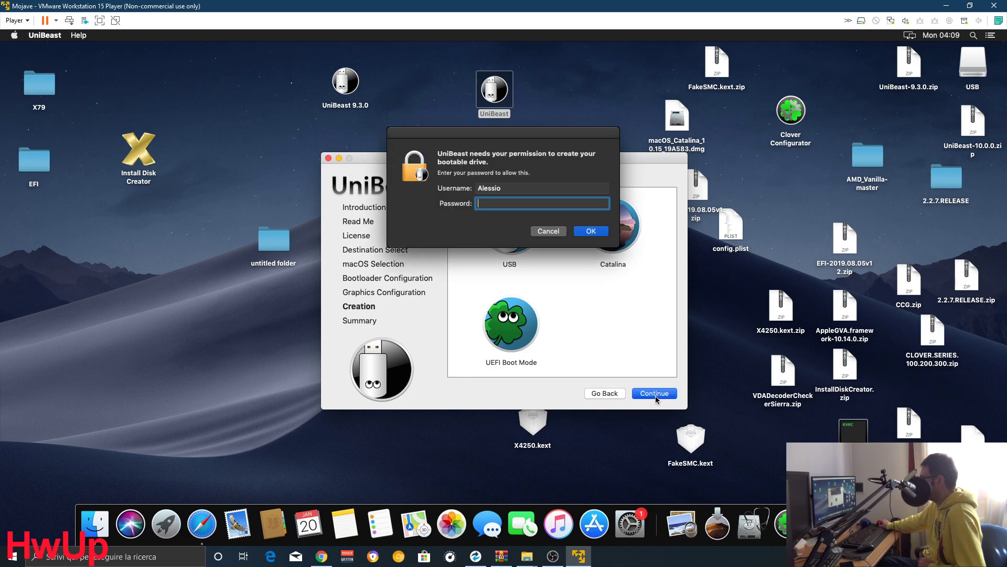
type("********")
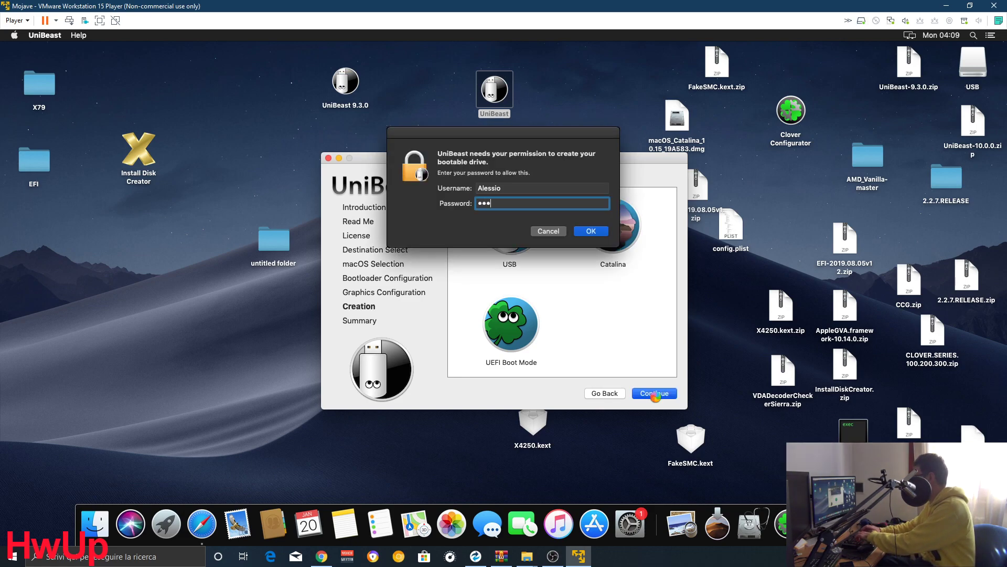
key("Return")
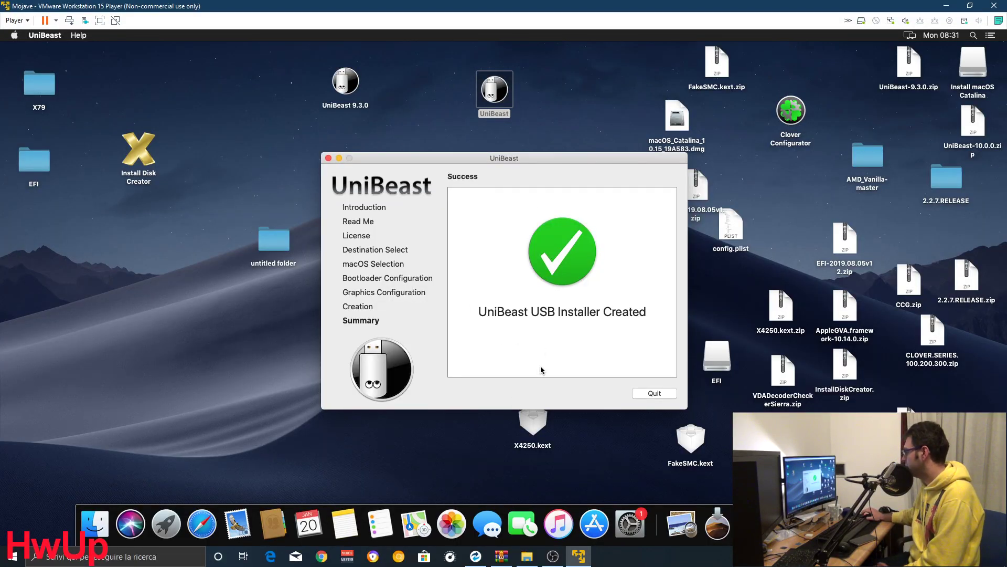
left_click(654, 394)
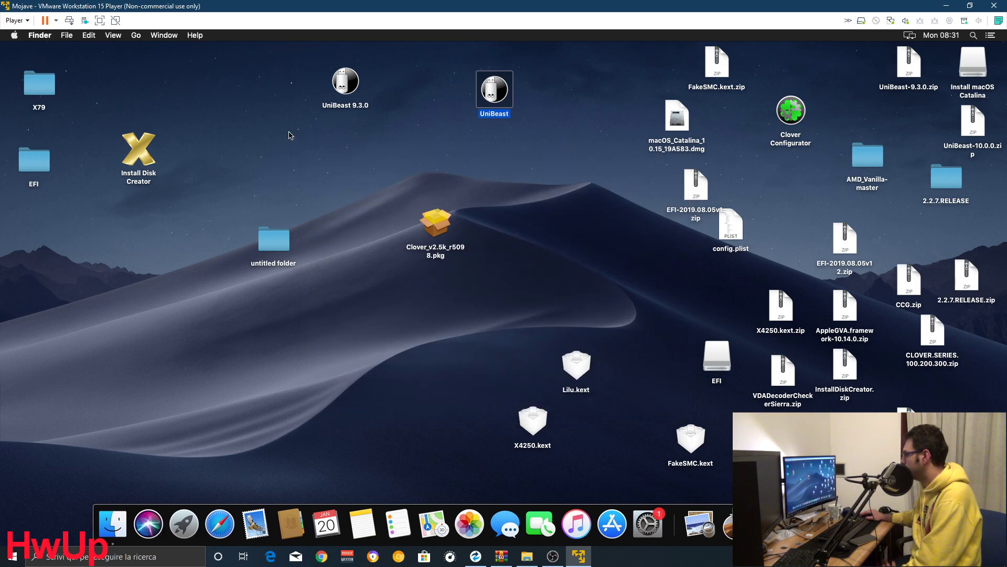
- Move the Install macOS Catalina drive to the desktop spot just above the untitled folder and deselect it
left_click(975, 65)
left_click_drag(968, 88, 302, 204)
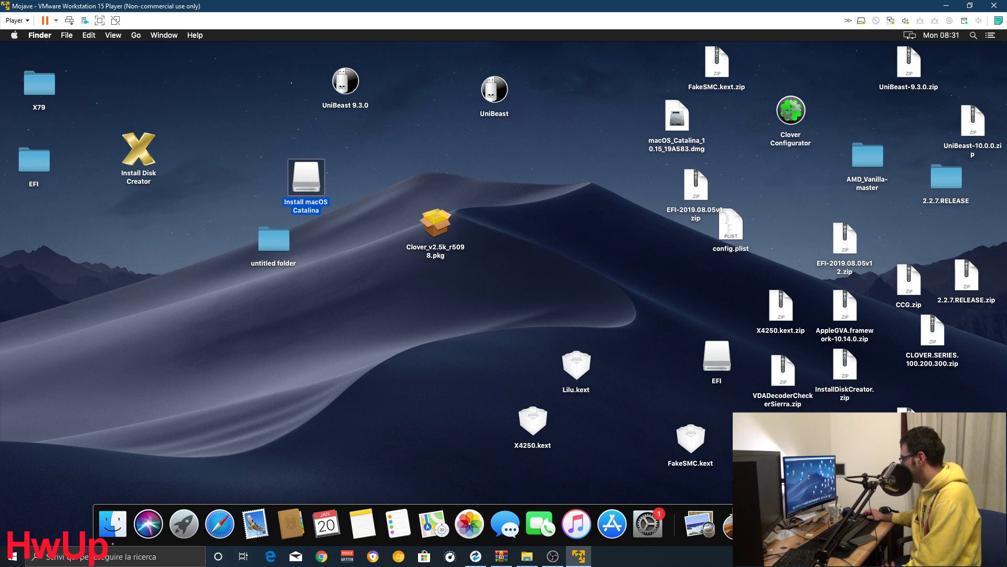
left_click(579, 555)
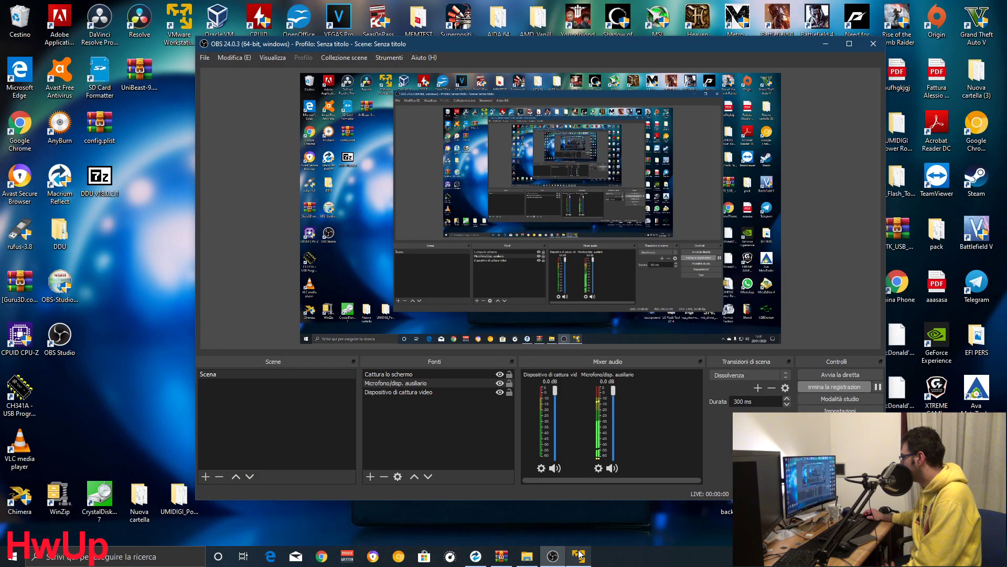
left_click(578, 555)
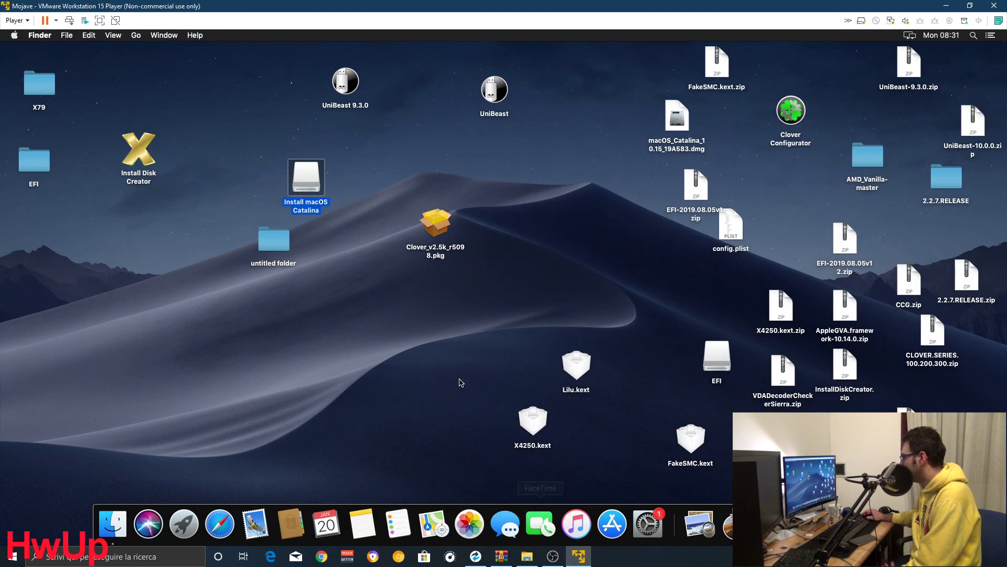
left_click(430, 352)
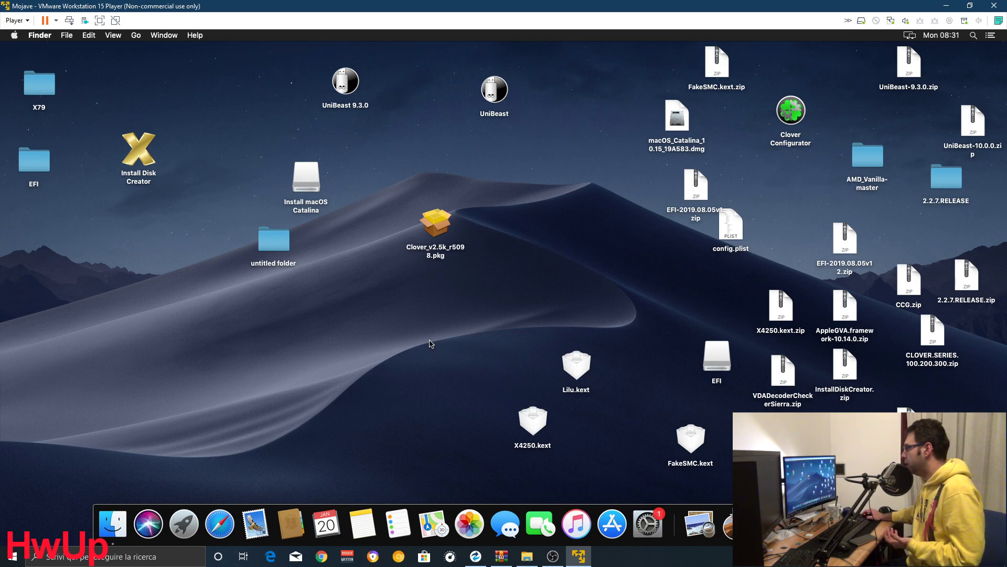
- Open the Clover_v2.5k_r5098.pkg installer and proceed through its introductory pages to the installation type
left_click(441, 237)
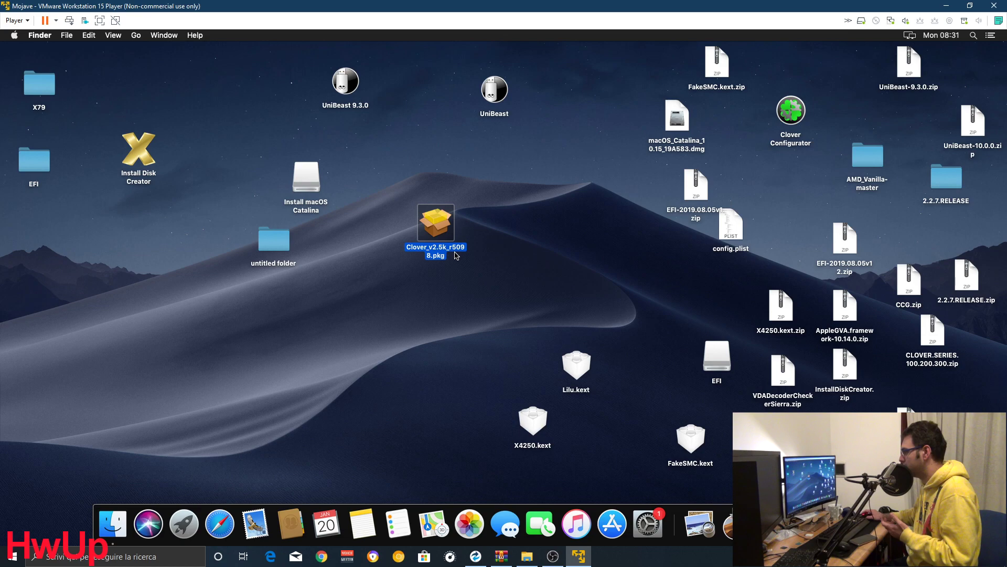
double_click(441, 227)
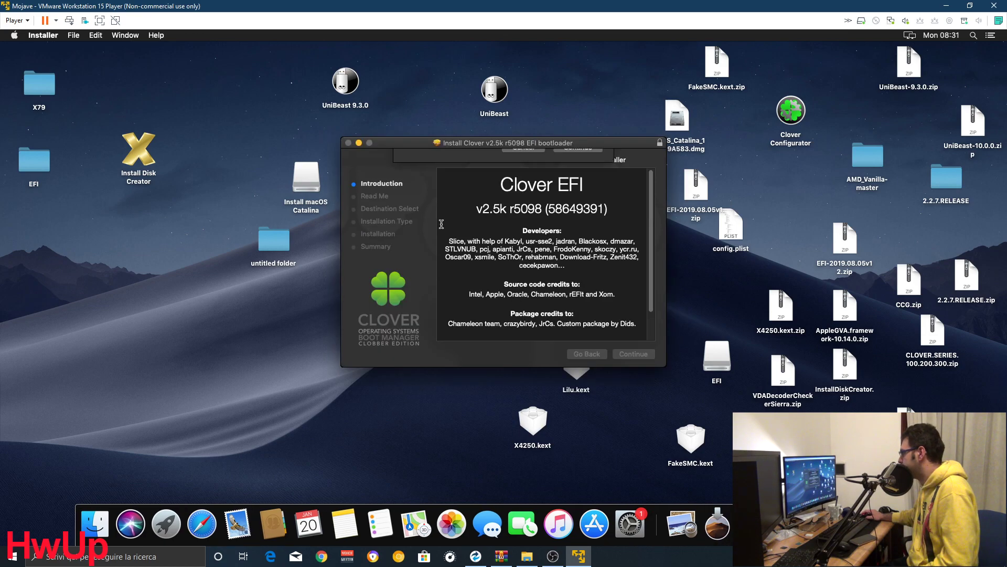
left_click(576, 218)
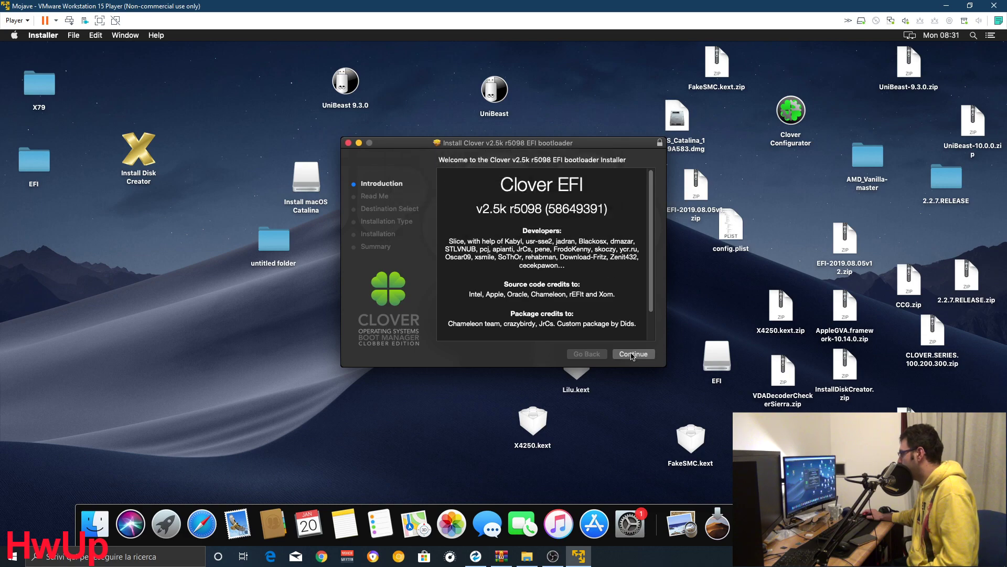
left_click(633, 354)
left_click(632, 354)
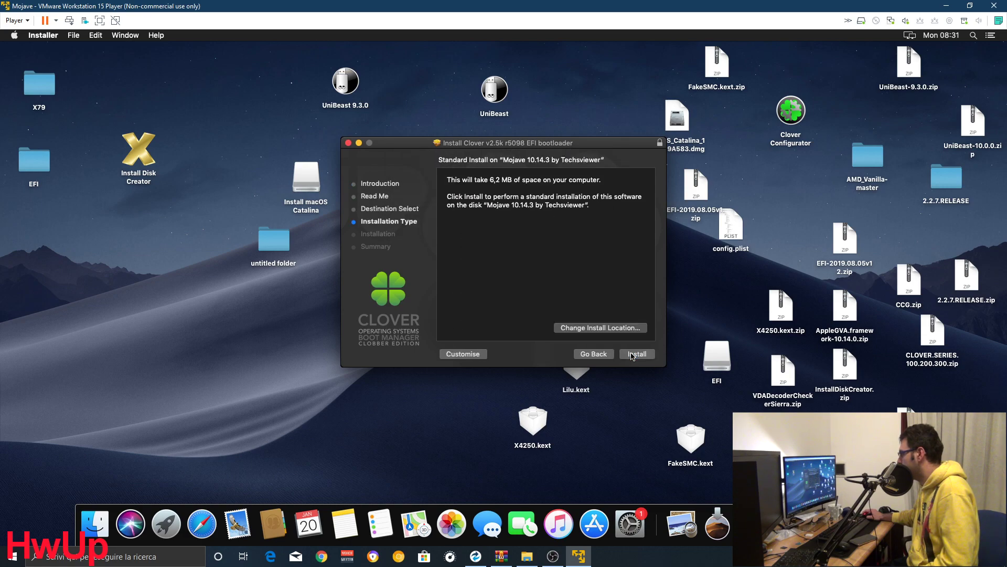
- Change the Clover install location to the Install macOS Catalina disk
left_click(614, 329)
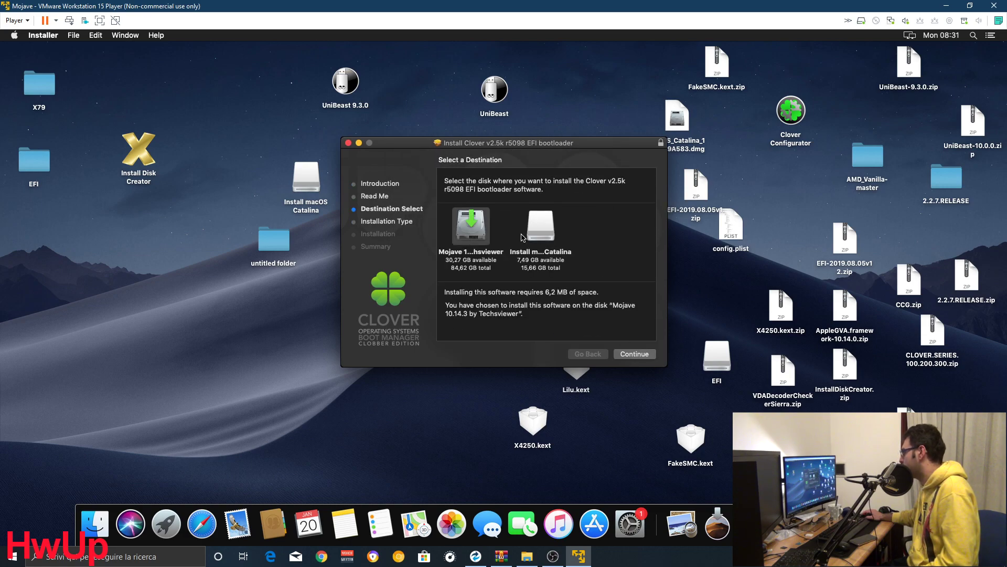
left_click(540, 231)
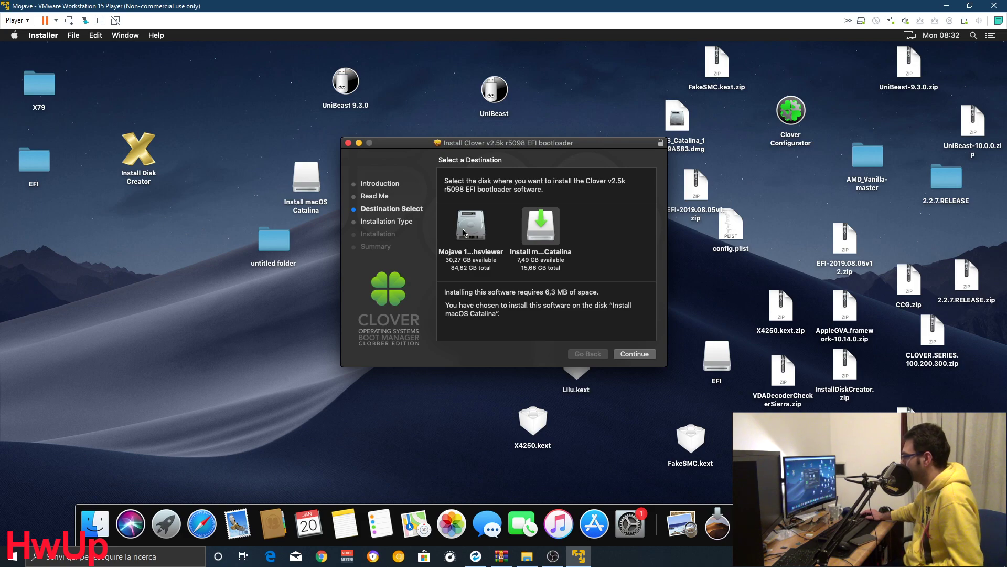
mouse_move(466, 247)
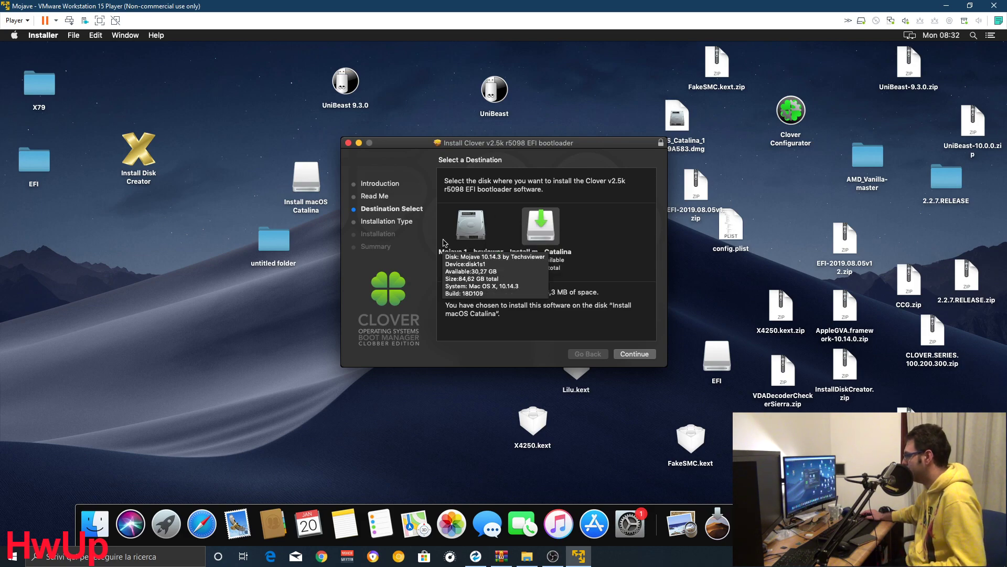
mouse_move(546, 233)
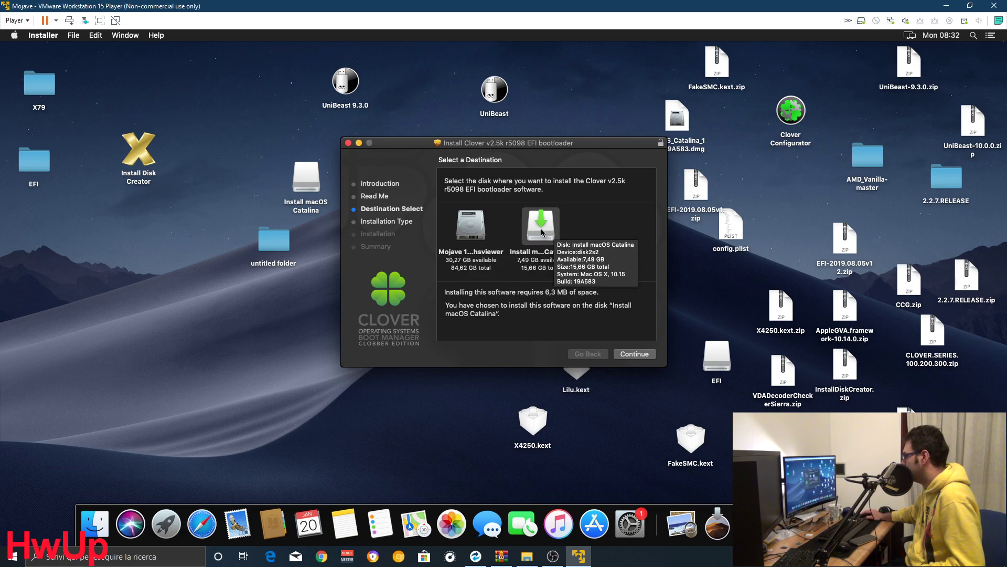
left_click(637, 354)
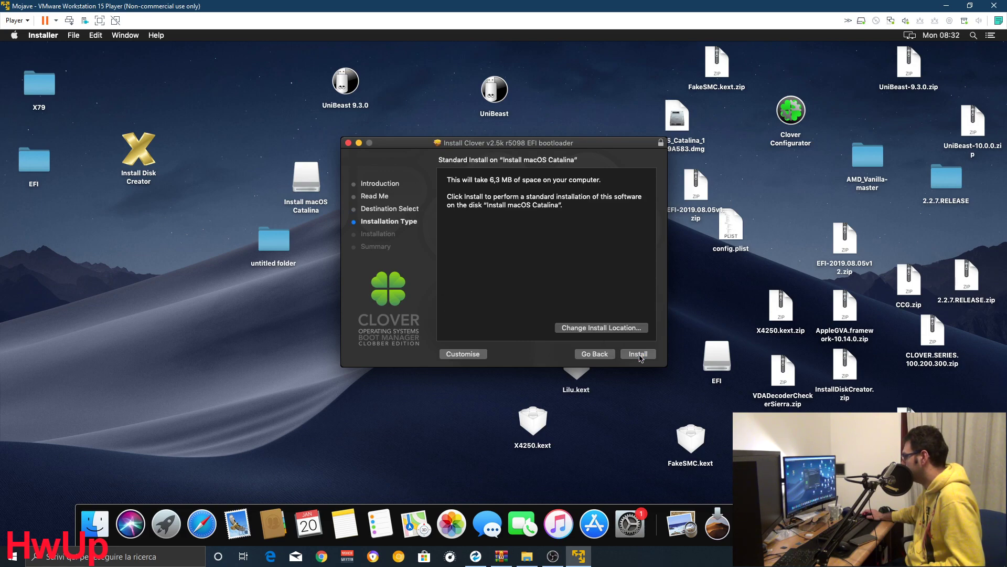
- Install Clover on the chosen disk, authorizing with the account password, and close the installer
left_click(639, 356)
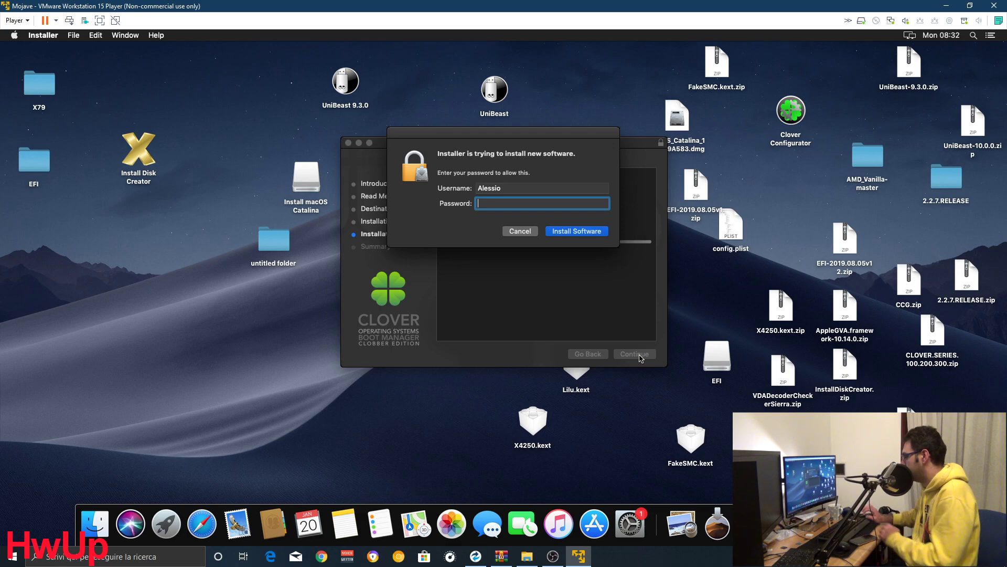
type("•••••••")
key("Return")
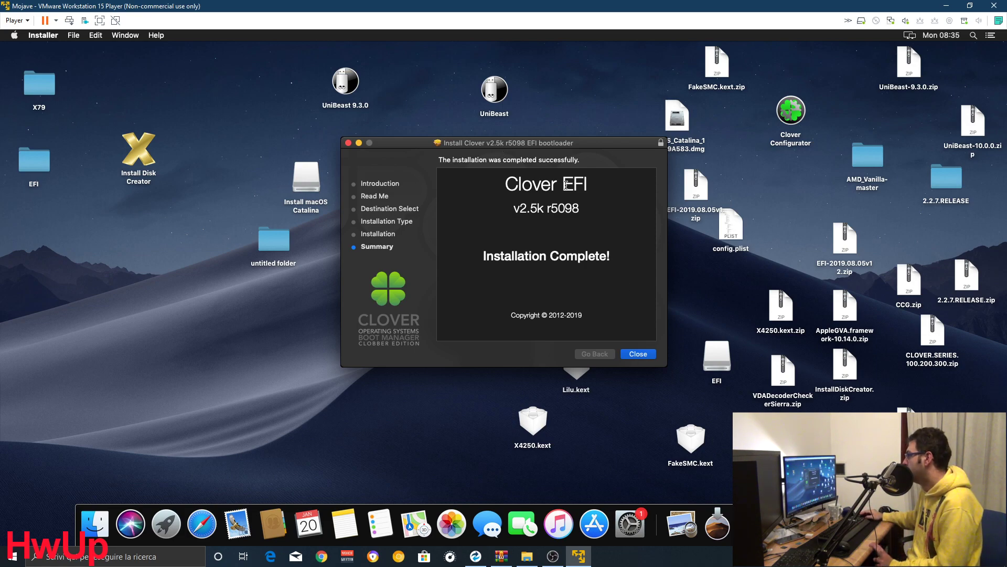
left_click(640, 355)
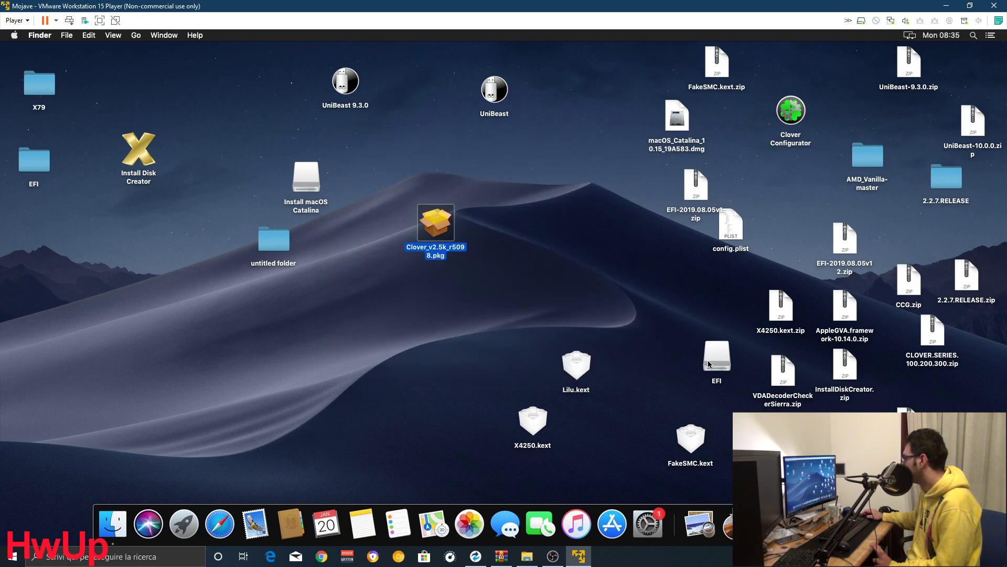
- Open the mounted EFI volume and browse to the CLOVER folder inside its EFI folder
double_click(579, 103)
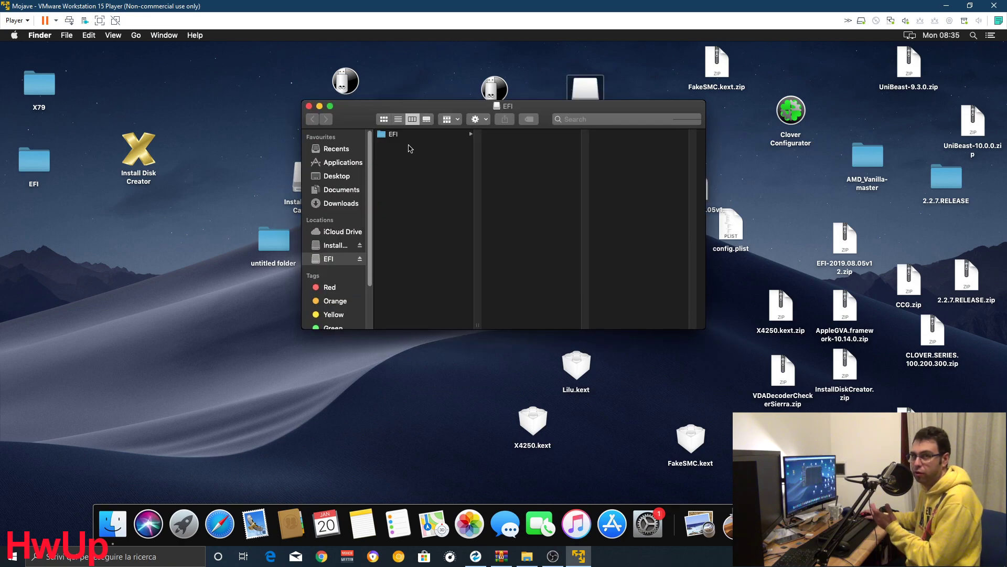
left_click(409, 137)
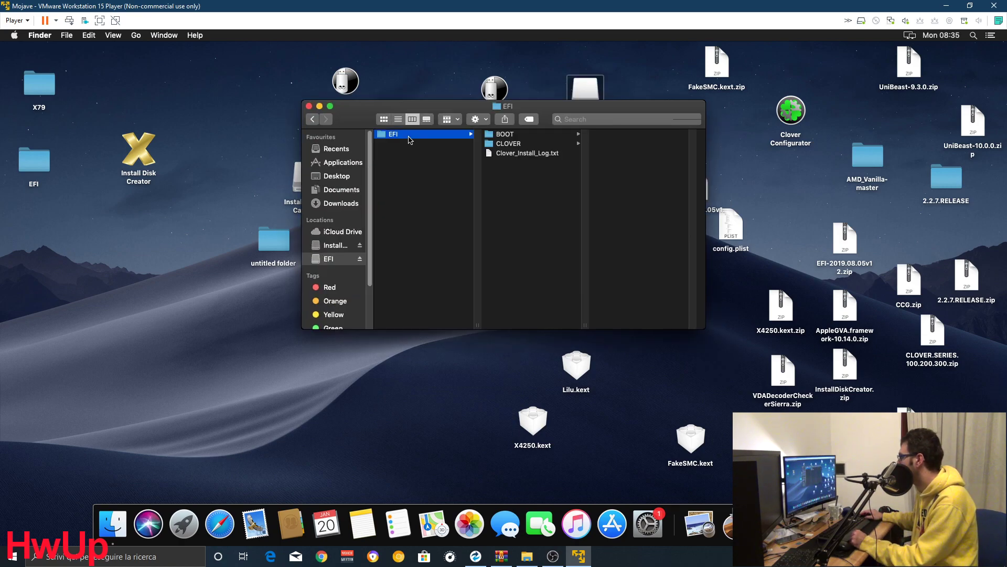
left_click(520, 145)
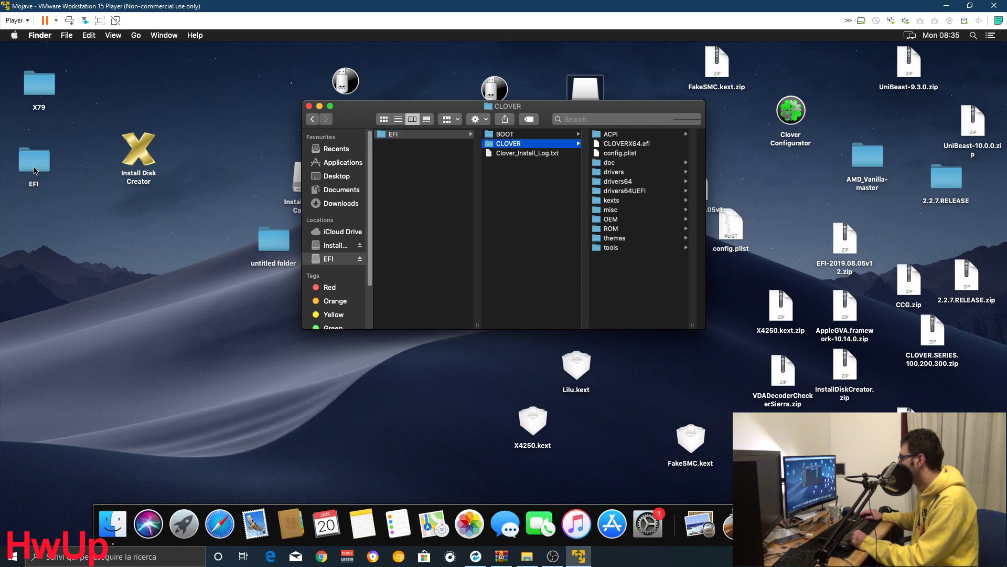
- Open the desktop EFI folder in a separate window clear of the EFI volume's window and show its CLOVER contents
left_click_drag(35, 170, 109, 283)
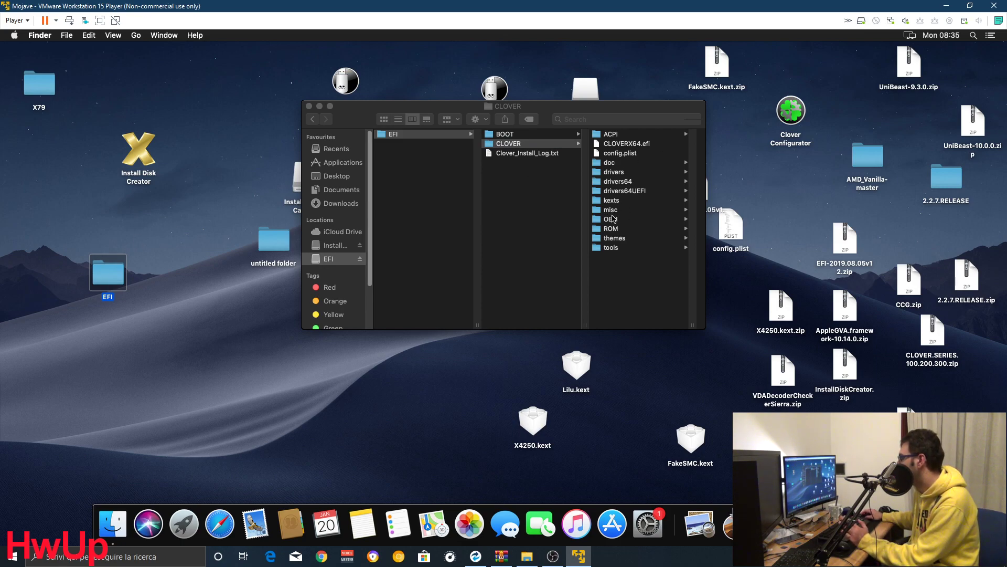
double_click(122, 277)
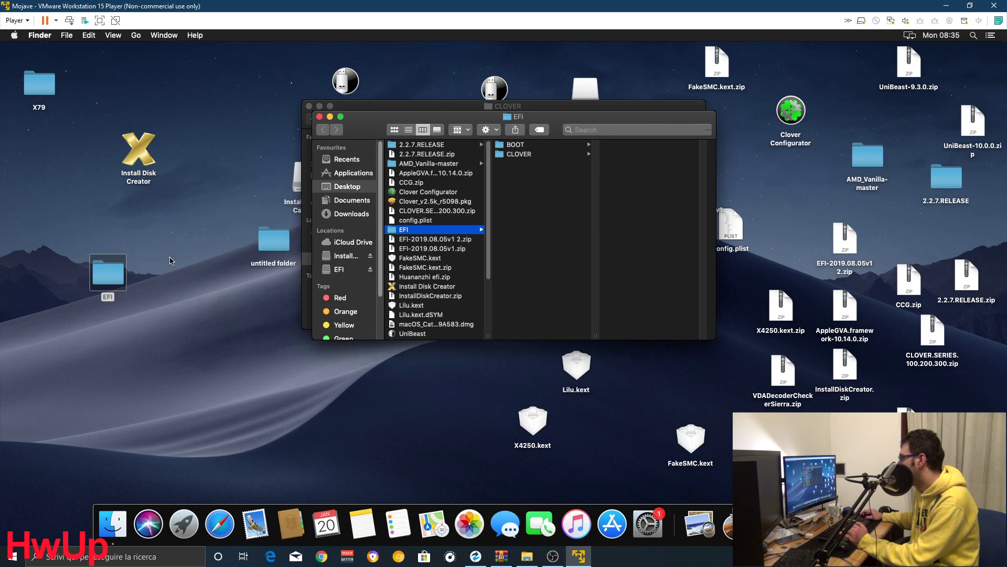
left_click_drag(552, 133, 251, 259)
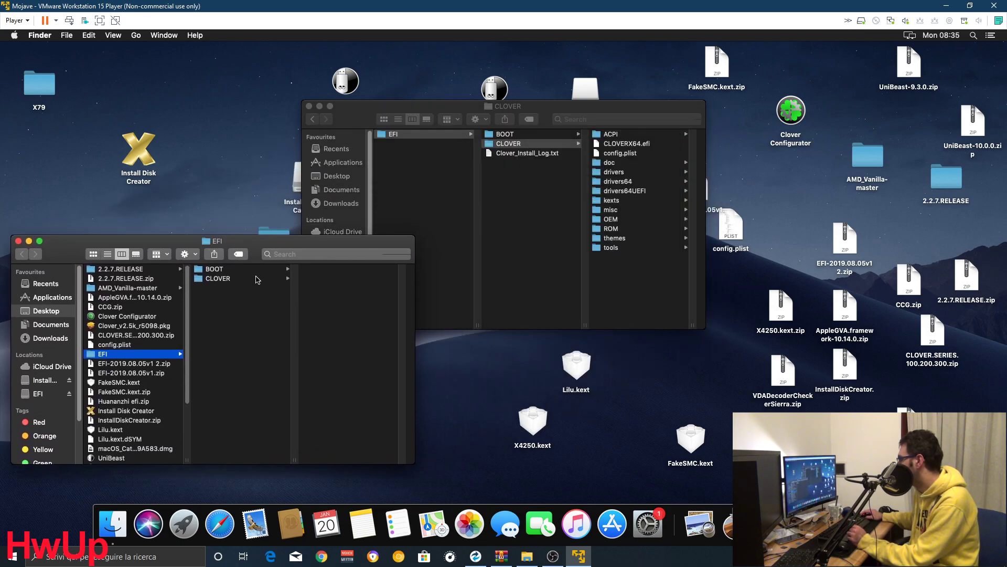
left_click(258, 279)
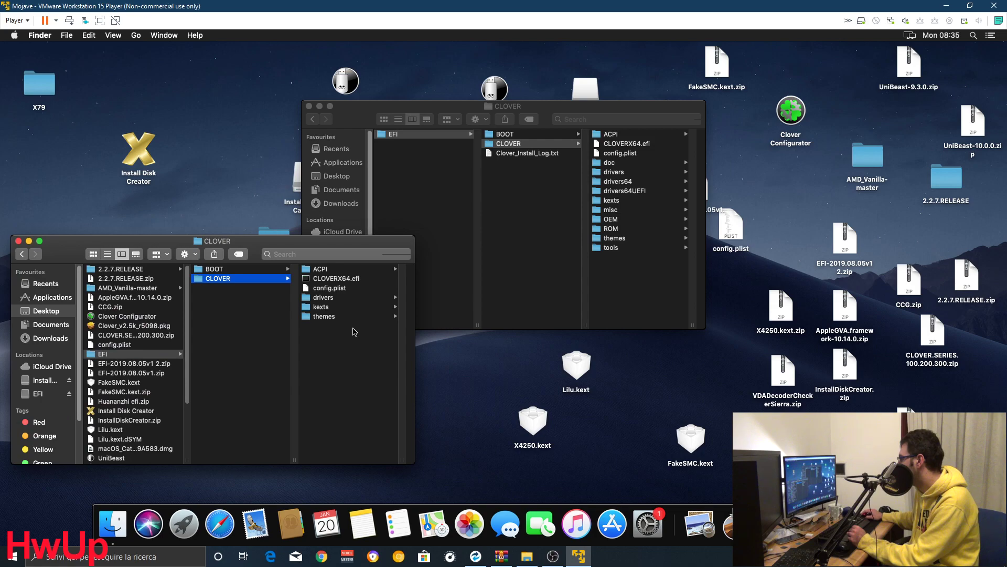
- Transfer all items of the desktop CLOVER folder into the EFI volume's CLOVER folder, replacing every existing item, and close the source window
left_click_drag(354, 330, 637, 298)
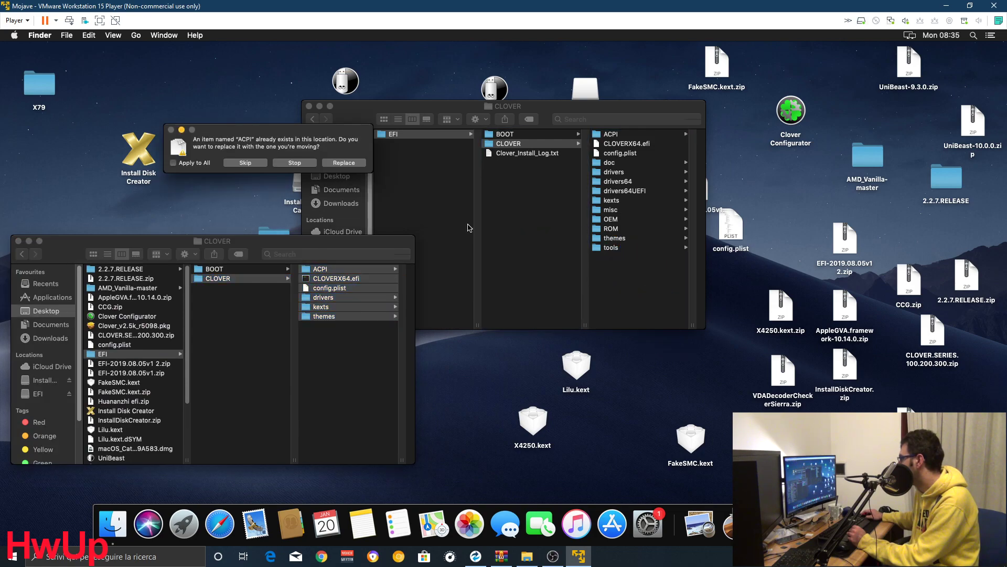
left_click(208, 163)
left_click(338, 163)
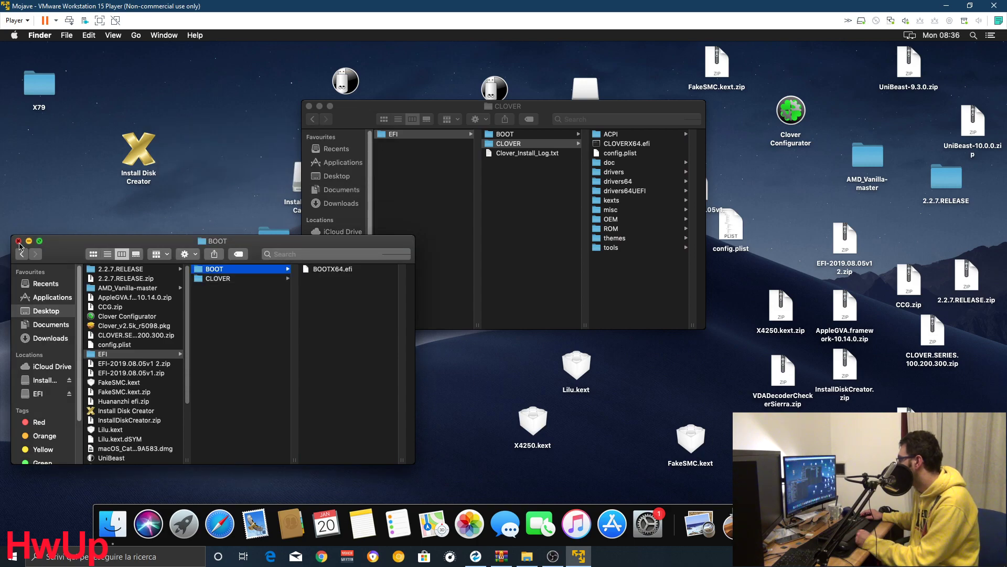
left_click(18, 242)
- Open config.plist from the EFI volume's CLOVER folder, review its Boot and Gui sections, and close it along with the folder window
double_click(617, 154)
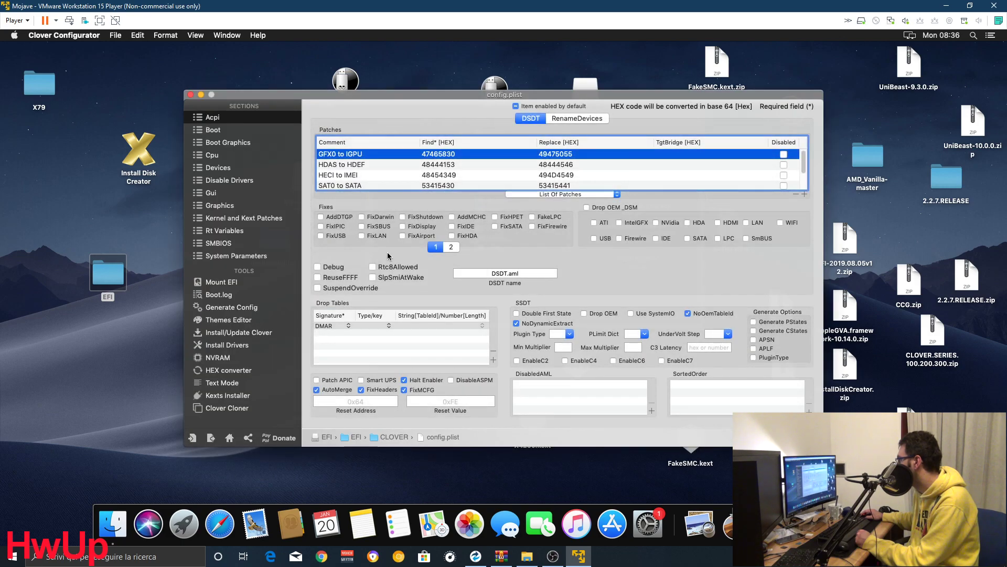
left_click(231, 131)
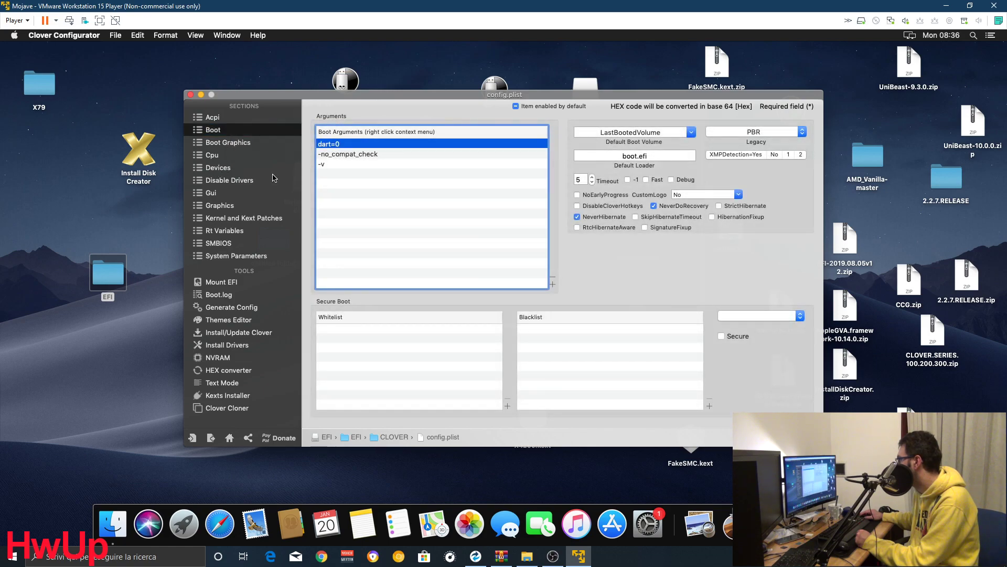
left_click(221, 194)
left_click(234, 231)
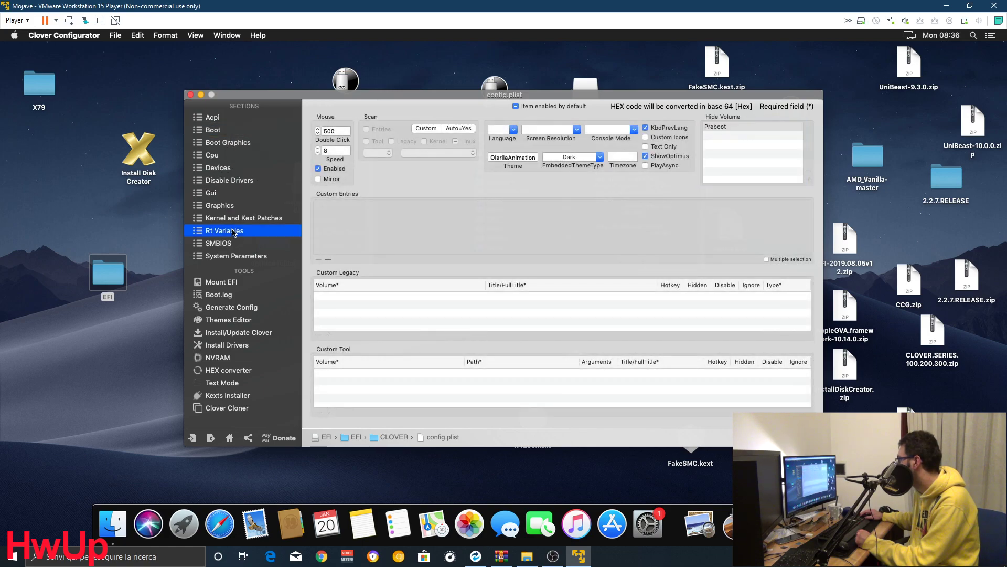
left_click(191, 95)
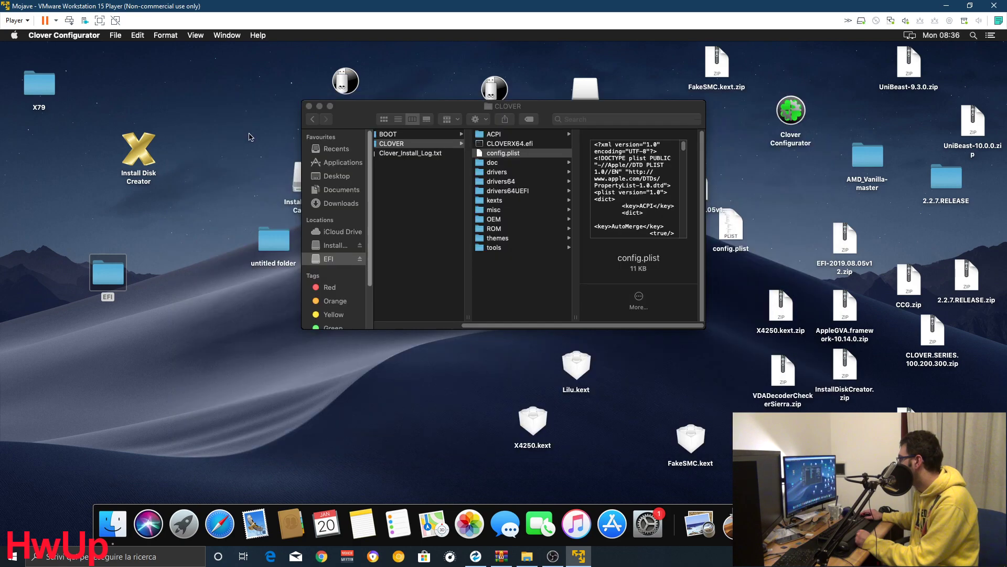
left_click(309, 106)
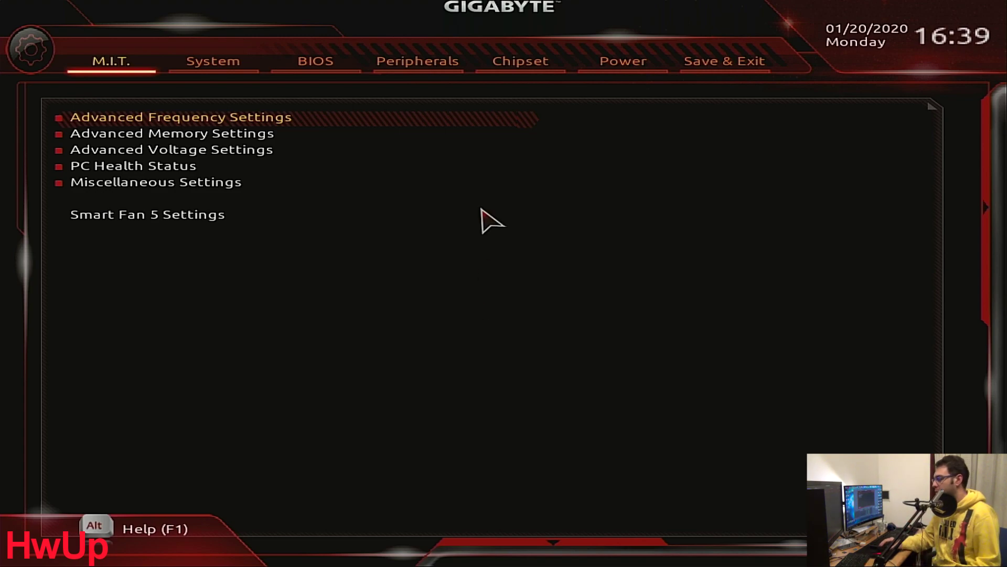
- In the Gigabyte BIOS setup, review the advanced frequency, system and boot settings, including Security Option, Fast Boot and Windows 8/10 Features
left_click(215, 119)
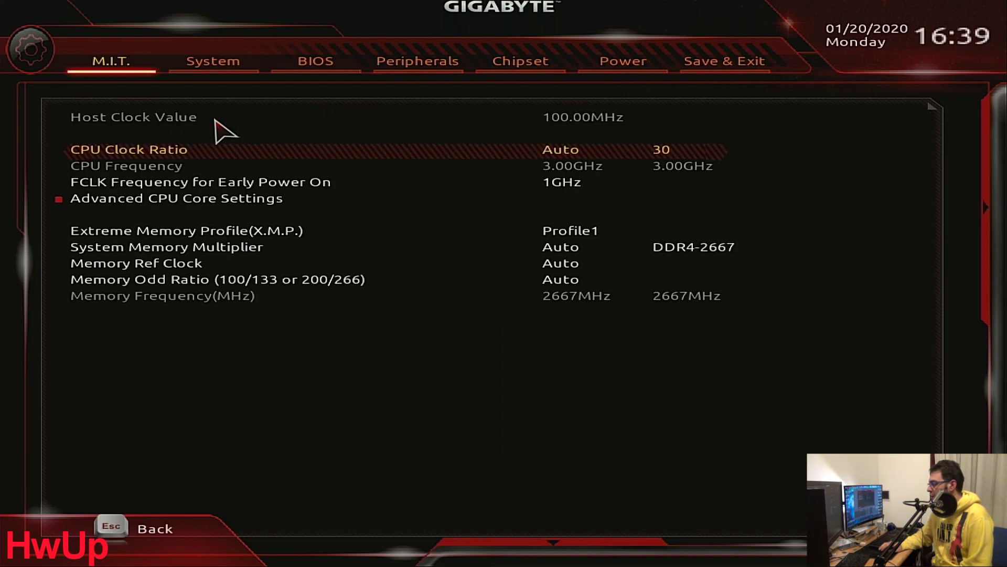
left_click(212, 73)
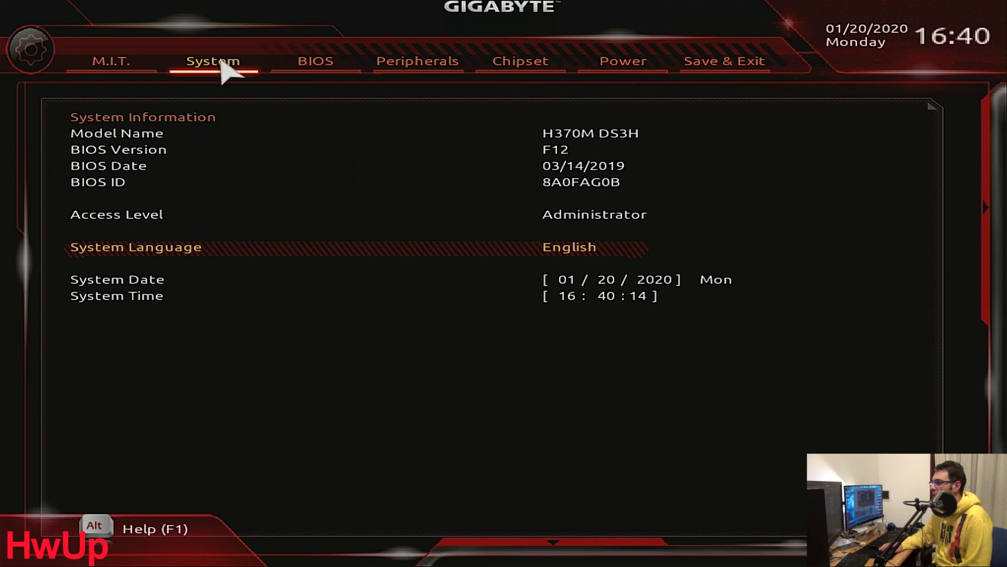
left_click(319, 70)
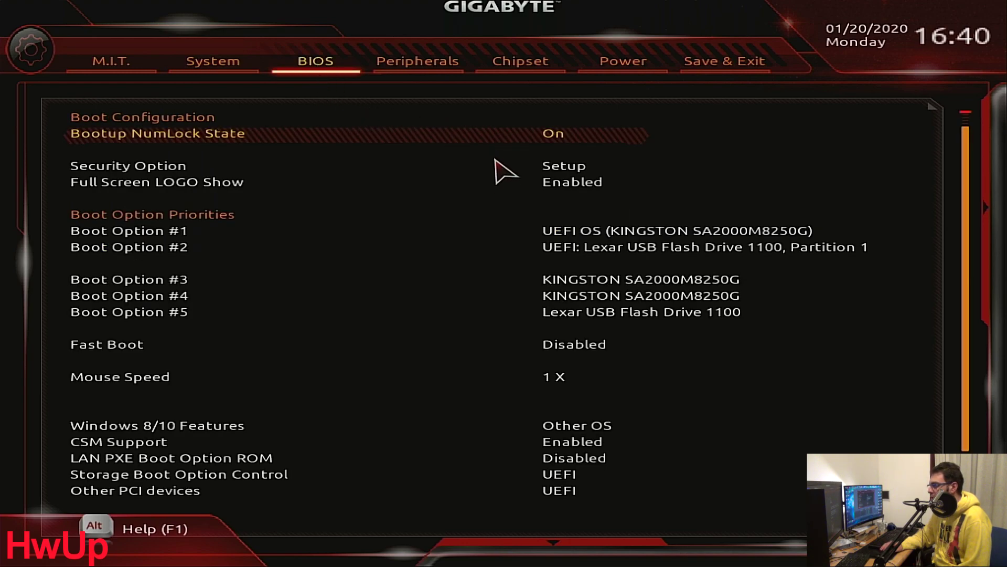
left_click(556, 173)
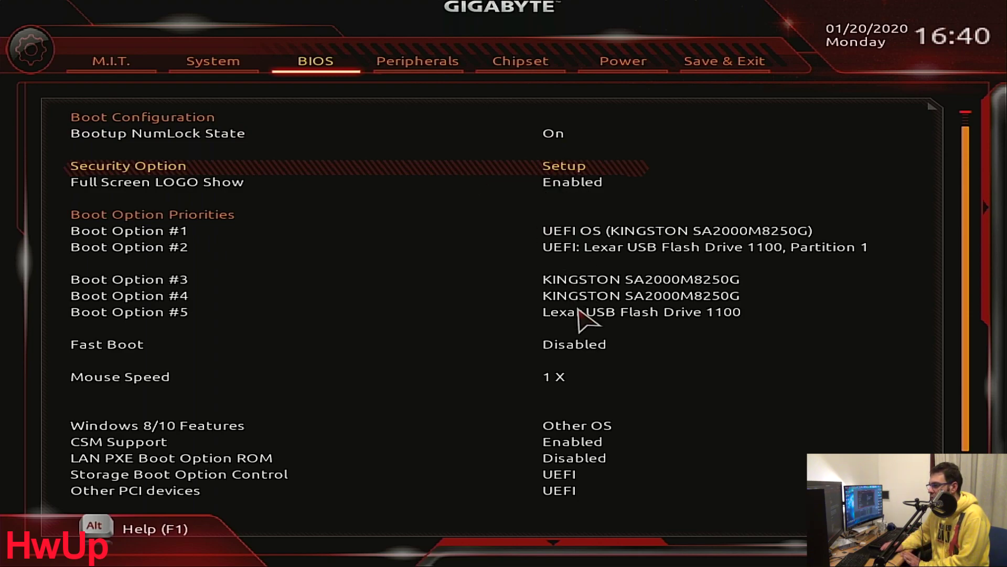
left_click(580, 347)
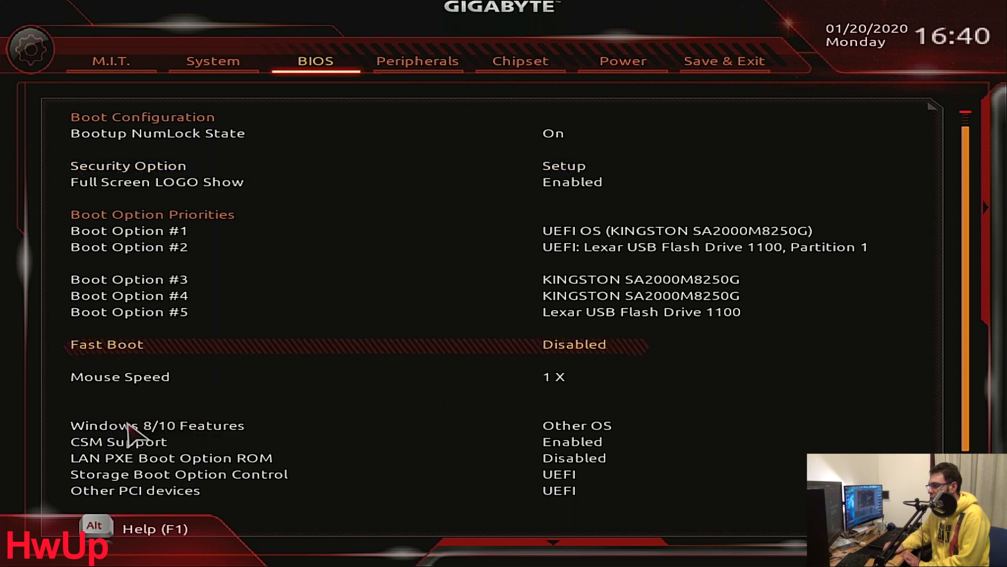
left_click(580, 427)
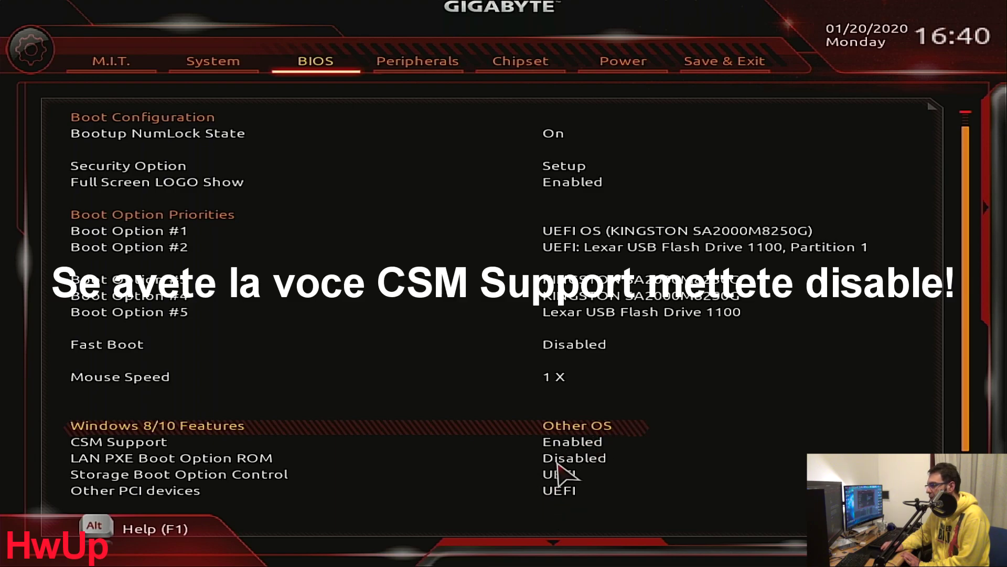
- Review the peripheral settings, including Super IO Configuration and XHCI Hand-off in USB Configuration, and the chipset settings
left_click(409, 65)
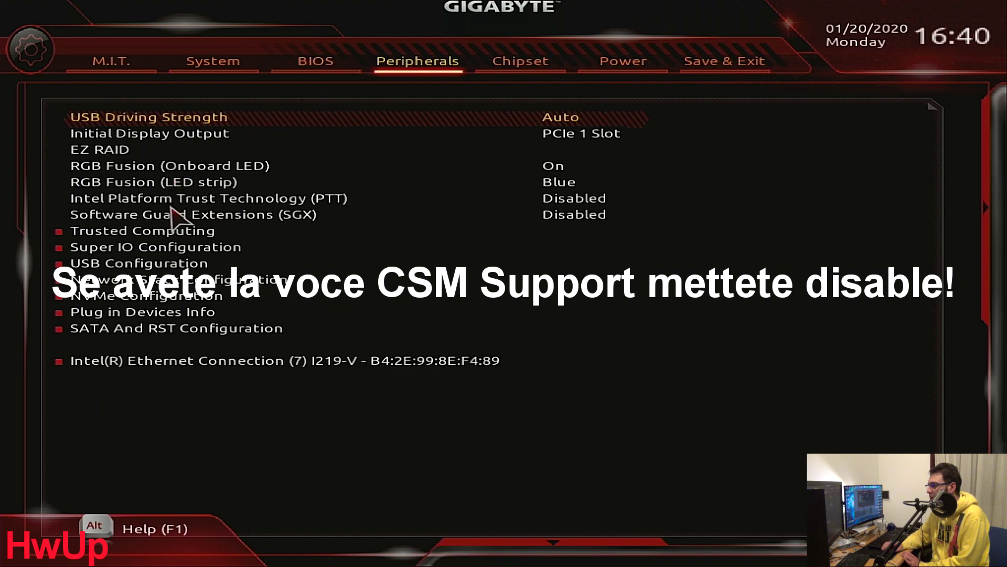
left_click(171, 248)
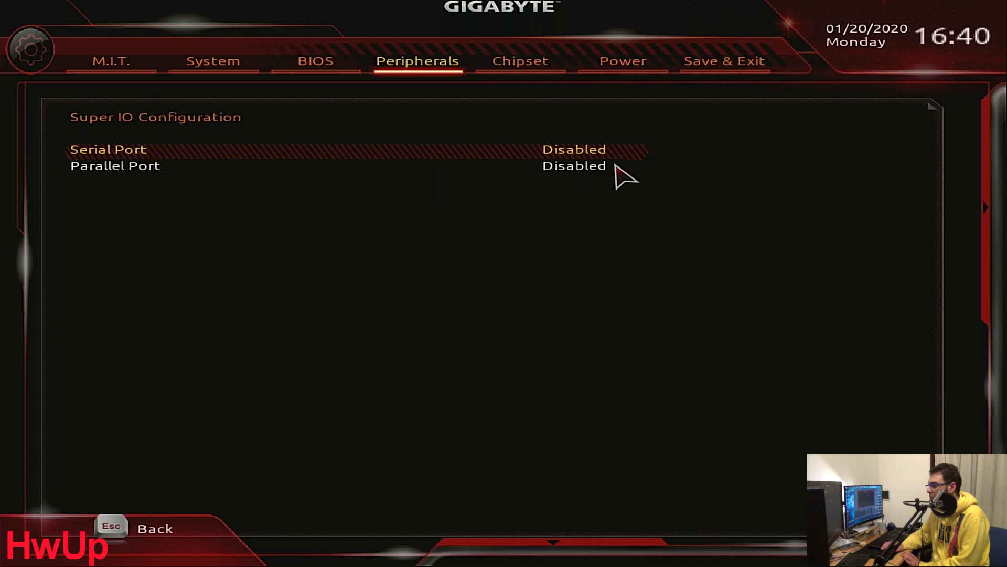
left_click(385, 64)
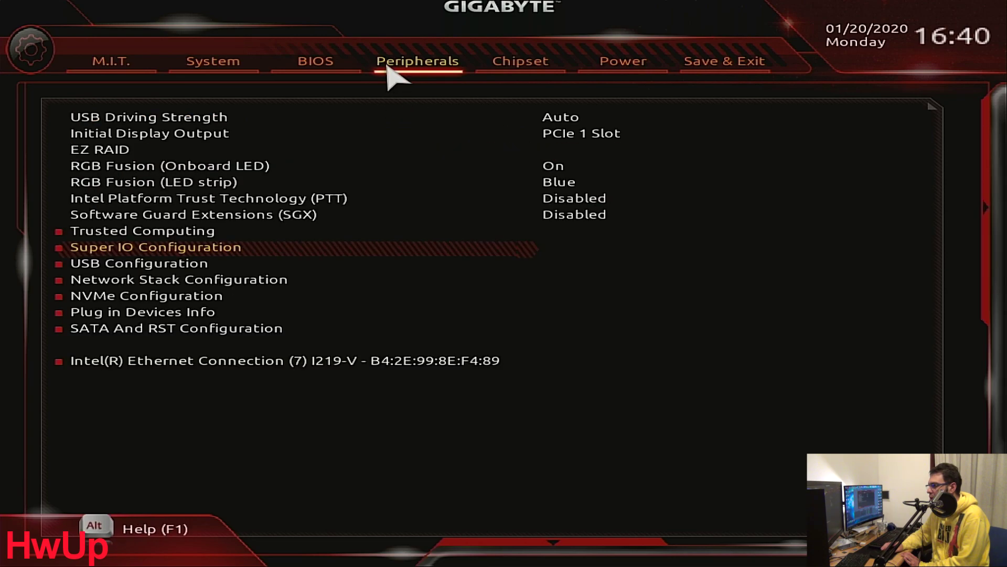
left_click(153, 263)
left_click(594, 167)
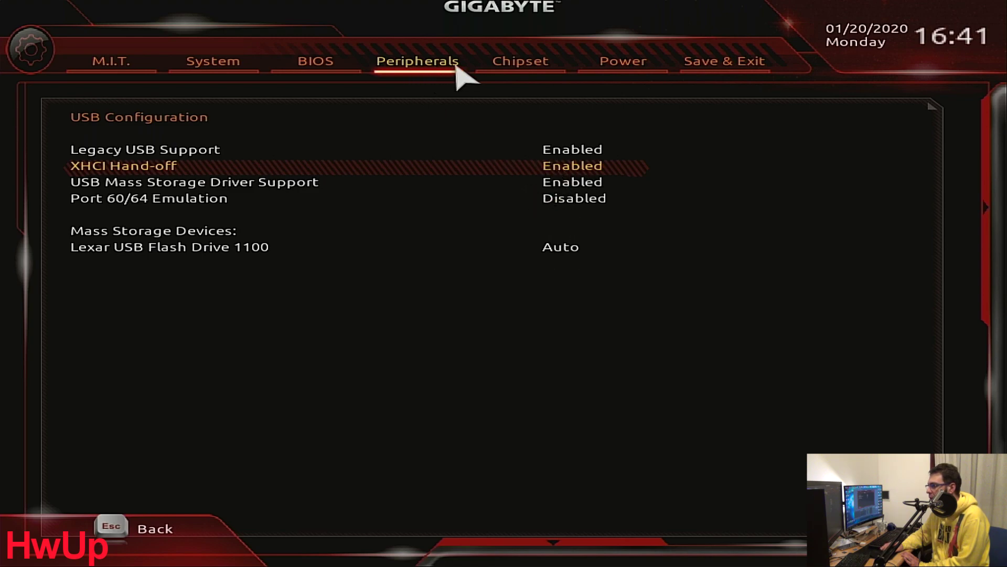
left_click(420, 68)
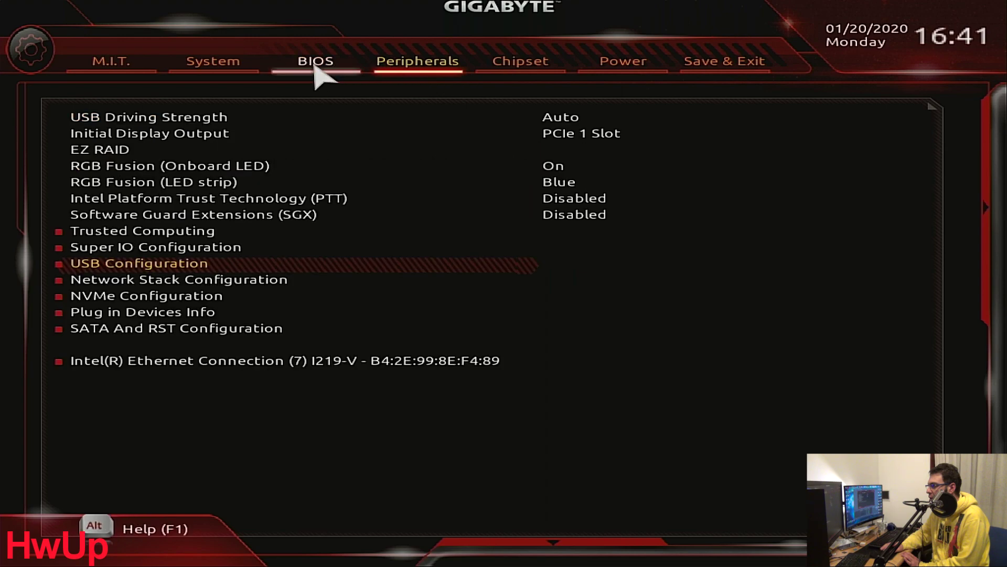
left_click(524, 67)
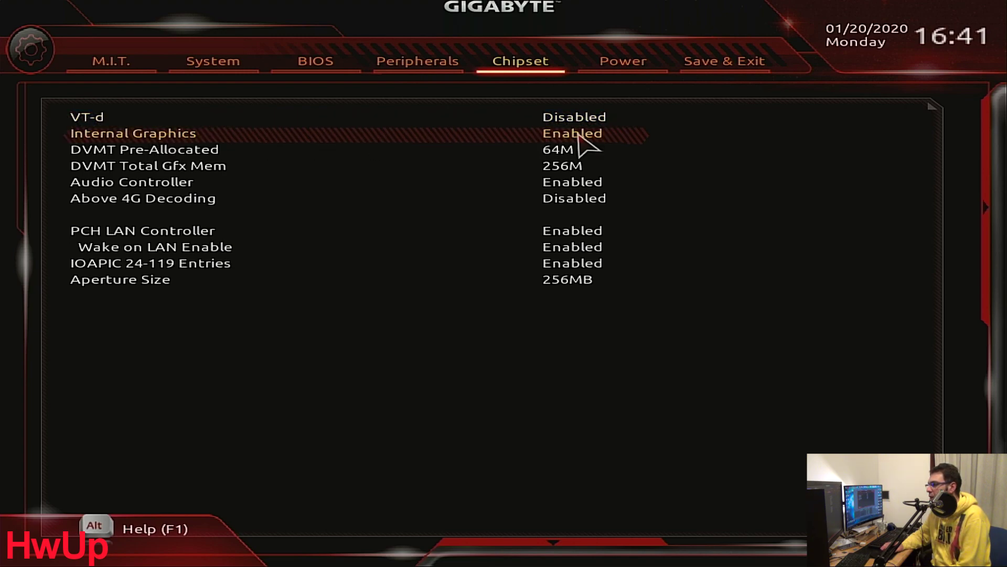
left_click(561, 163)
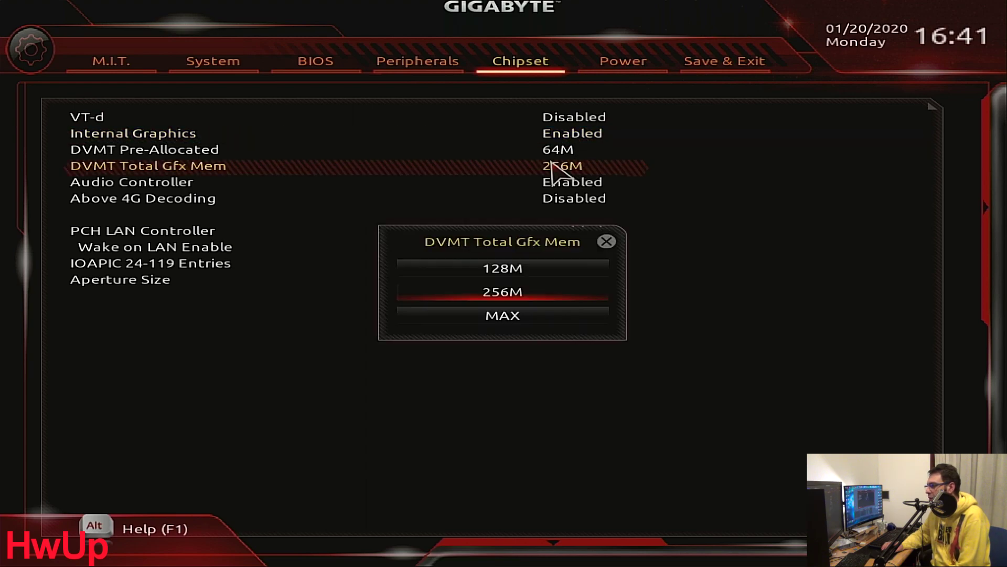
key("Down")
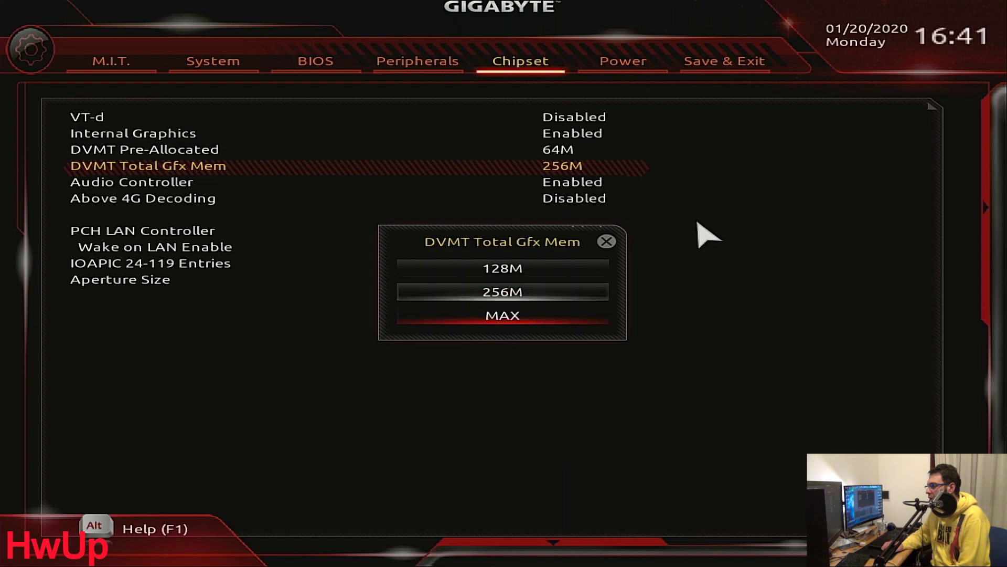
key("Escape")
- Set DVMT Pre-Allocated to 1024M, then save the BIOS configuration and reset the computer
left_click(554, 151)
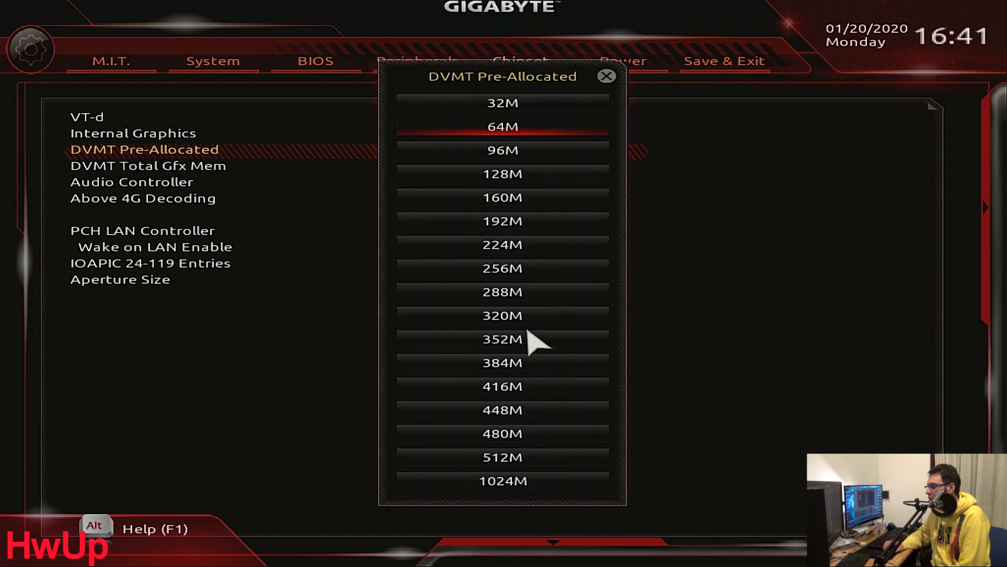
left_click(509, 480)
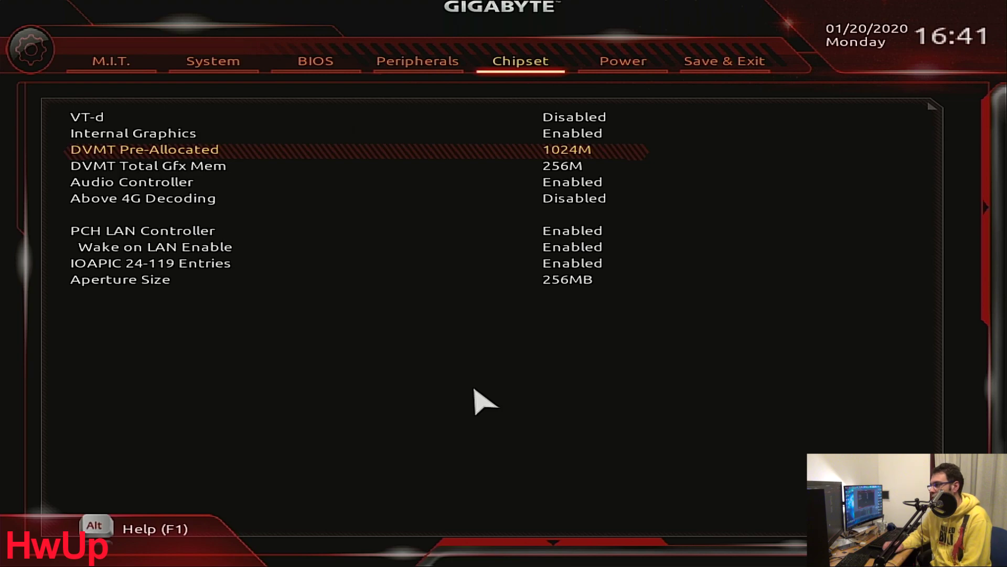
left_click(633, 69)
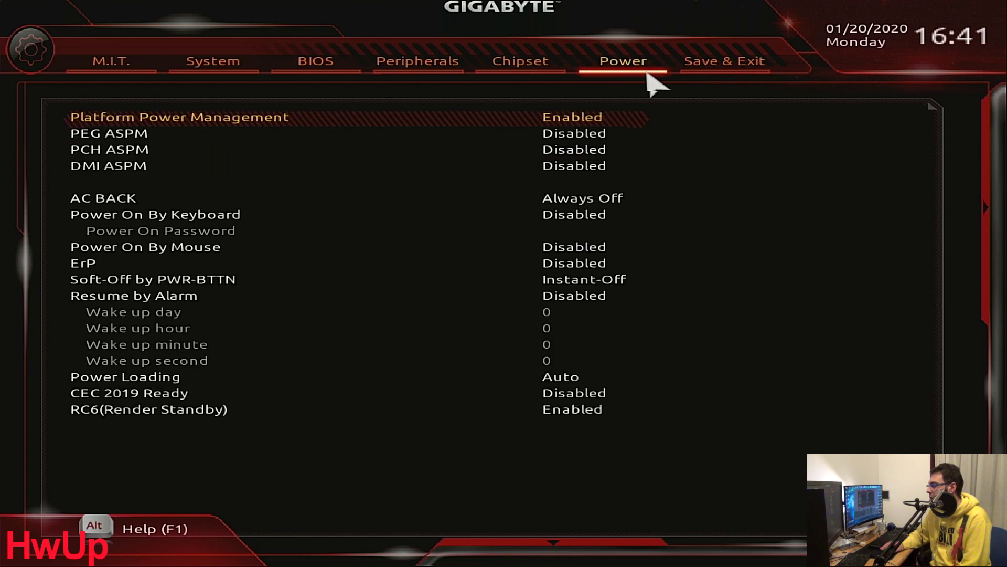
left_click(740, 73)
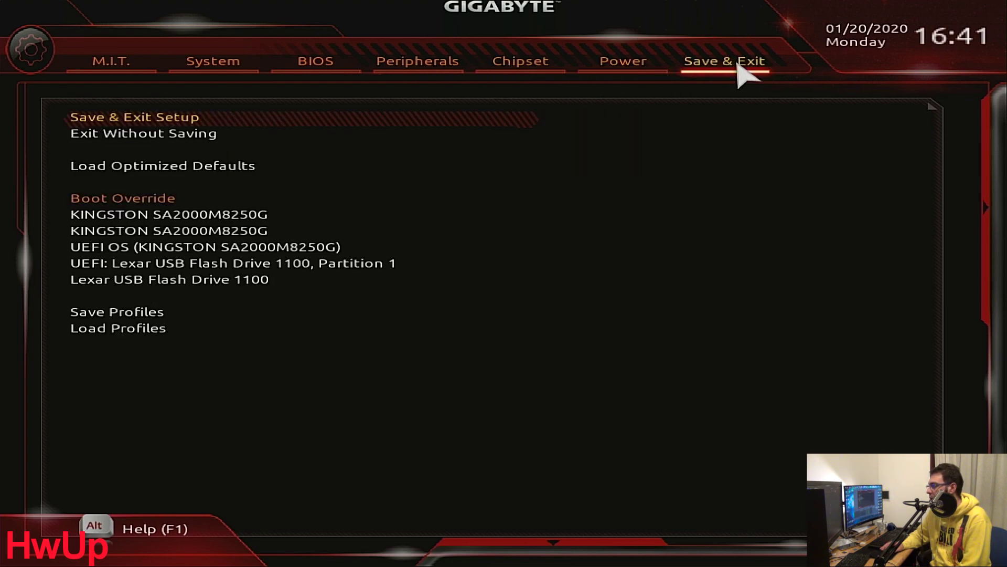
left_click(159, 118)
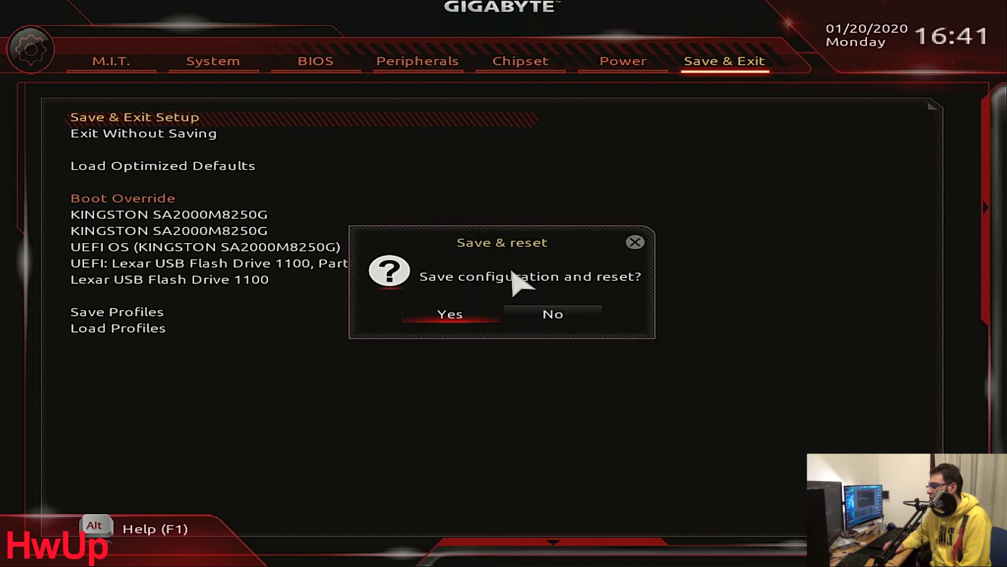
left_click(451, 314)
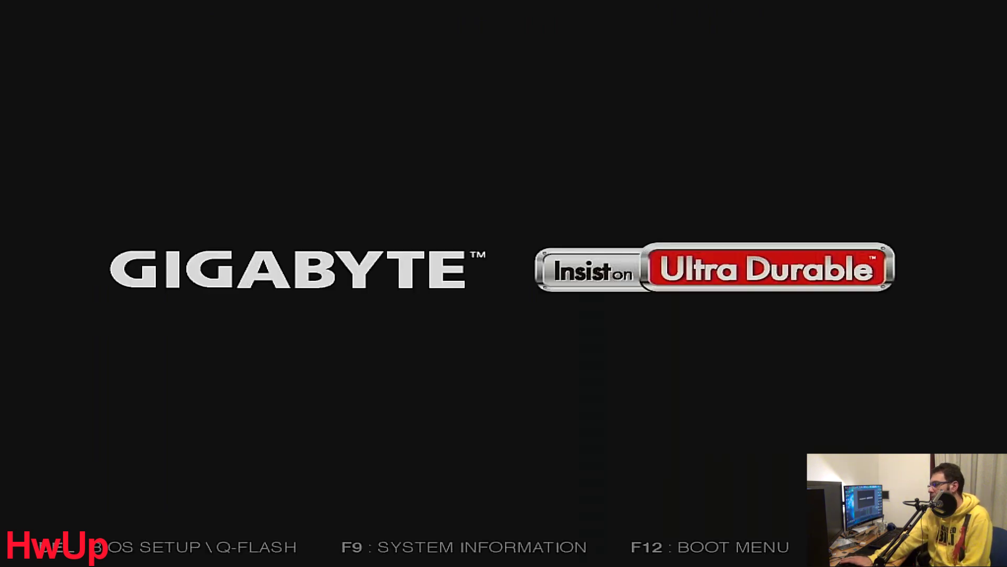
- Boot from UEFI: Lexar USB Flash Drive 1100, Partition 1 and start the macOS installer from Install macOS Catalina in Clover
key("F12")
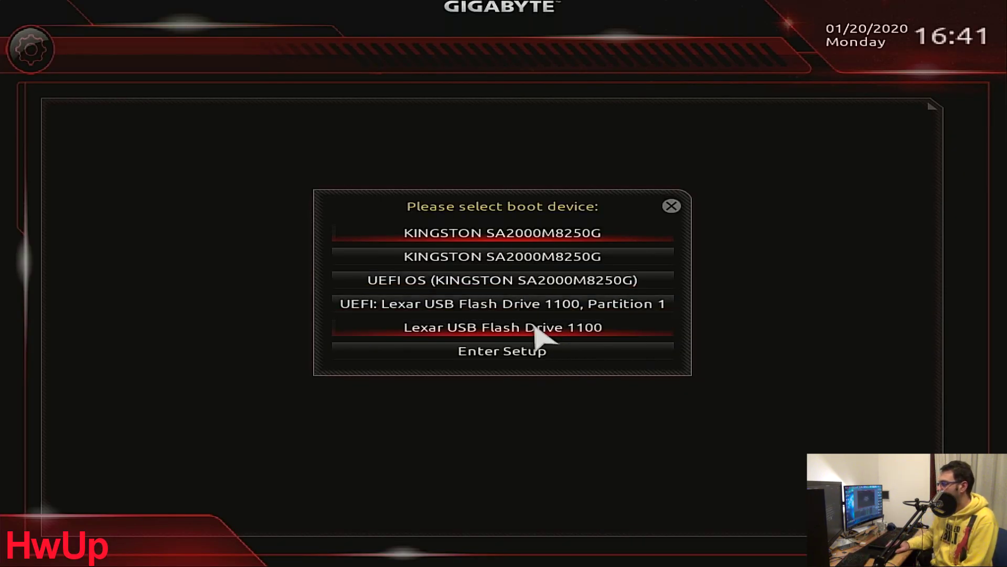
left_click(504, 309)
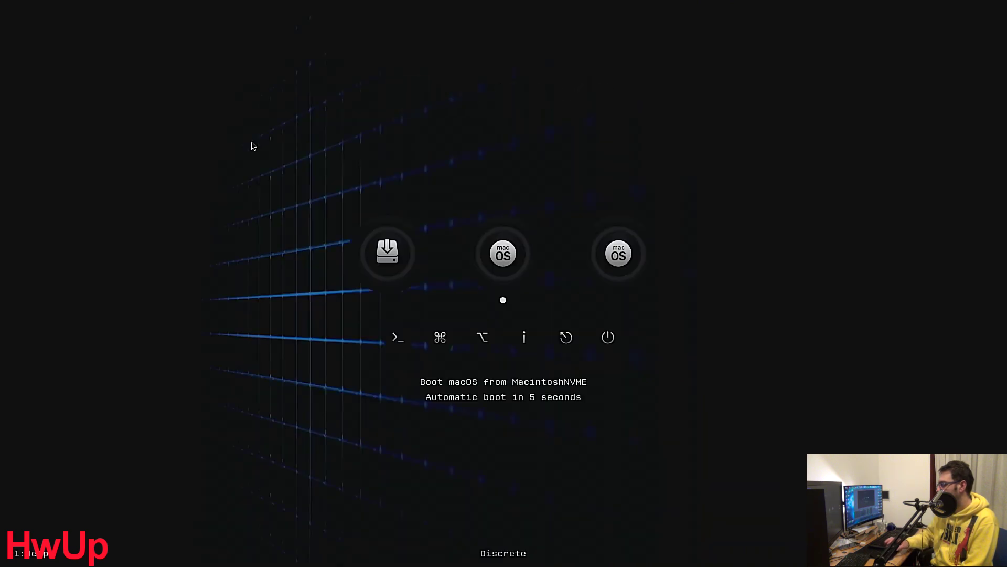
key("Left")
key("Right")
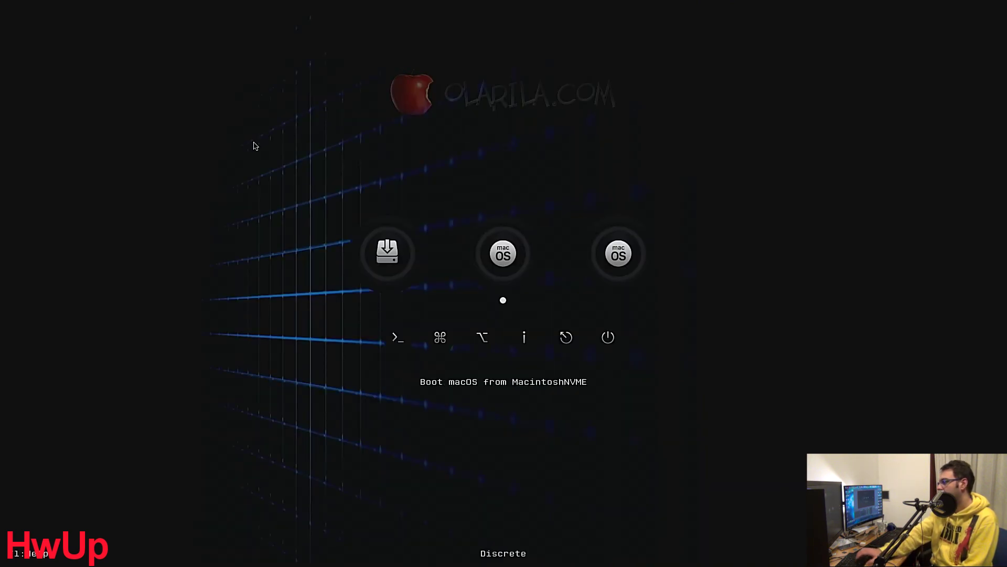
key("Left")
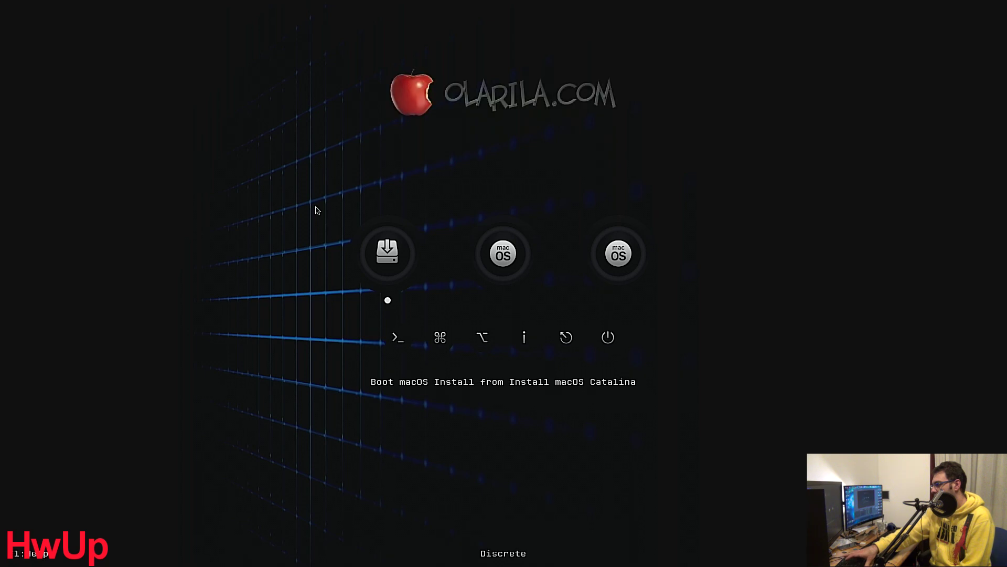
key("Return")
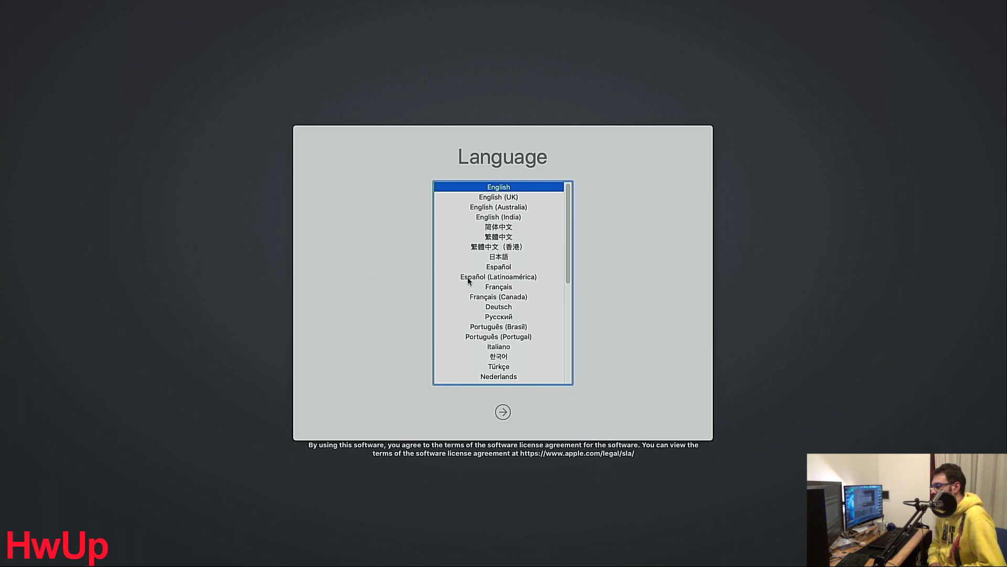
- Choose Italiano as the macOS installer language and continue
scroll(558, 235, "down", 3)
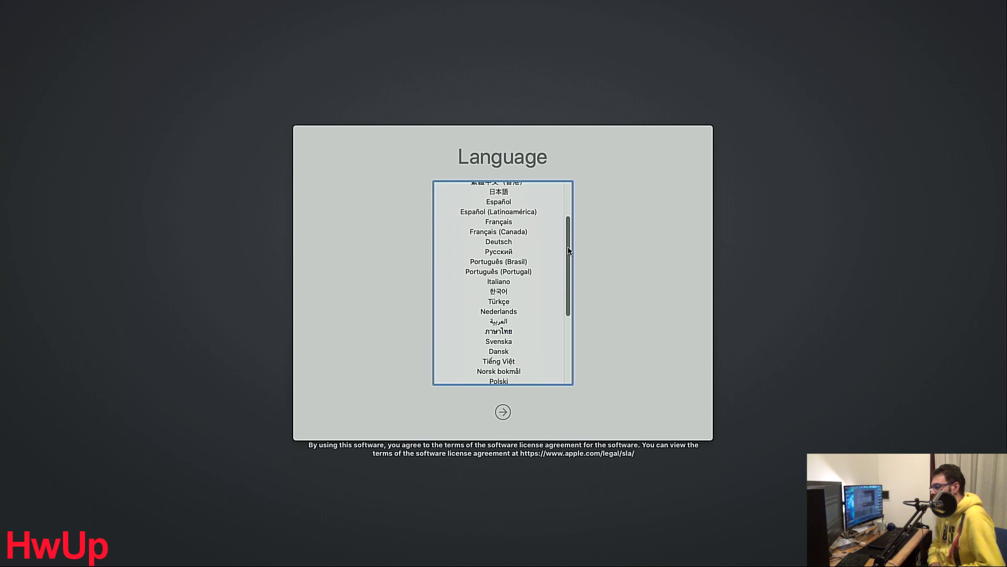
left_click(501, 280)
left_click(502, 411)
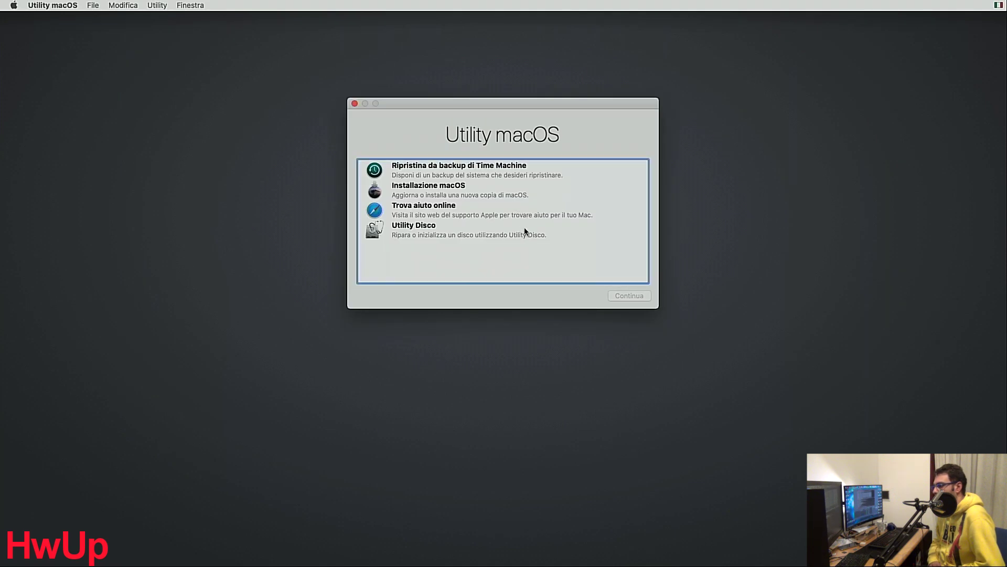
- Open Utility Disco and display all devices rather than only volumes
left_click(432, 234)
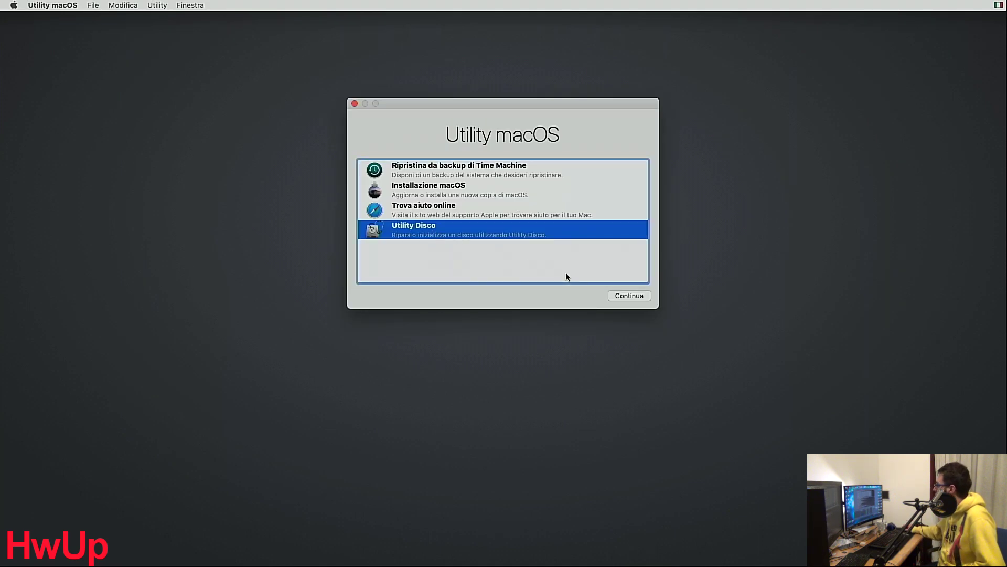
left_click(623, 297)
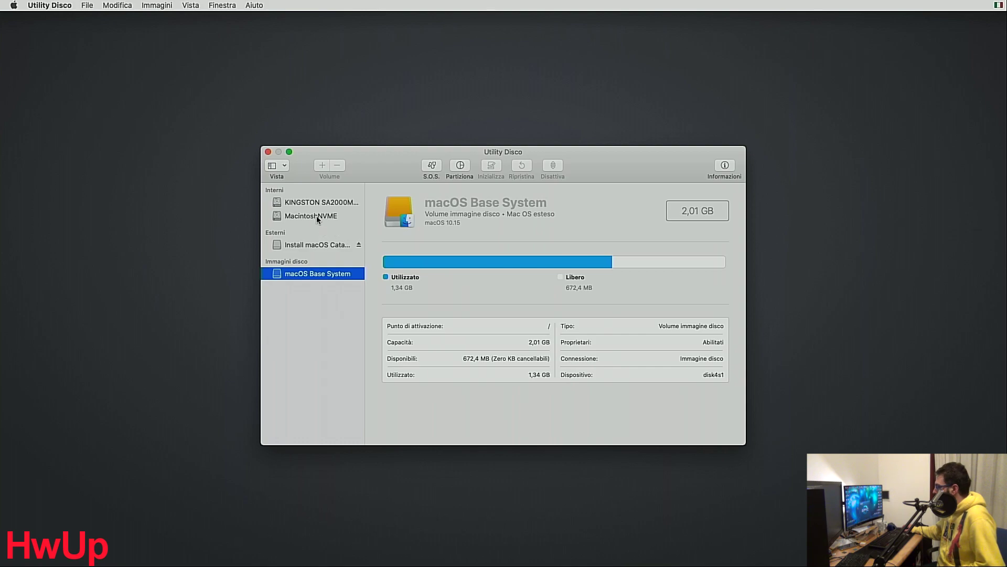
left_click(286, 165)
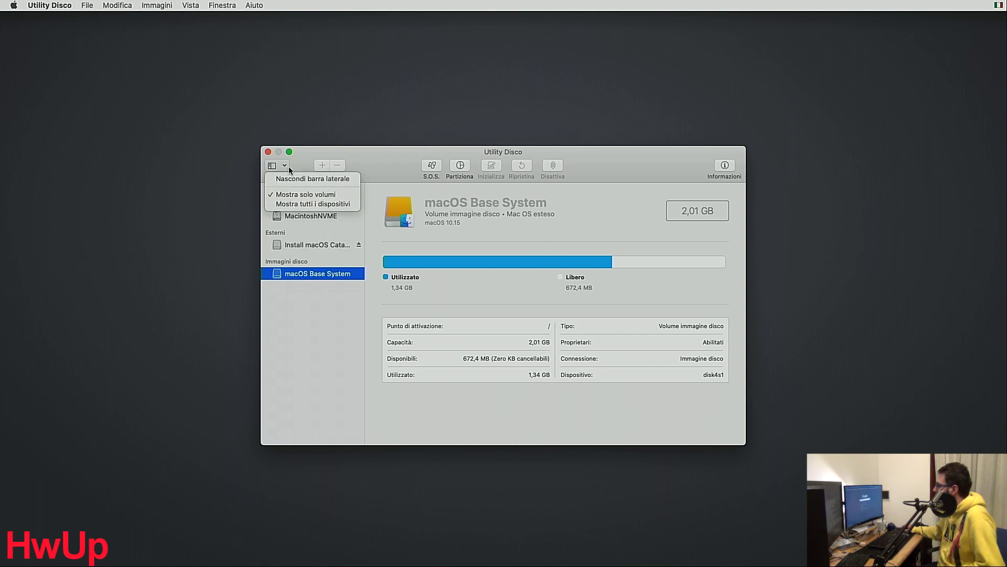
left_click(293, 203)
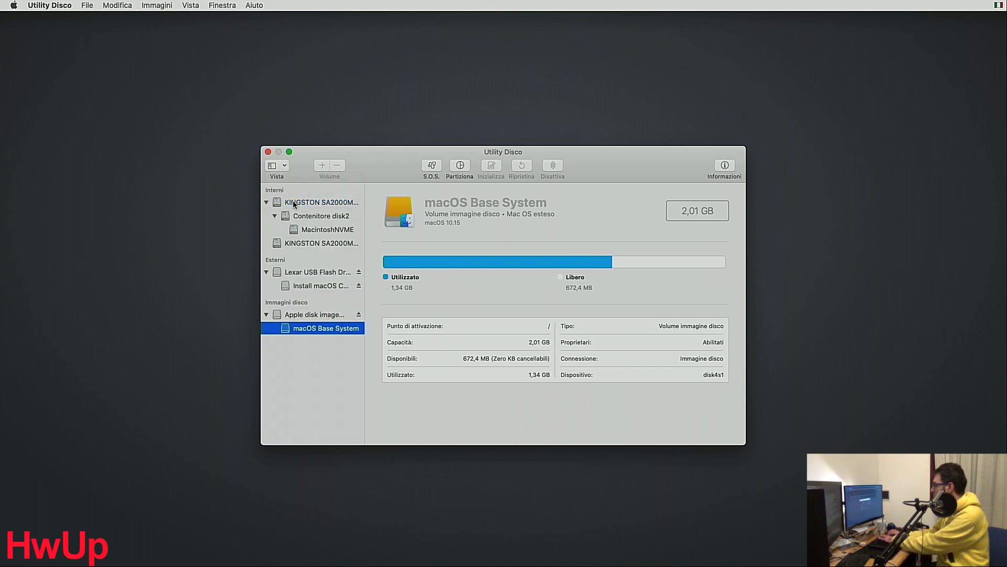
- Begin erasing the first internal KINGSTON SA2000M8250G Media disk, using APFS format with the GUID partition map
left_click(321, 204)
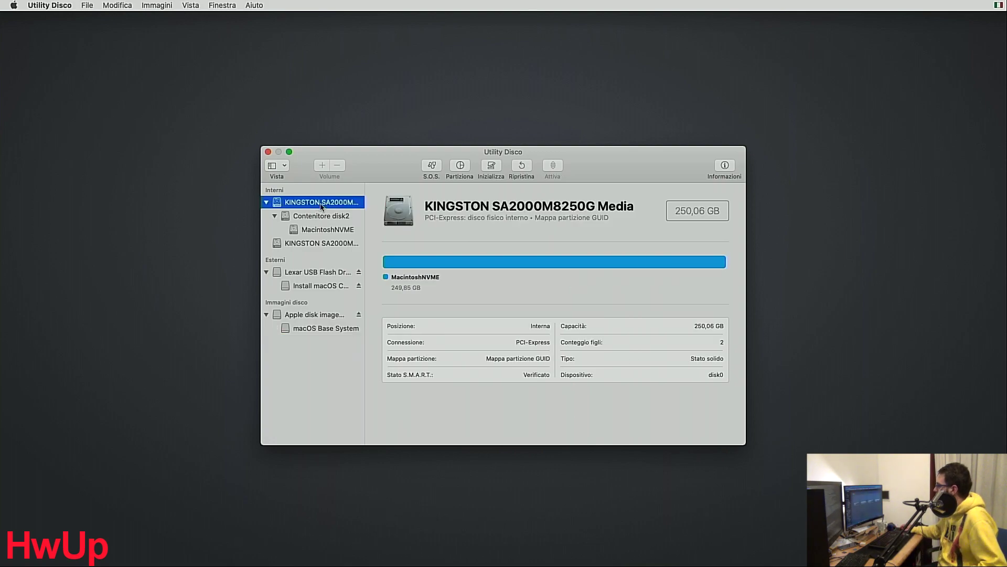
left_click(491, 165)
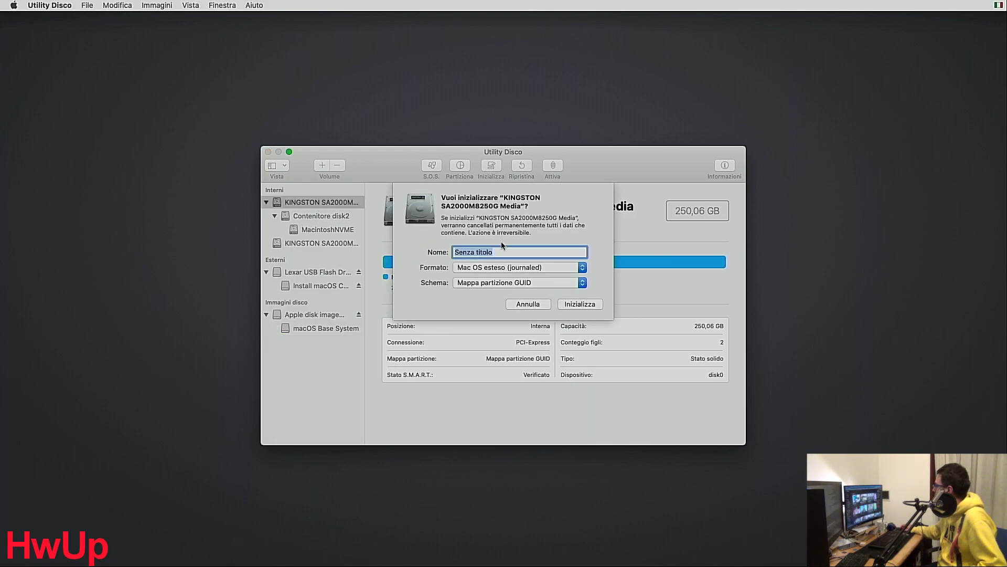
left_click(583, 268)
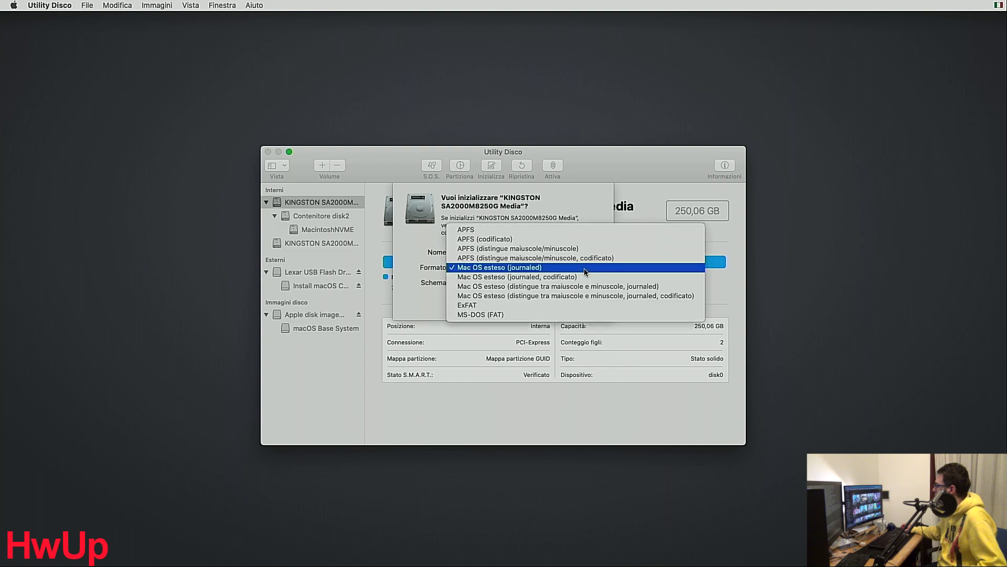
left_click(557, 234)
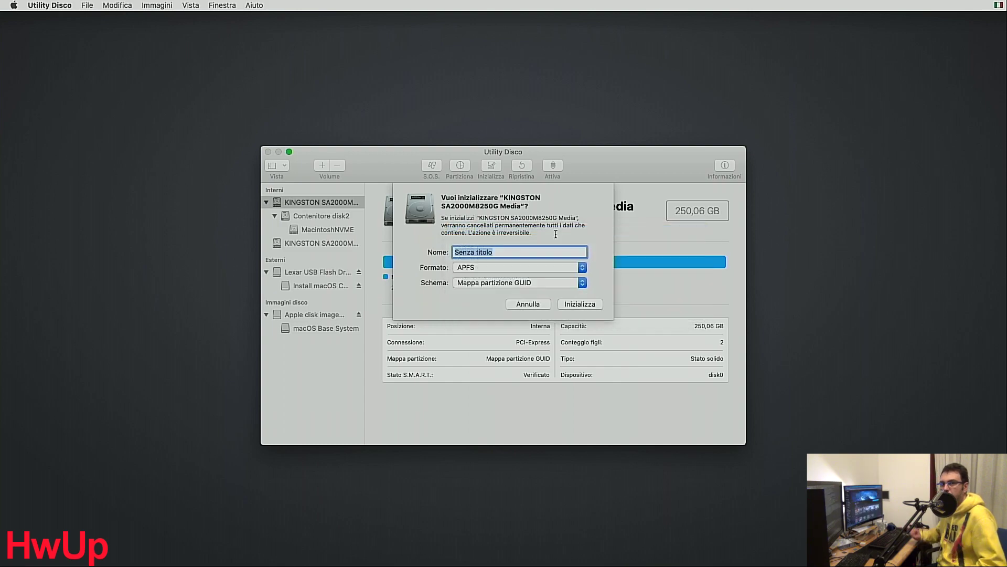
- Name the new volume MacintoshNVME, erase the disk, and close Utility Disco when it is finished
left_click(519, 250)
triple_click(519, 249)
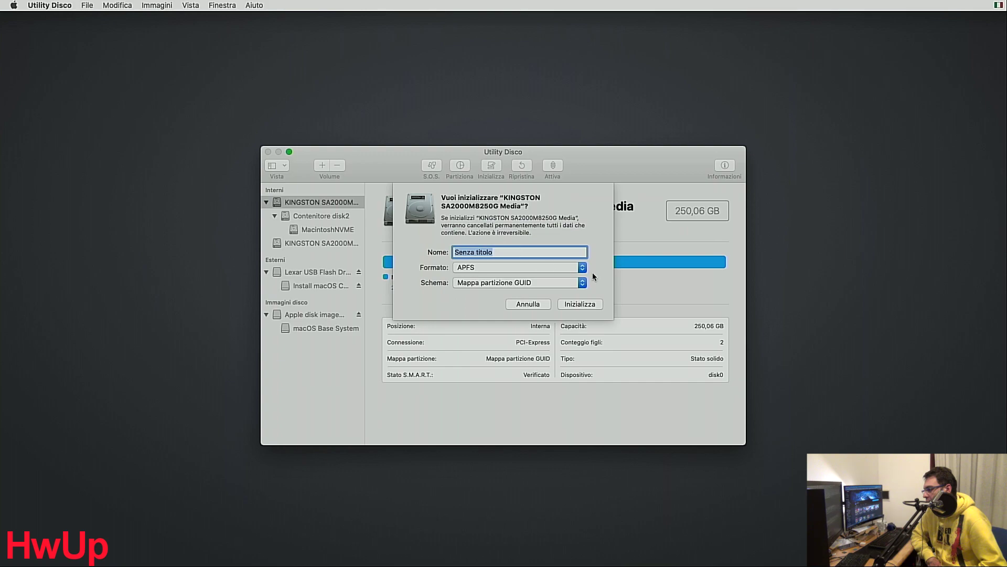
type("Ma")
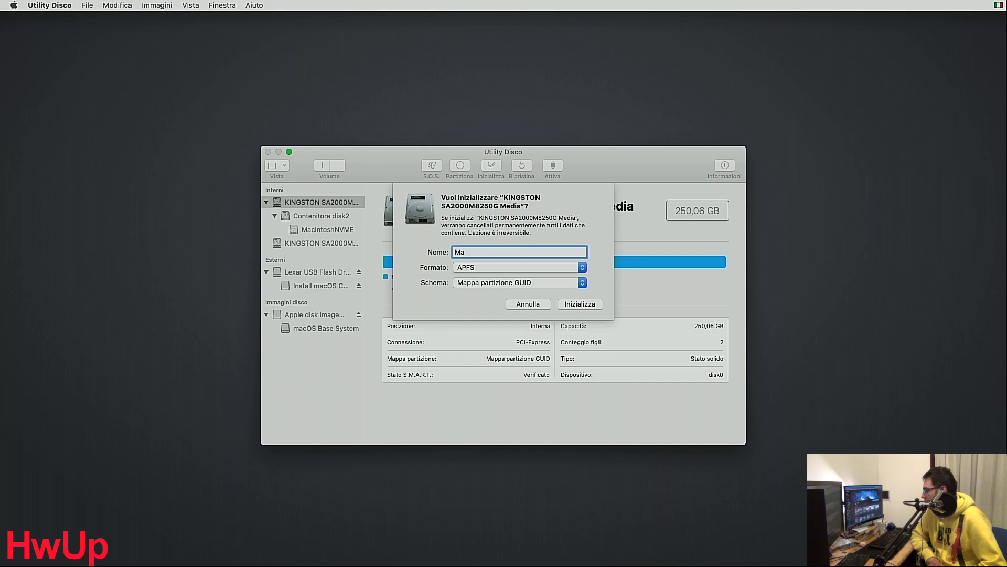
type("cintosh")
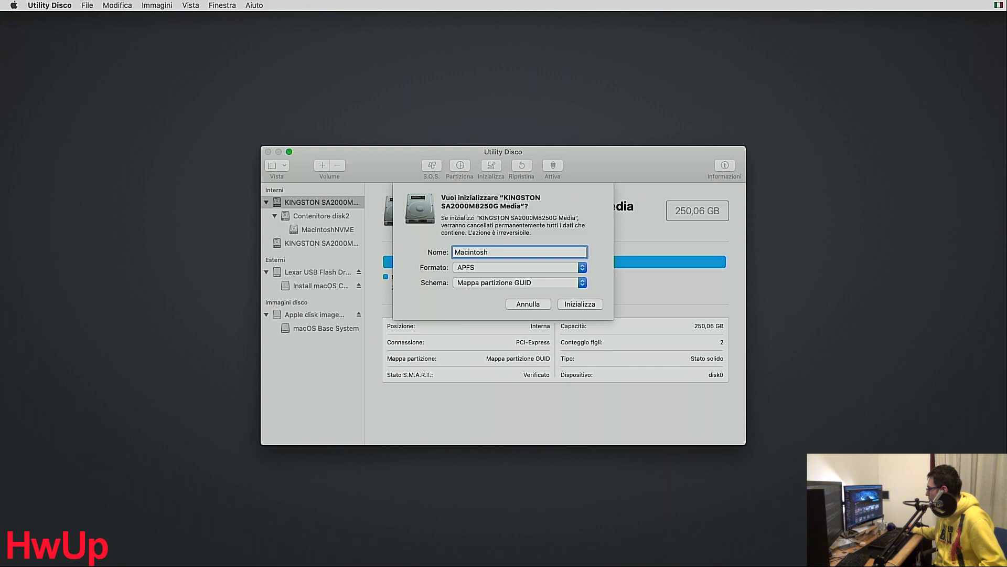
type("NV")
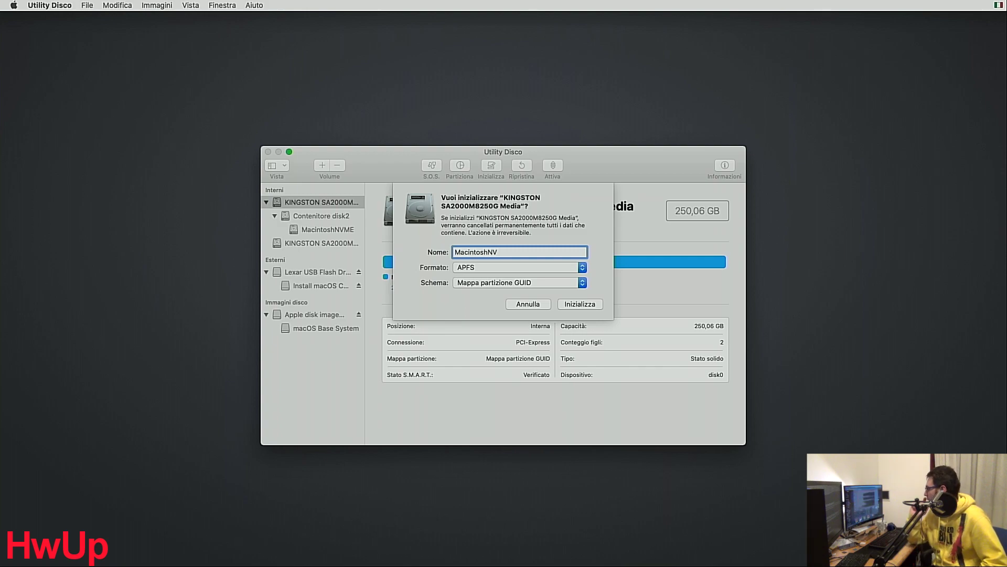
type("ME")
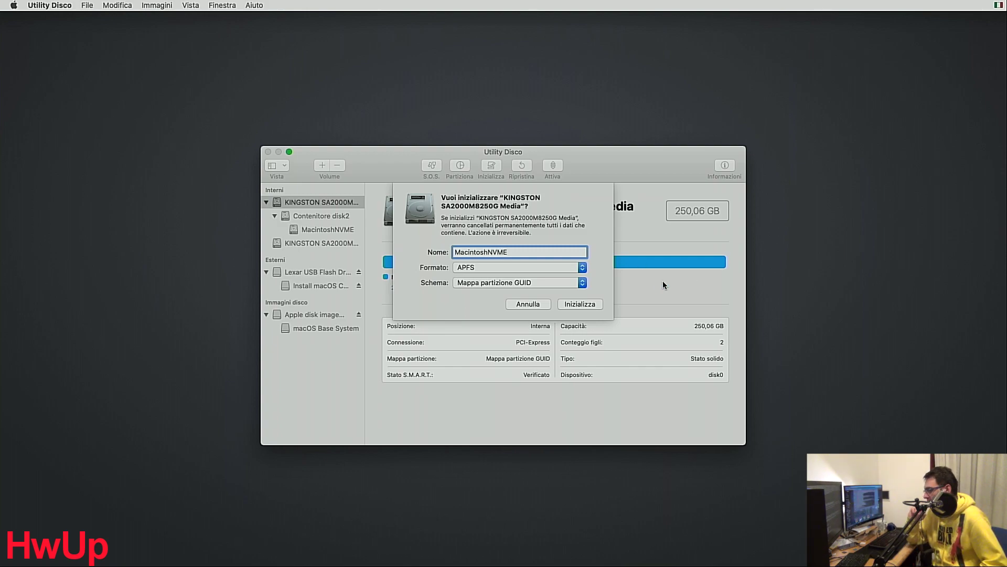
left_click(599, 308)
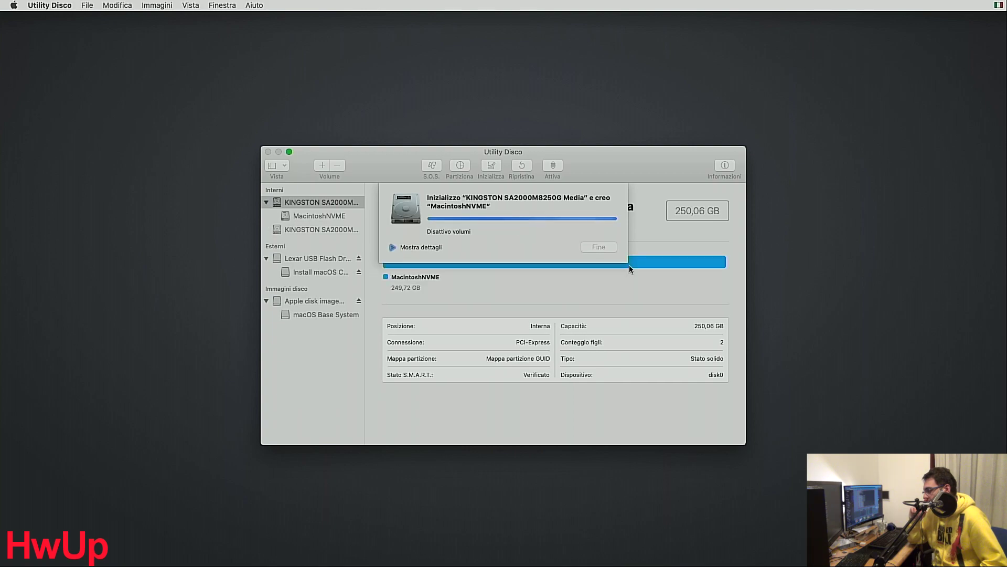
left_click(599, 254)
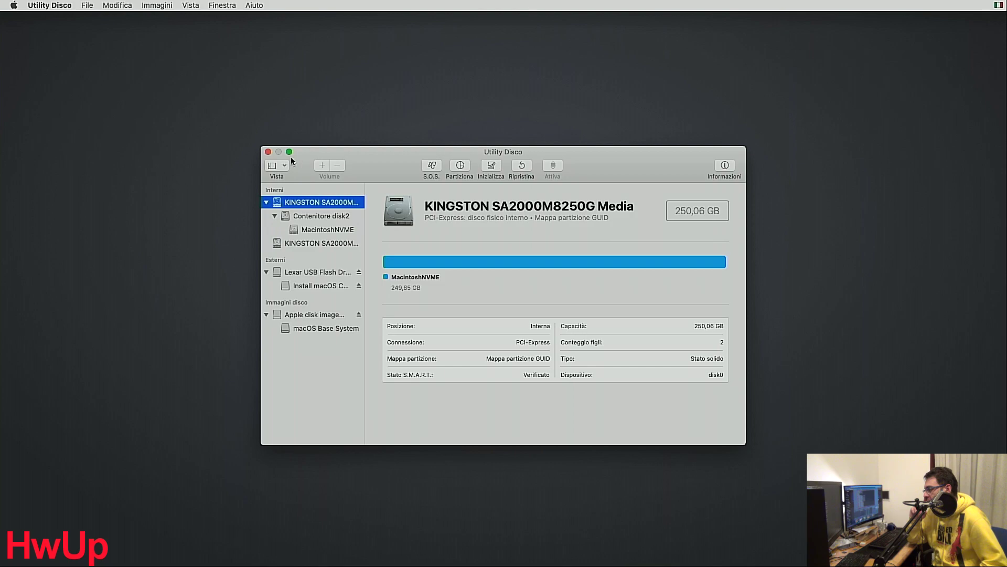
left_click(268, 152)
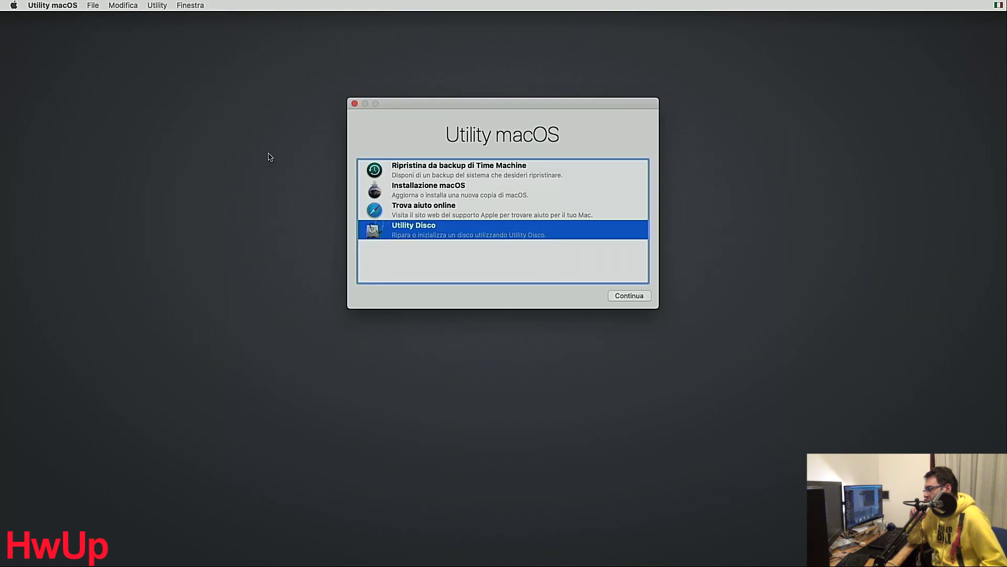
- Start the macOS Catalina installation, accept the software licence, and install it on the MacintoshNVME disk
left_click(404, 189)
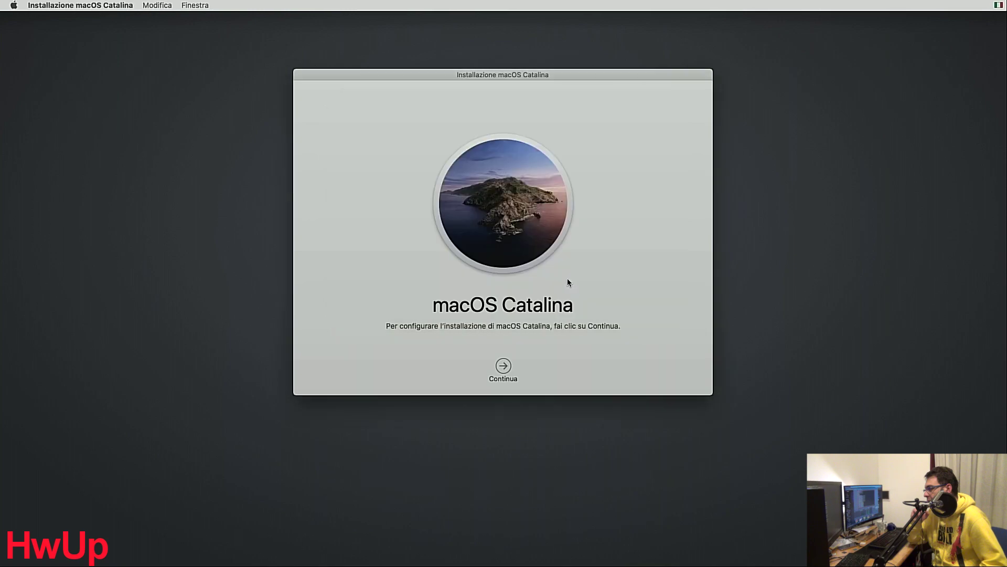
left_click(503, 366)
left_click(527, 366)
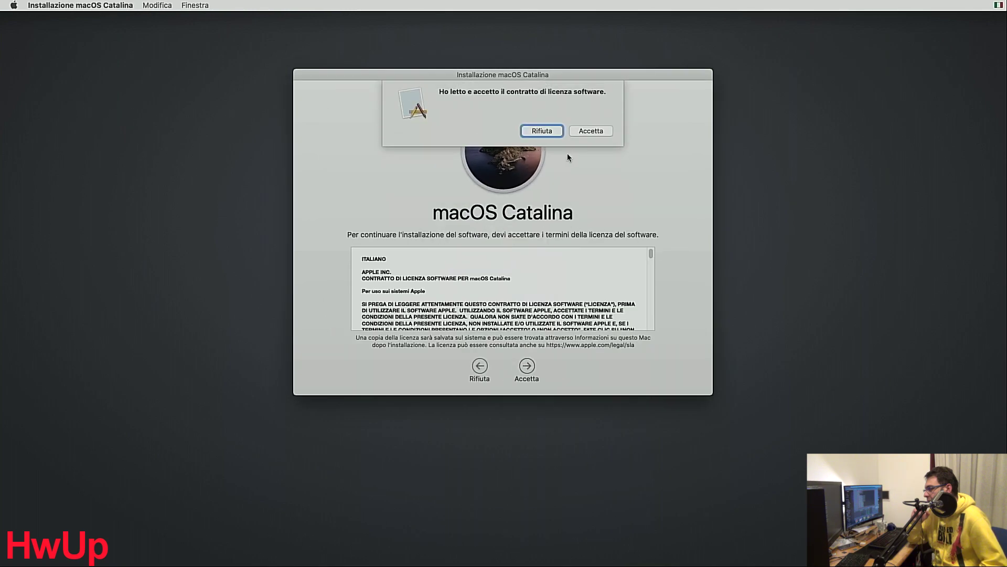
left_click(585, 132)
left_click(462, 291)
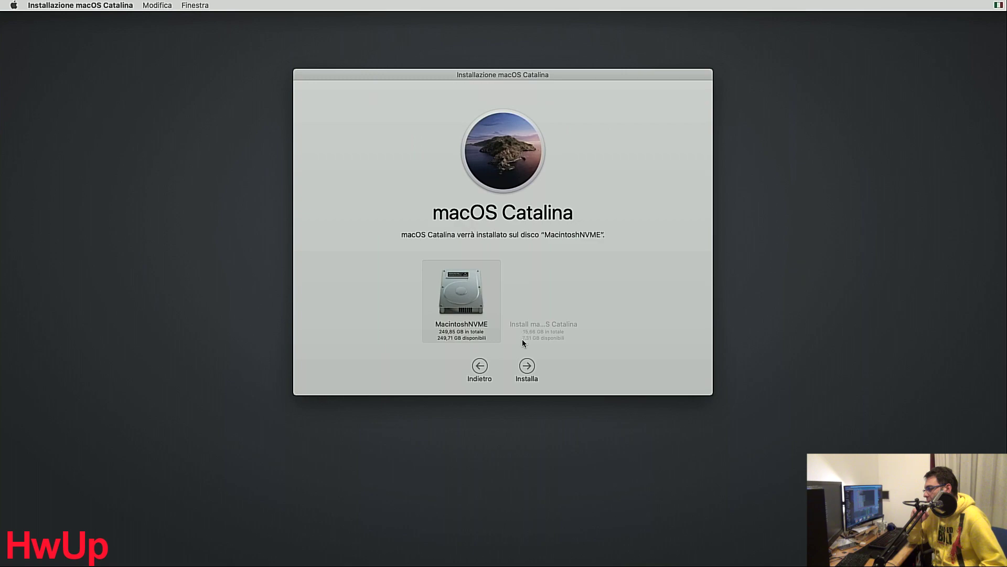
left_click(527, 366)
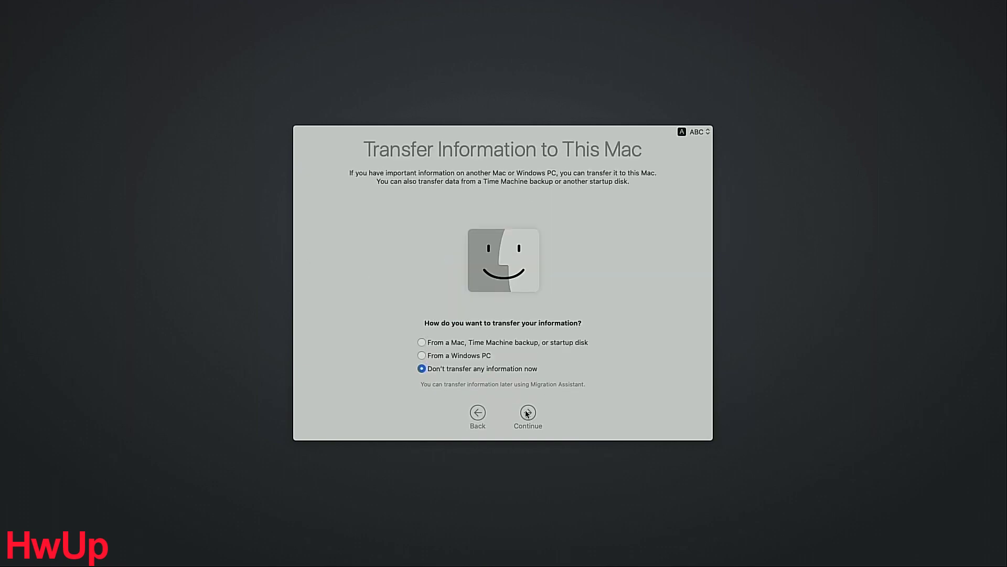
- Continue Mac setup without transferring any information and skip signing in with an Apple ID
left_click(526, 413)
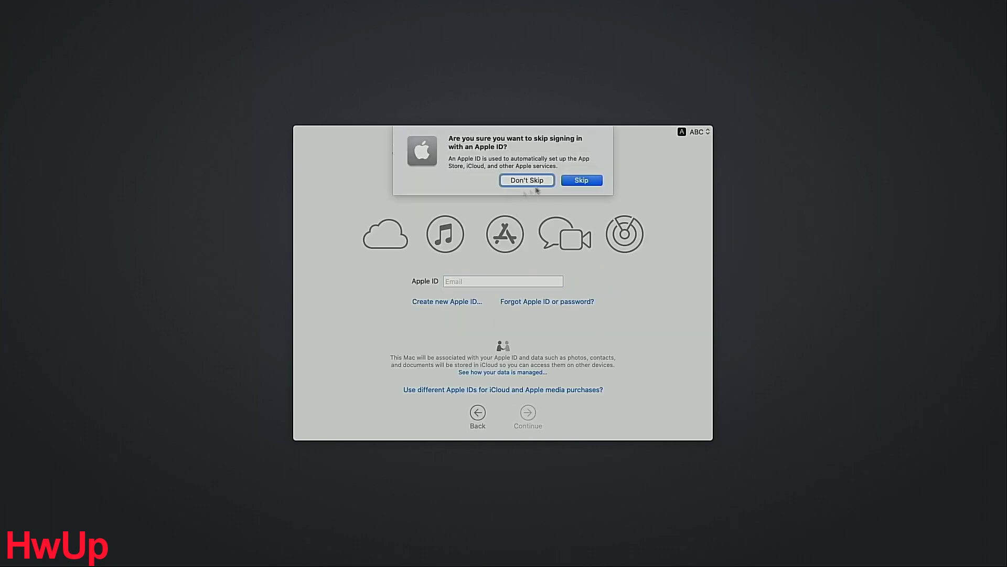
left_click(580, 180)
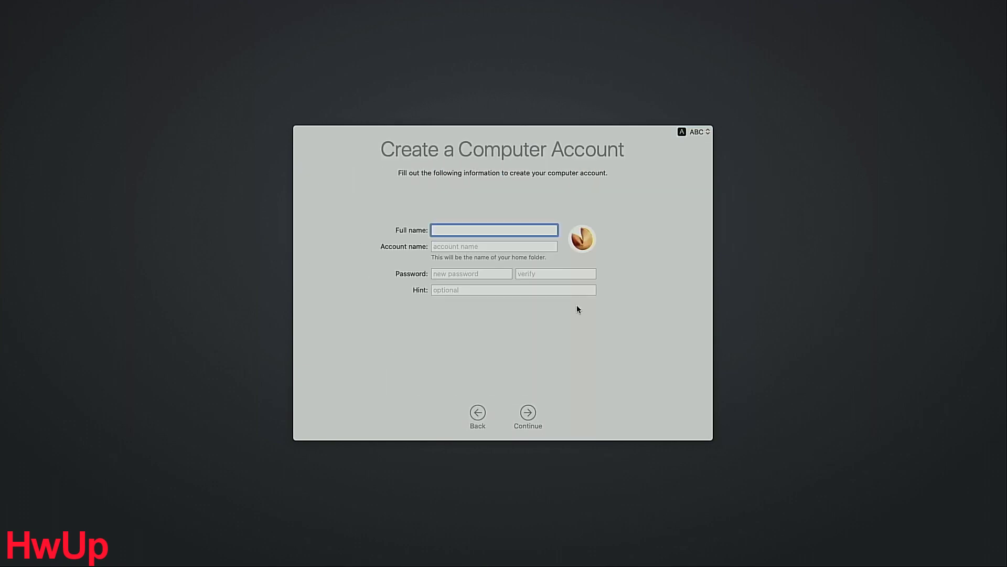
- Create the computer account with full name User, entering and verifying the account password
type("User")
left_click(486, 273)
type("•••••")
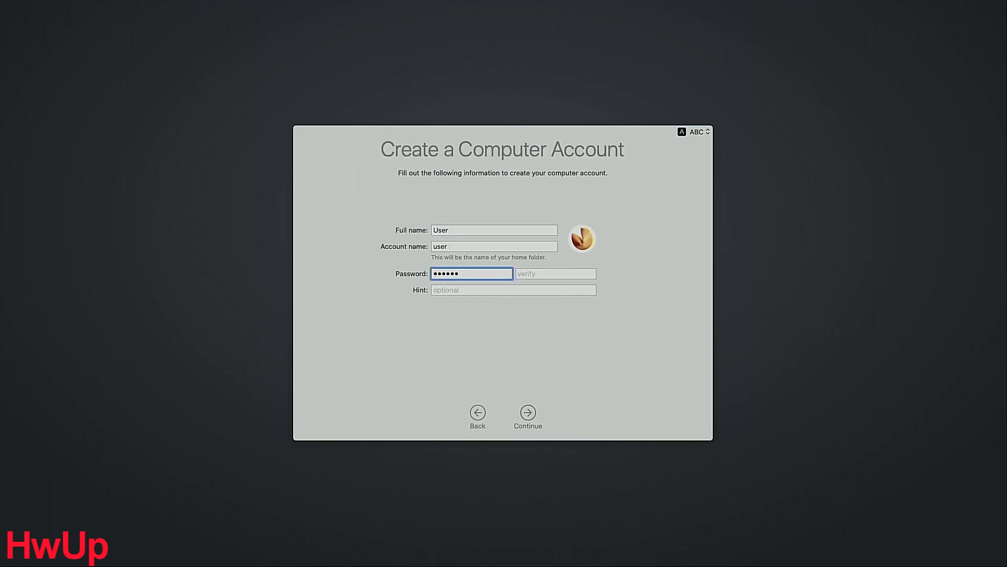
left_click(565, 274)
type("•••••")
key("Return")
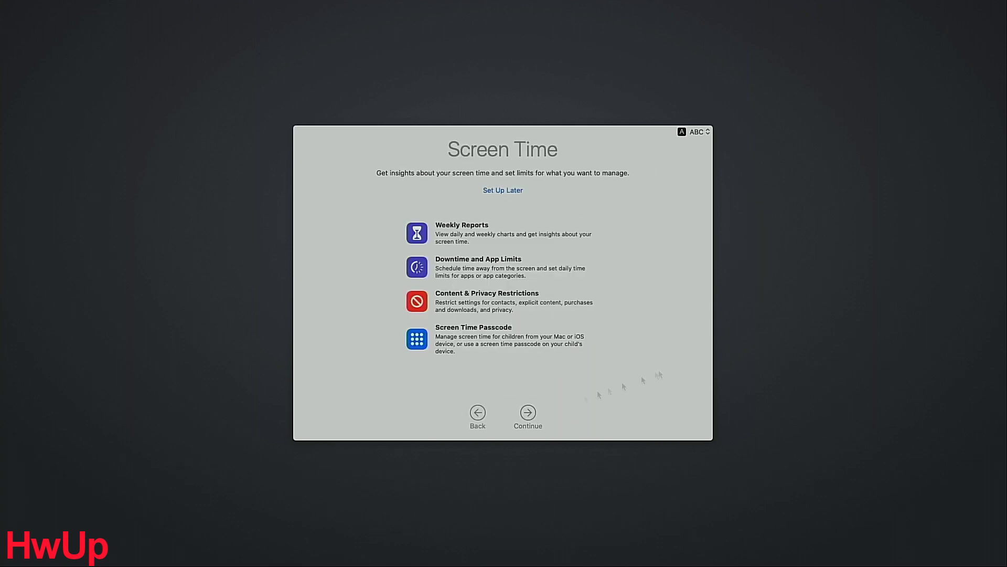
- Continue past Screen Time and accept the Dark appearance
left_click(529, 415)
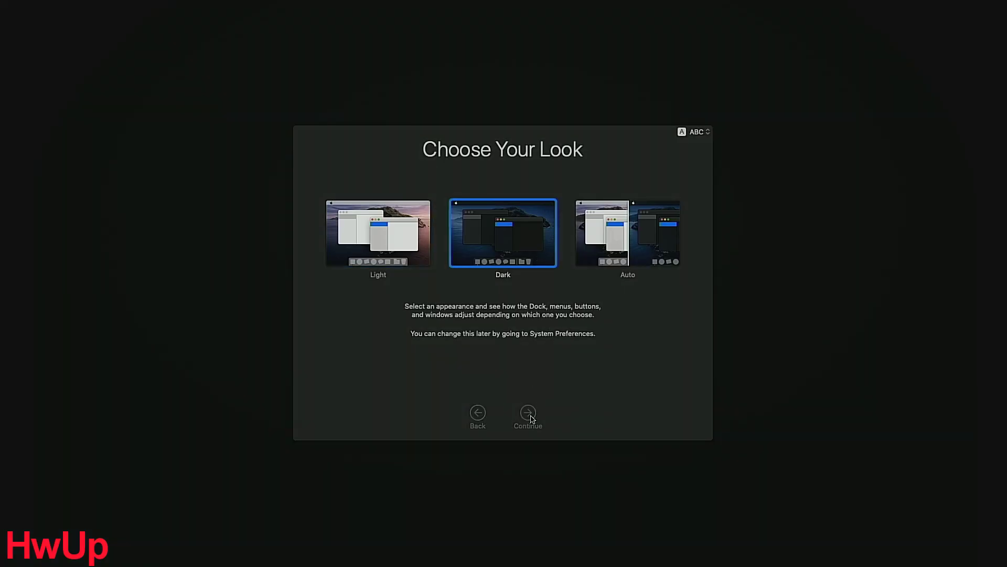
left_click(528, 414)
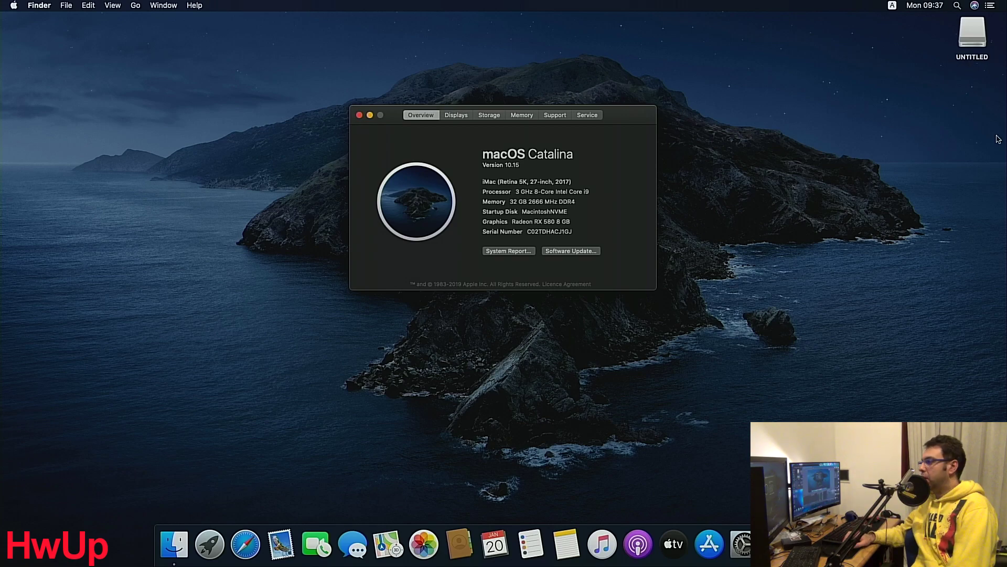
- Close the macOS overview, then copy Clover_v2.5k_r5098.pkg and Clover Configurator from the UNTITLED drive to the desktop
left_click(360, 115)
double_click(977, 45)
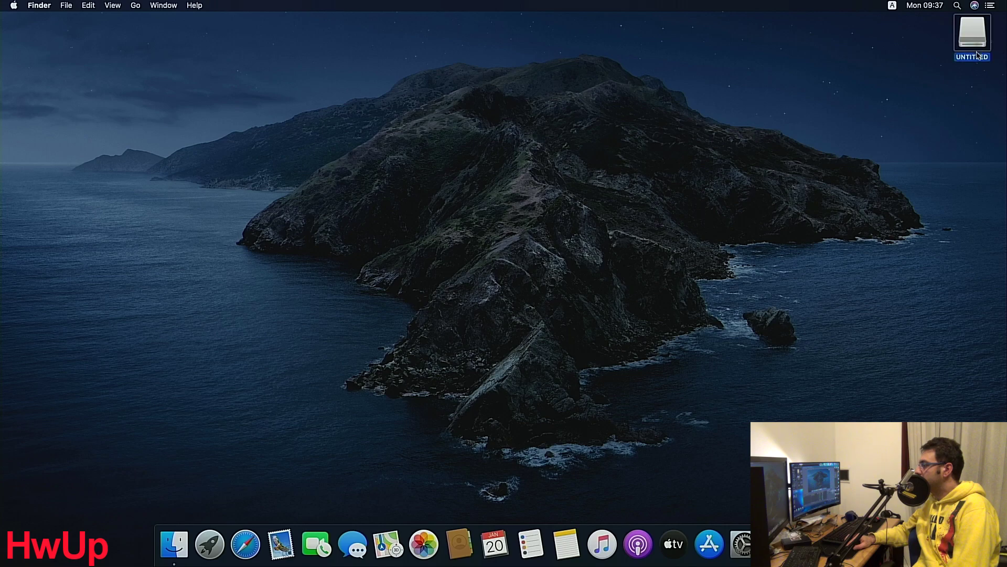
left_click_drag(451, 139, 549, 51)
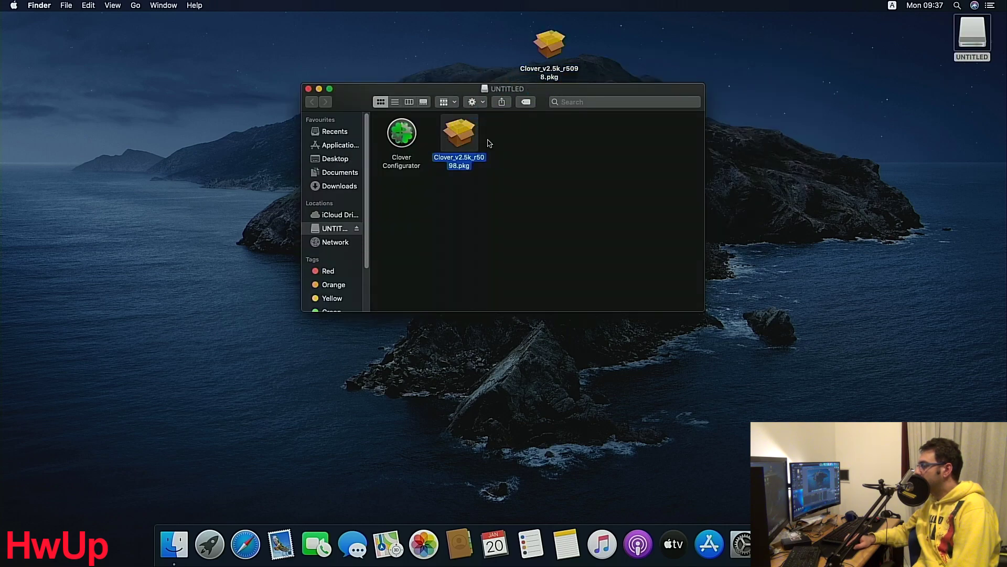
left_click_drag(409, 147, 445, 34)
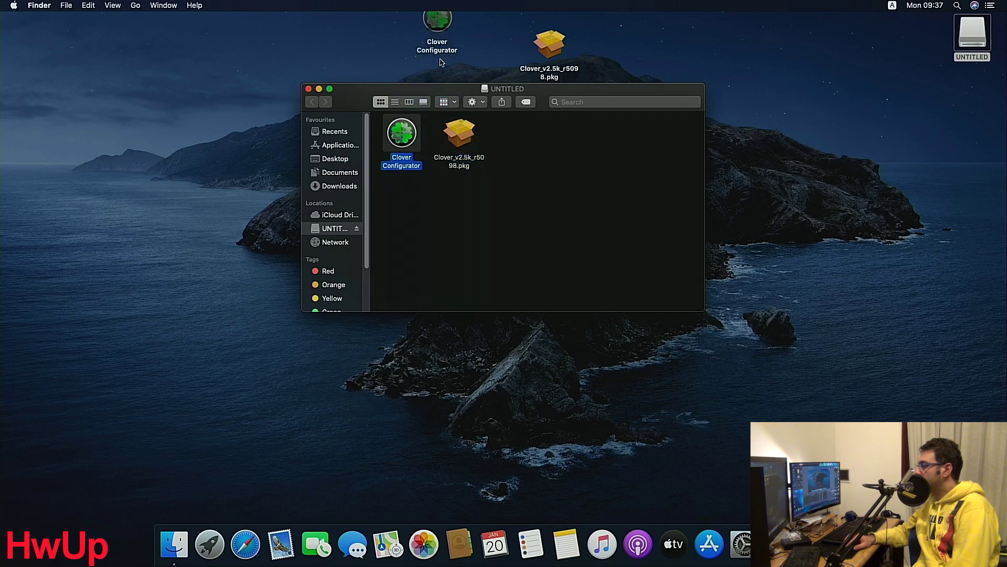
left_click(319, 89)
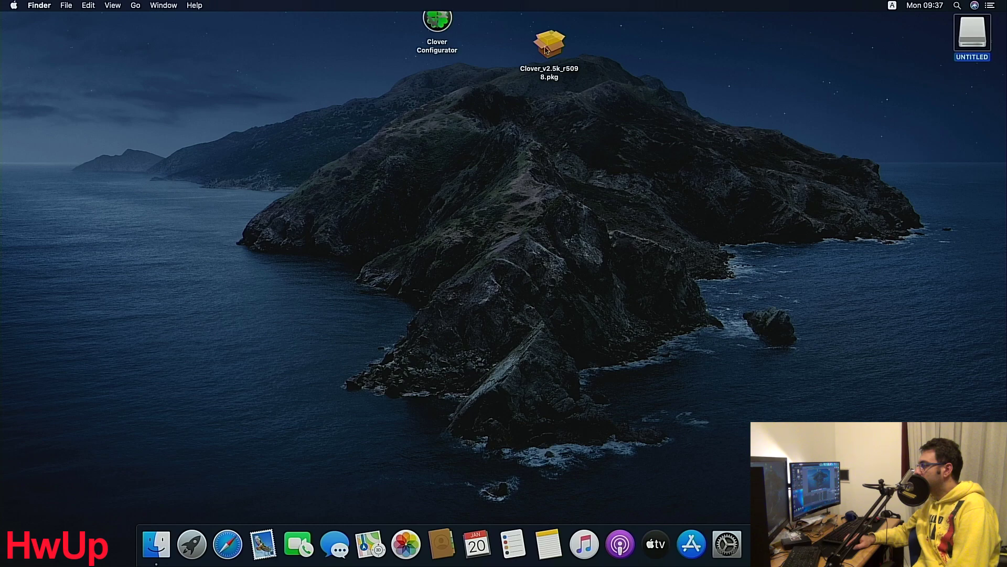
- Launch Clover_v2.5k_r5098.pkg from the desktop and authorize its root file system access with the account password
left_click(540, 44)
double_click(541, 45)
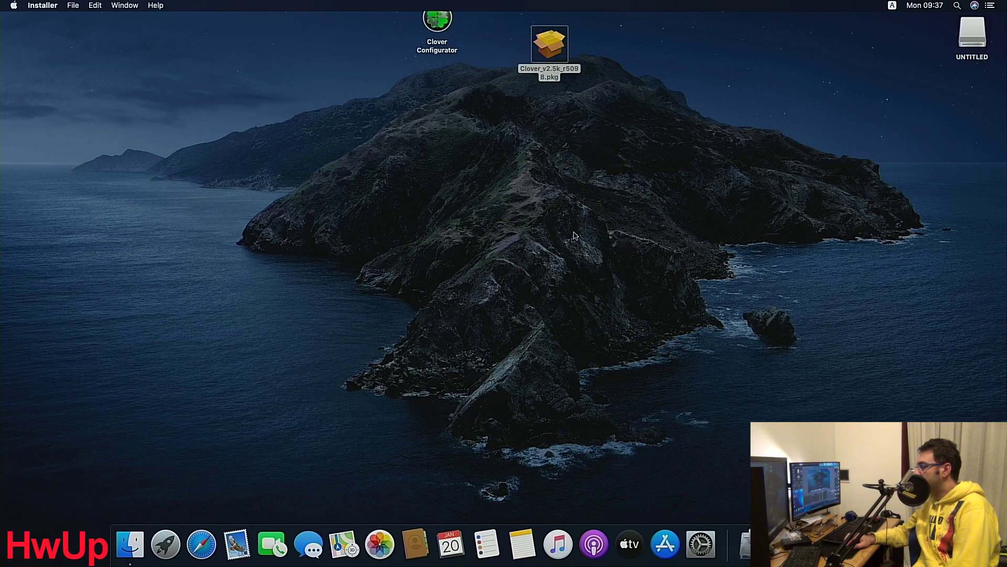
left_click(575, 213)
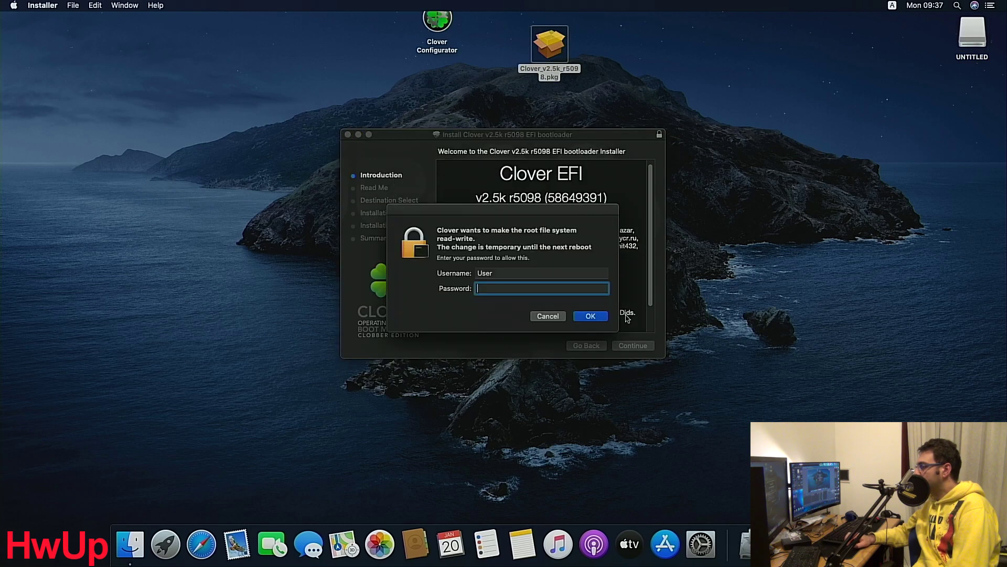
type("•••••")
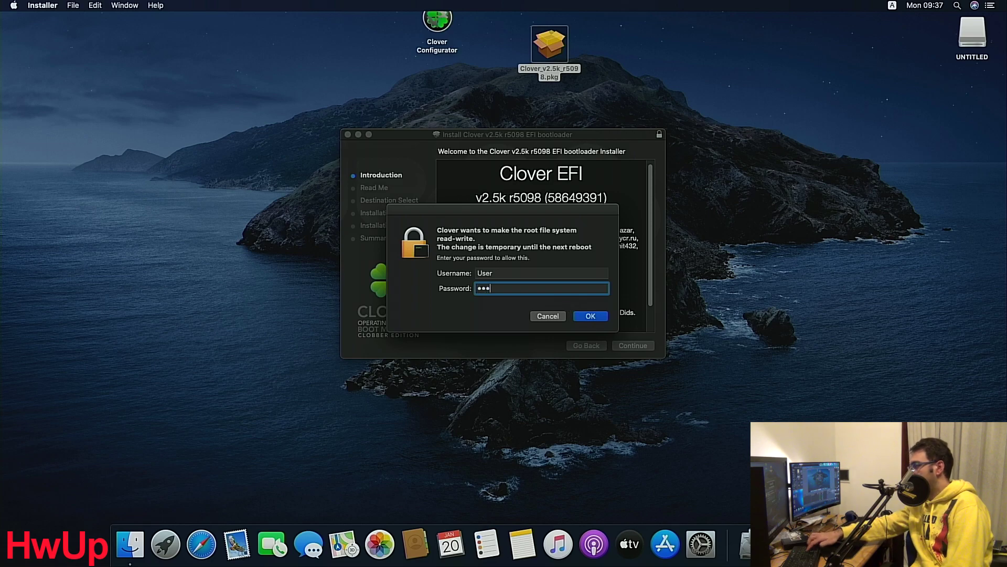
key("Return")
- Proceed through the Clover installer with MacintoshNVME as the destination and start the standard installation
left_click(631, 346)
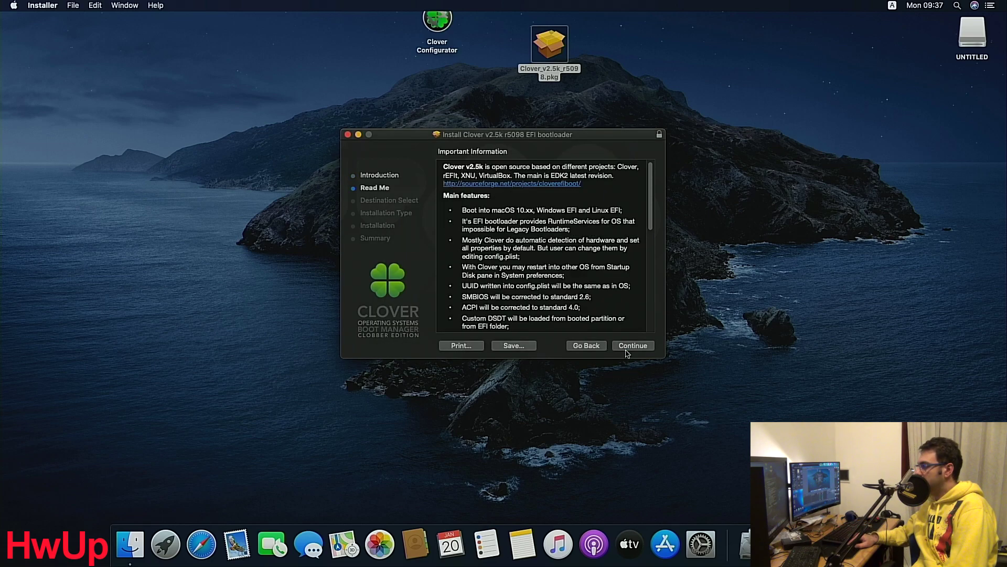
left_click(629, 347)
left_click(612, 323)
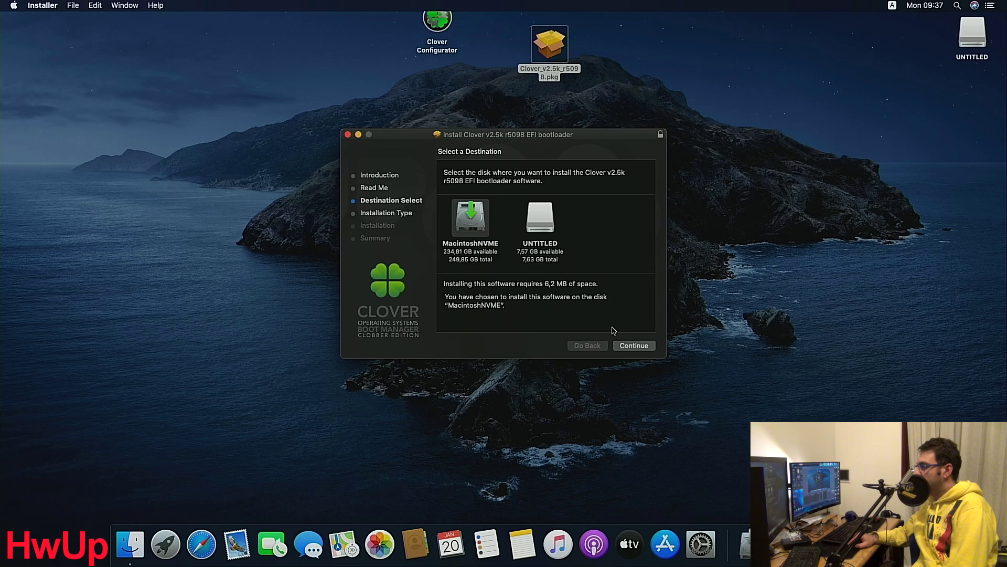
left_click(632, 346)
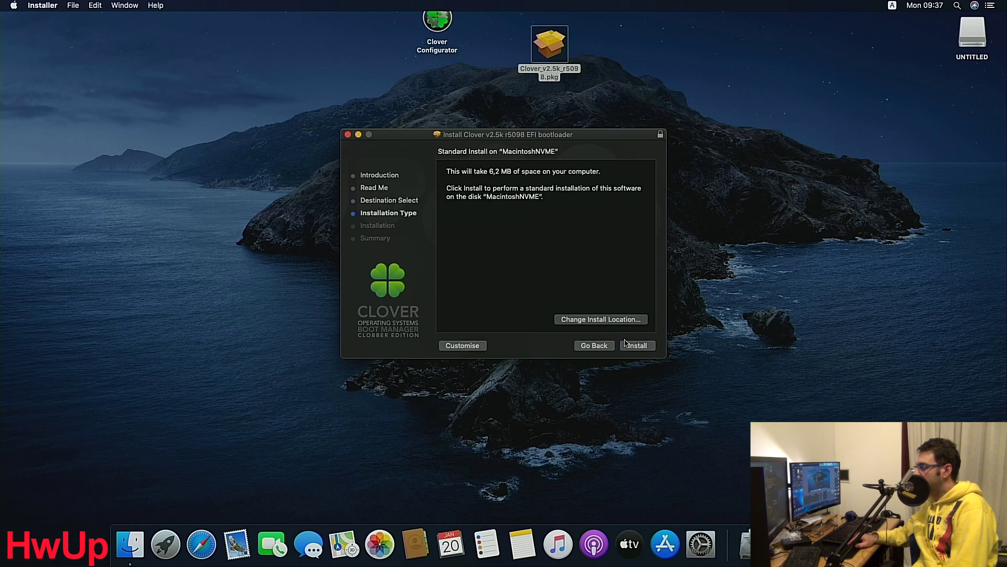
left_click(632, 346)
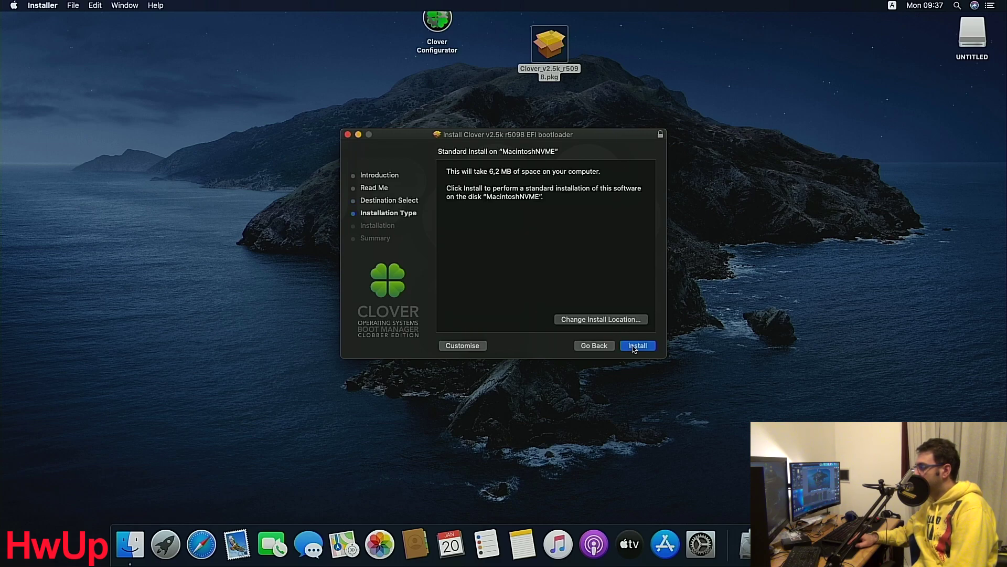
- Authorize the Clover installation with the account password, choose to install despite the incompatibility warning, and close the finished installer
type("•••••")
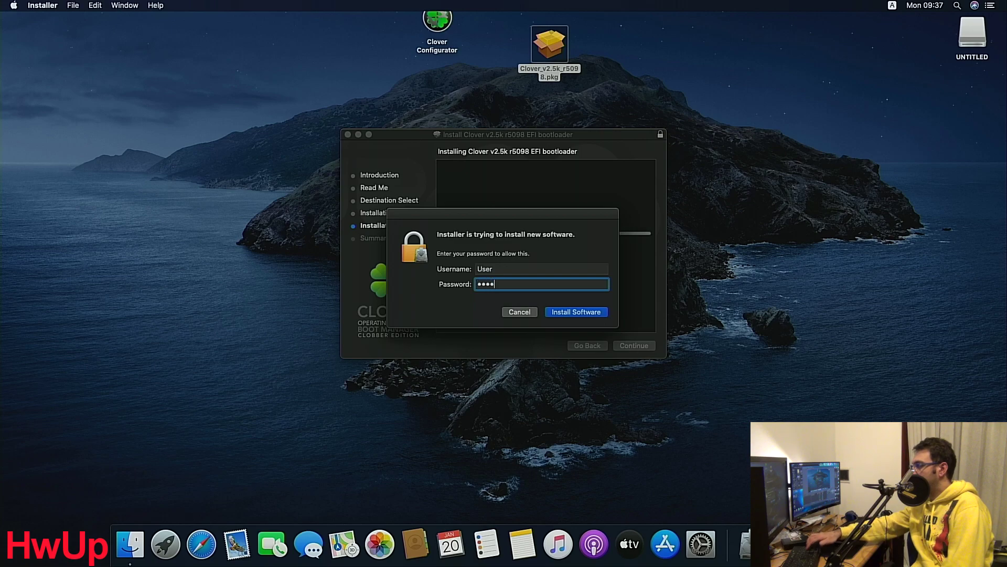
key("Return")
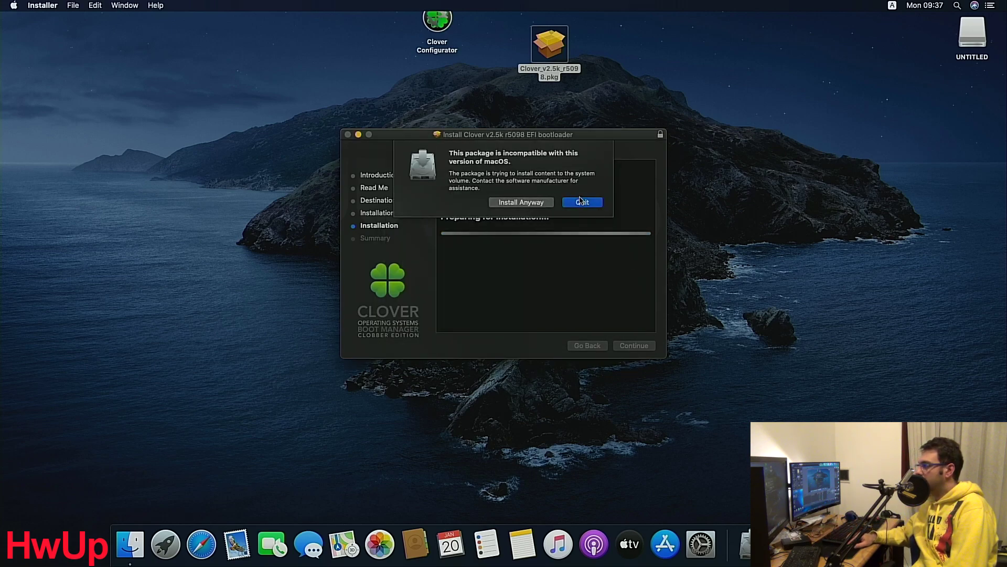
left_click(521, 203)
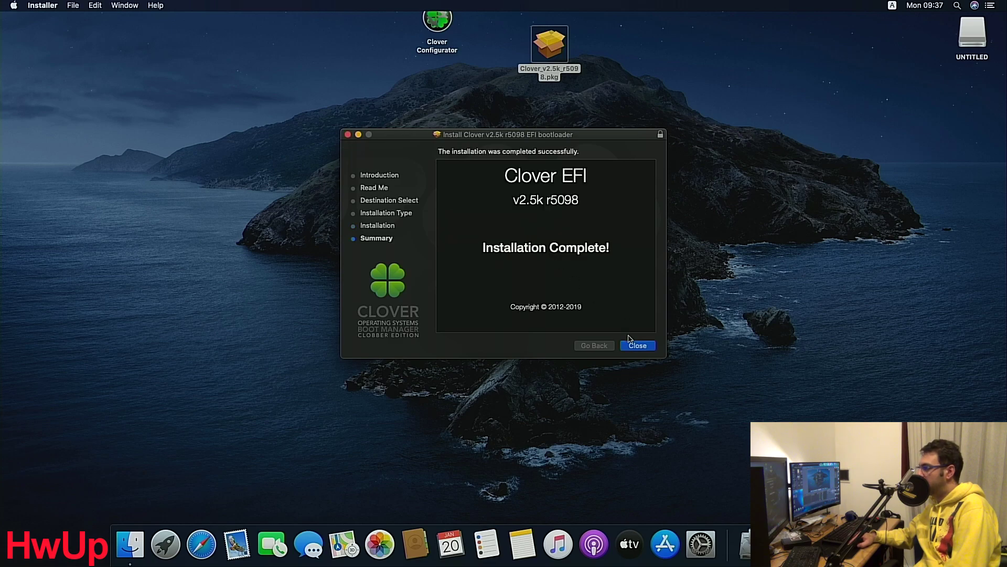
left_click(633, 344)
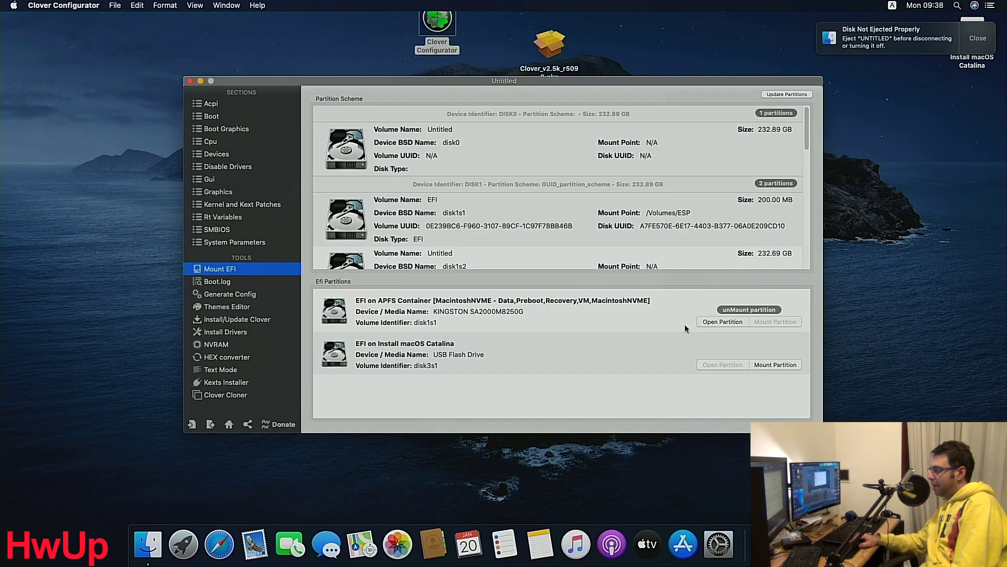
- Mount the Install macOS Catalina USB drive's EFI partition in Clover Configurator, authorizing with the account password
left_click(769, 366)
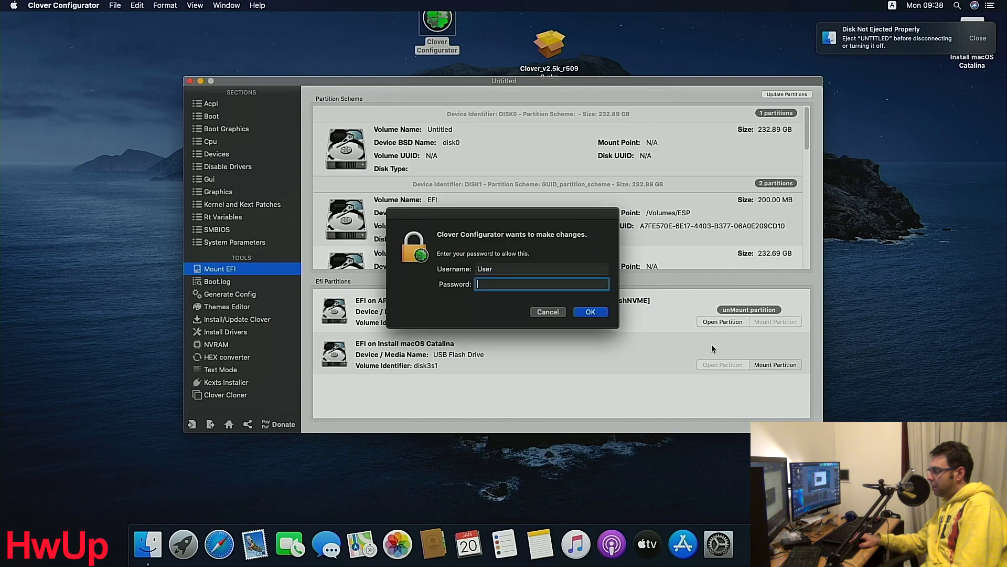
type("••••••••")
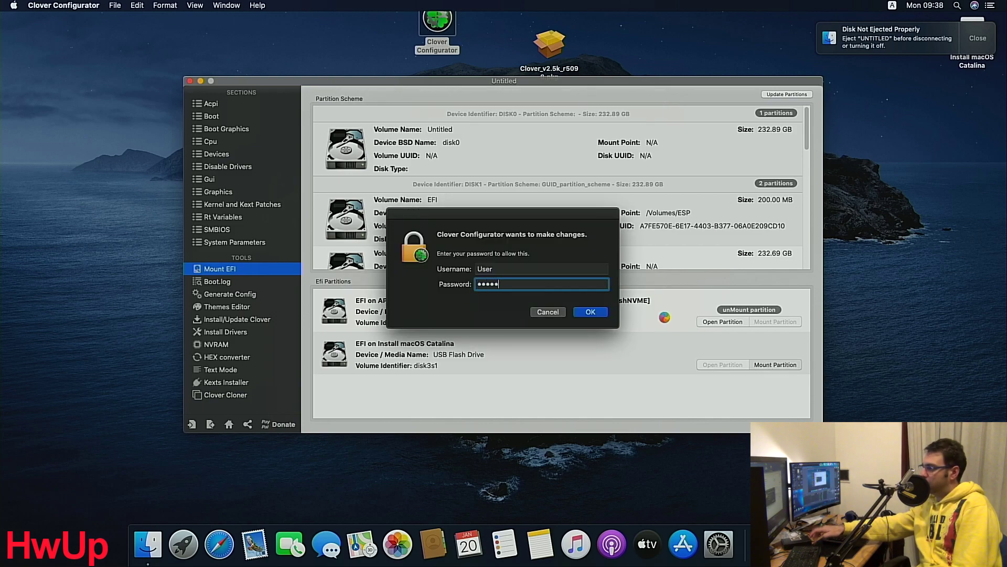
key("Return")
key("super+q")
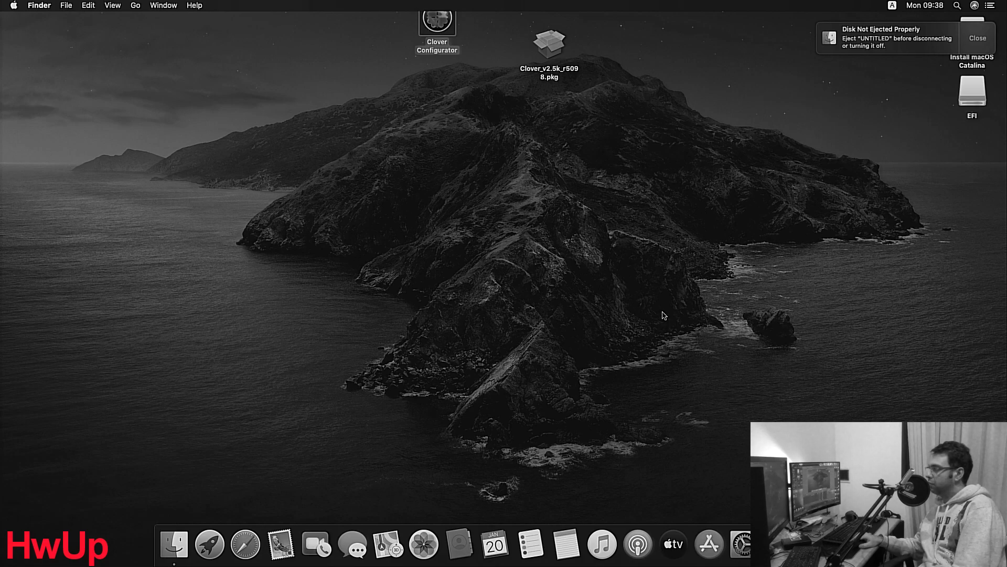
- Reopen Clover Configurator to check which EFI partitions are mounted, then close its window
double_click(446, 35)
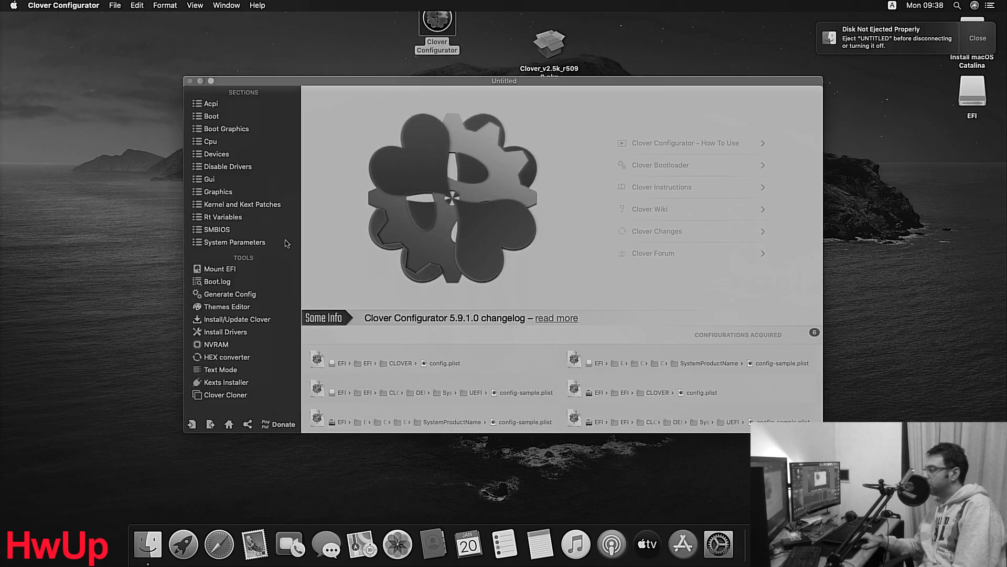
left_click(236, 268)
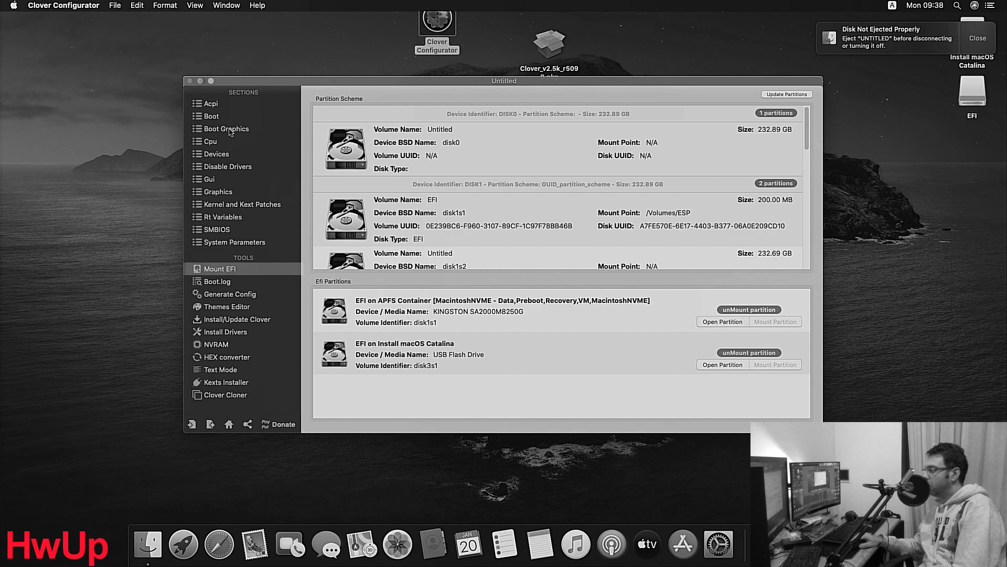
left_click(190, 81)
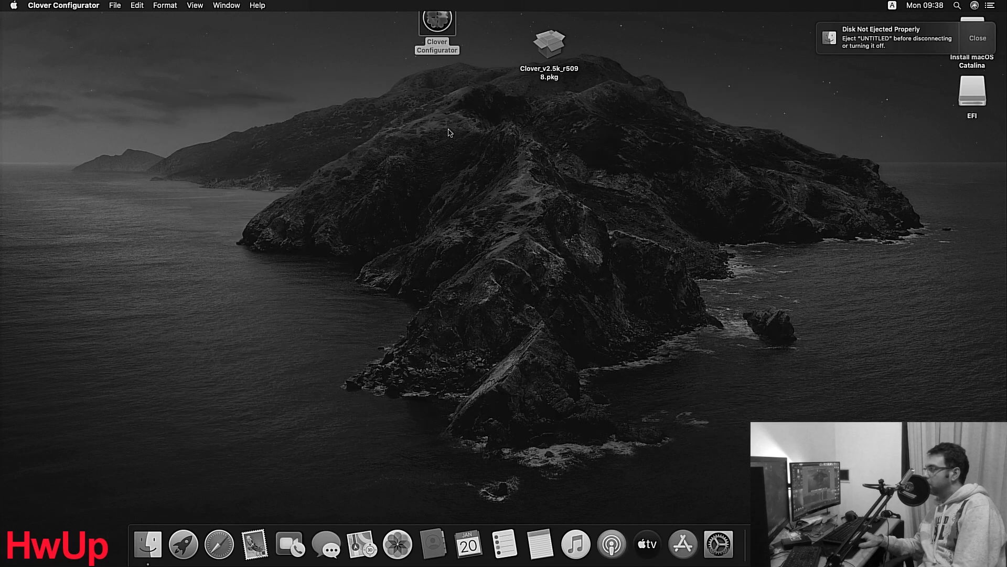
- Open the USB drive's EFI volume from the desktop, dismissing the crash report and closing the Install macOS Catalina window
double_click(972, 63)
double_click(968, 98)
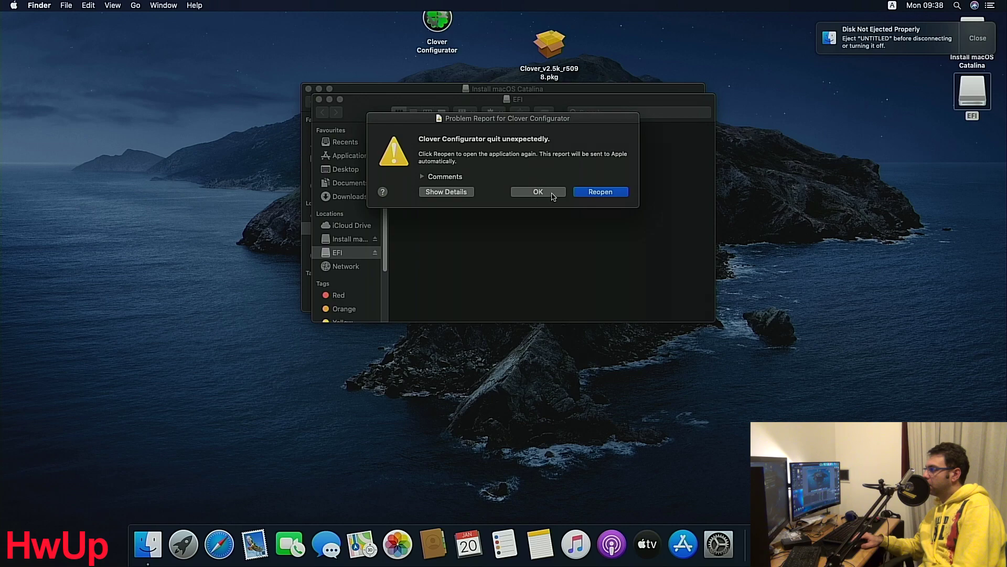
left_click(553, 194)
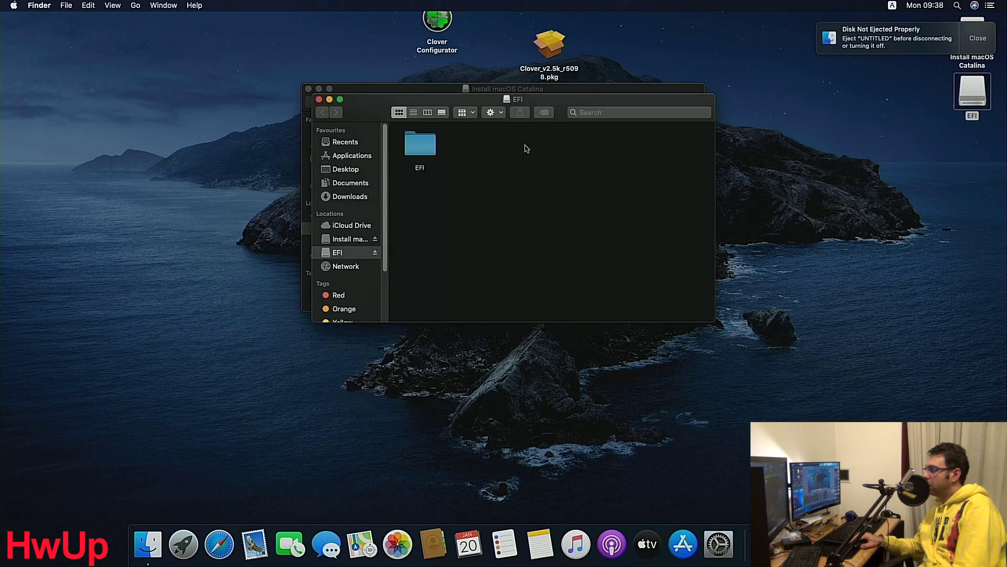
left_click_drag(547, 105, 388, 174)
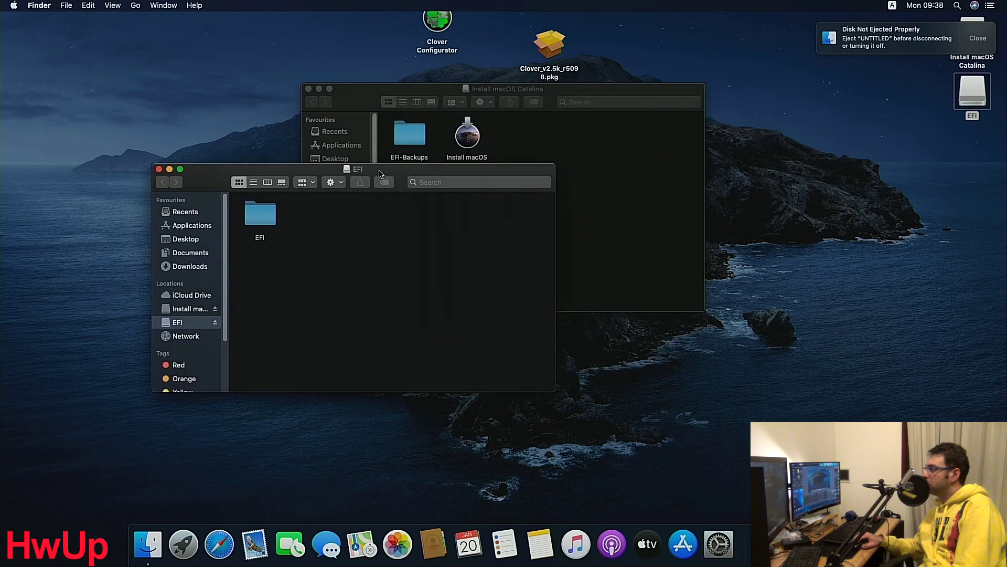
left_click(358, 96)
left_click(309, 90)
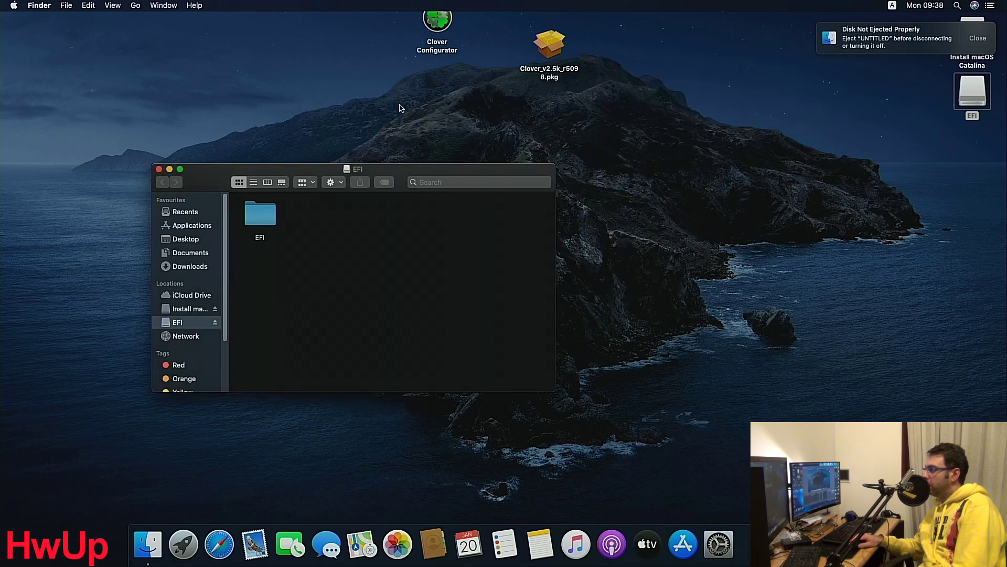
- Open the MacintoshNVME disk's EFI partition from Clover Configurator's Mount EFI tool and minimize the configurator
double_click(441, 38)
left_click(231, 270)
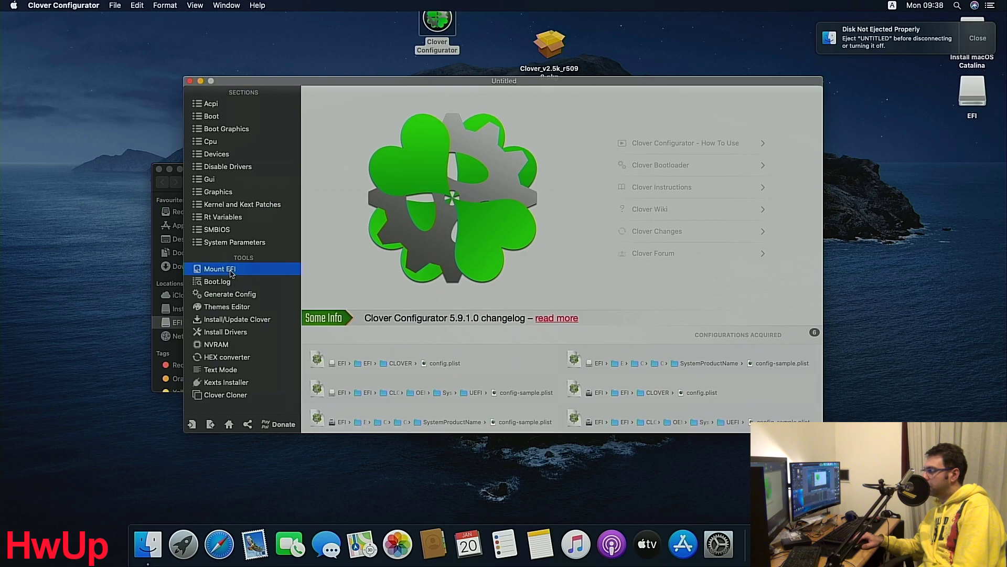
left_click(703, 322)
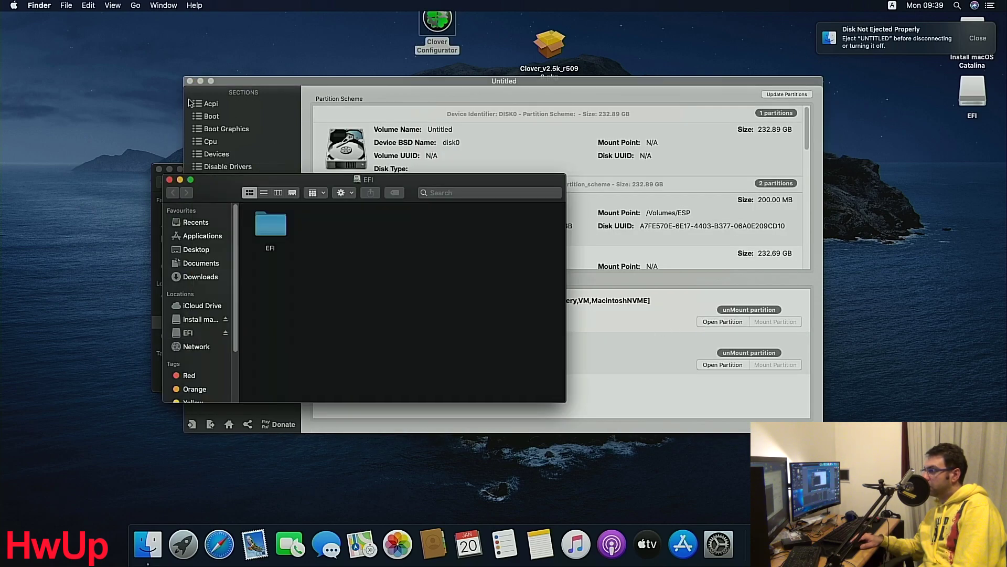
left_click(201, 81)
- Arrange the NVMe EFI window above the USB EFI window and switch both to column view
left_click_drag(231, 196, 242, 307)
left_click_drag(251, 169, 316, 77)
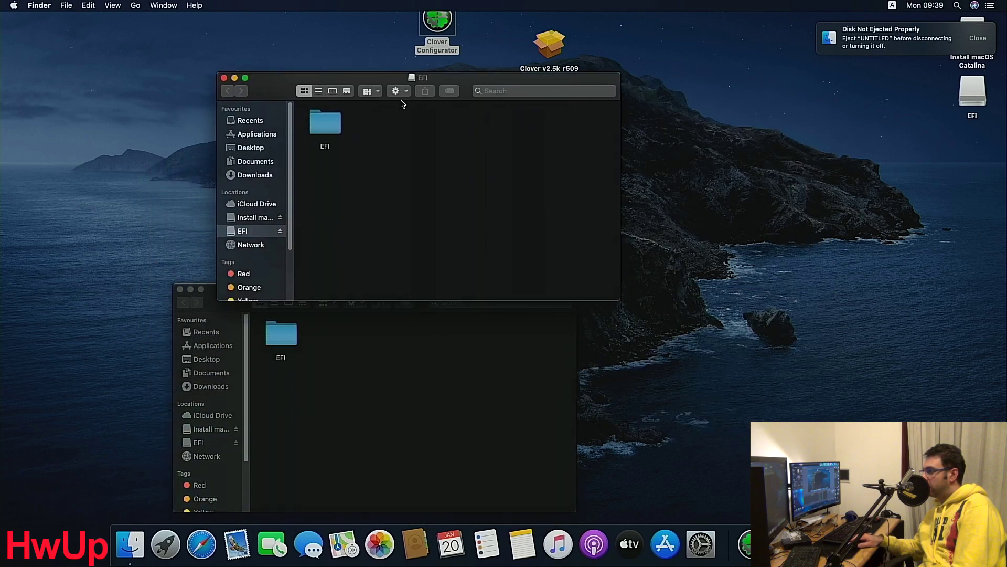
left_click_drag(402, 85, 589, 321)
left_click_drag(374, 291, 411, 60)
left_click_drag(620, 315, 458, 257)
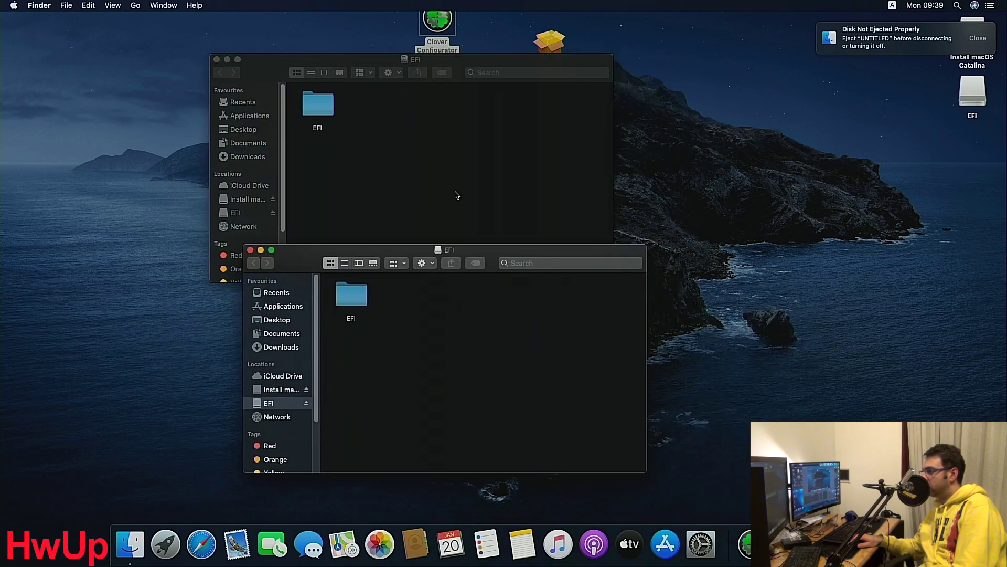
left_click(326, 73)
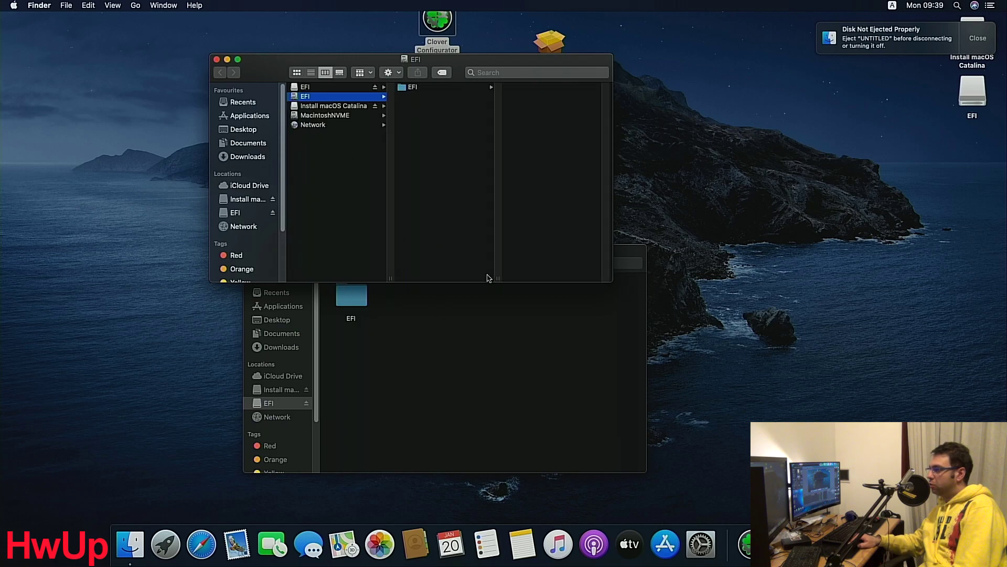
left_click(451, 287)
left_click(356, 268)
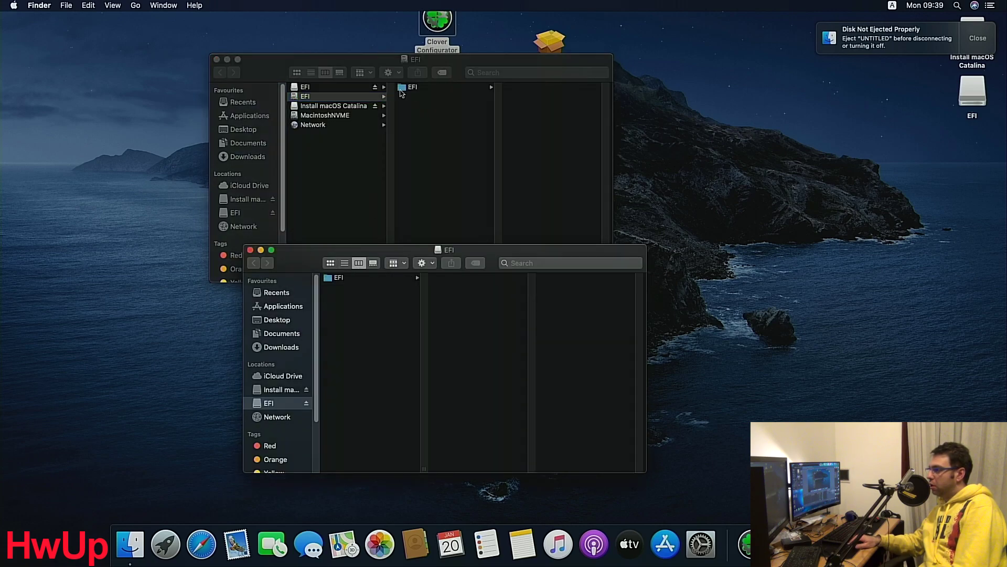
- Open the EFI folder on the NVMe partition and the EFI/CLOVER folder on the USB partition
left_click(413, 93)
left_click(428, 89)
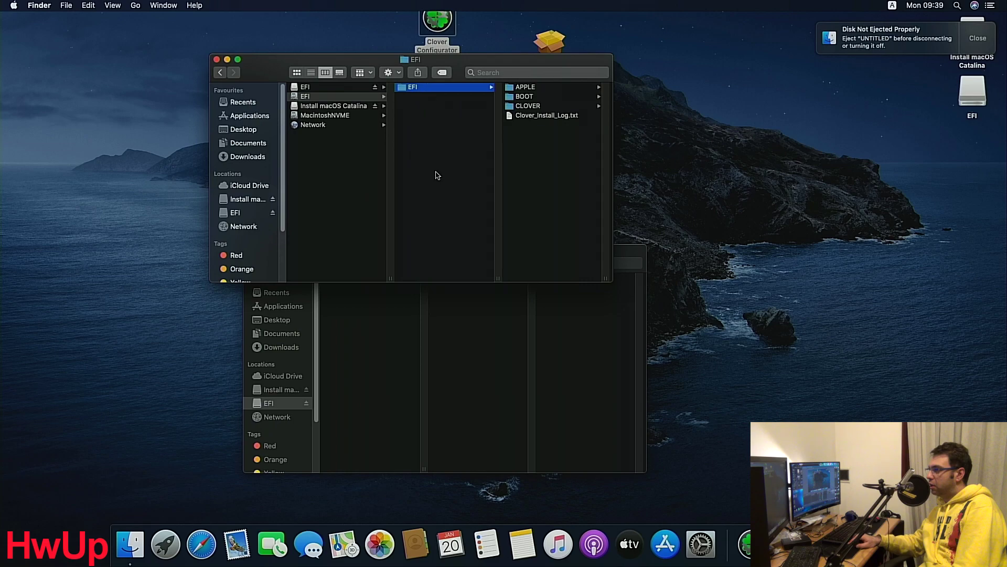
left_click(443, 338)
left_click(382, 277)
left_click(451, 288)
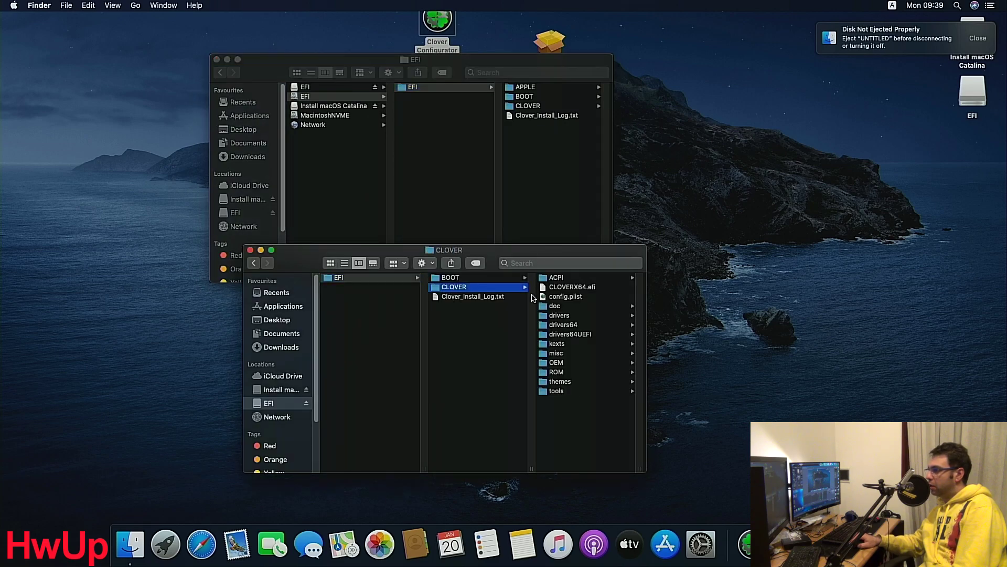
left_click_drag(561, 251, 429, 272)
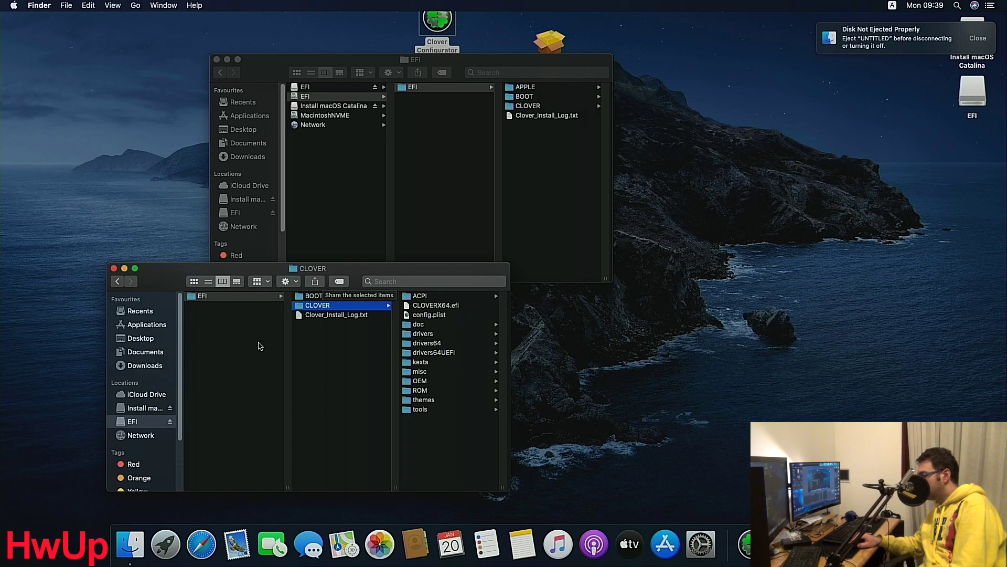
- Reopen the USB EFI volume's CLOVER folder and select everything in it, from ACPI to tools
left_click(152, 420)
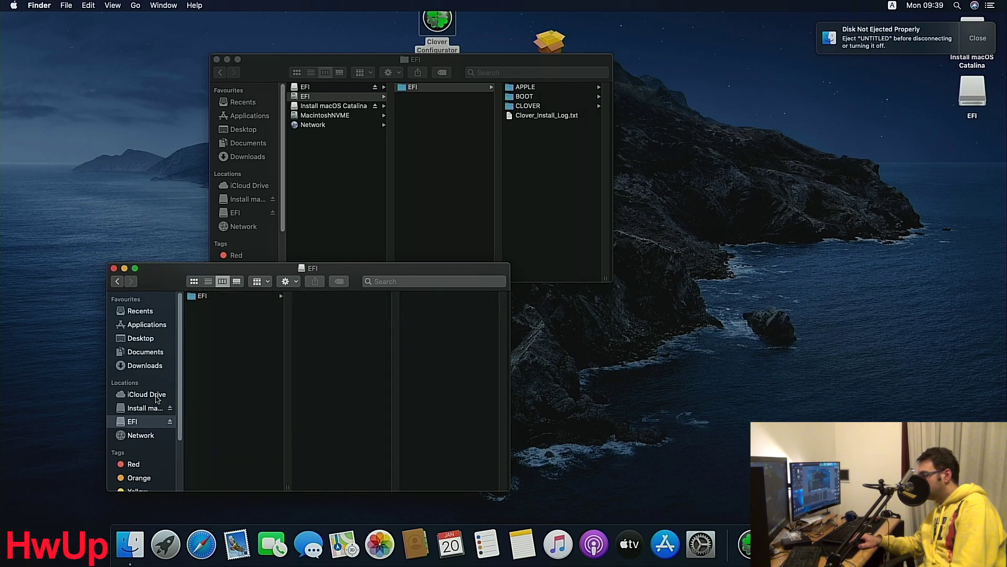
left_click(214, 299)
left_click(344, 305)
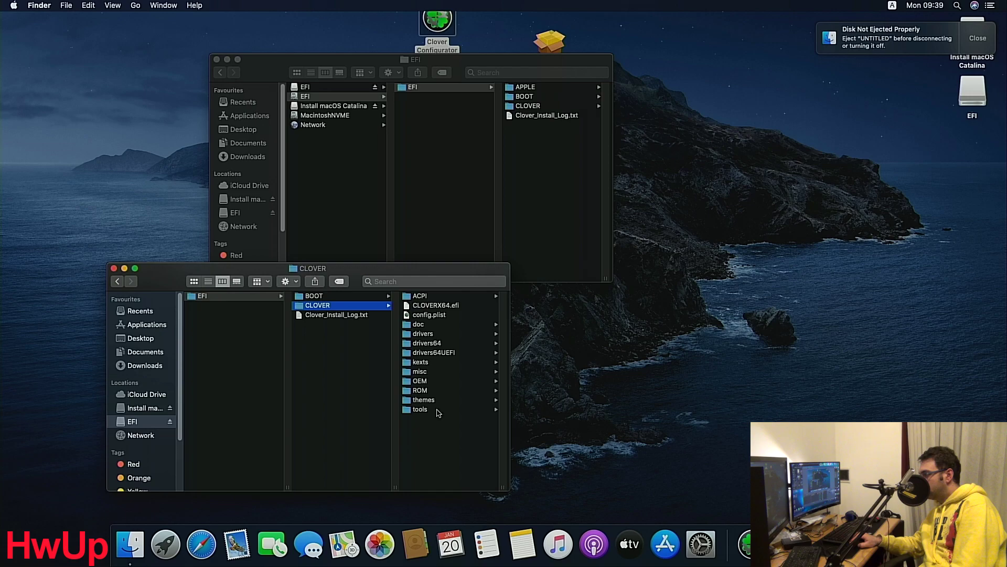
left_click_drag(439, 413, 444, 322)
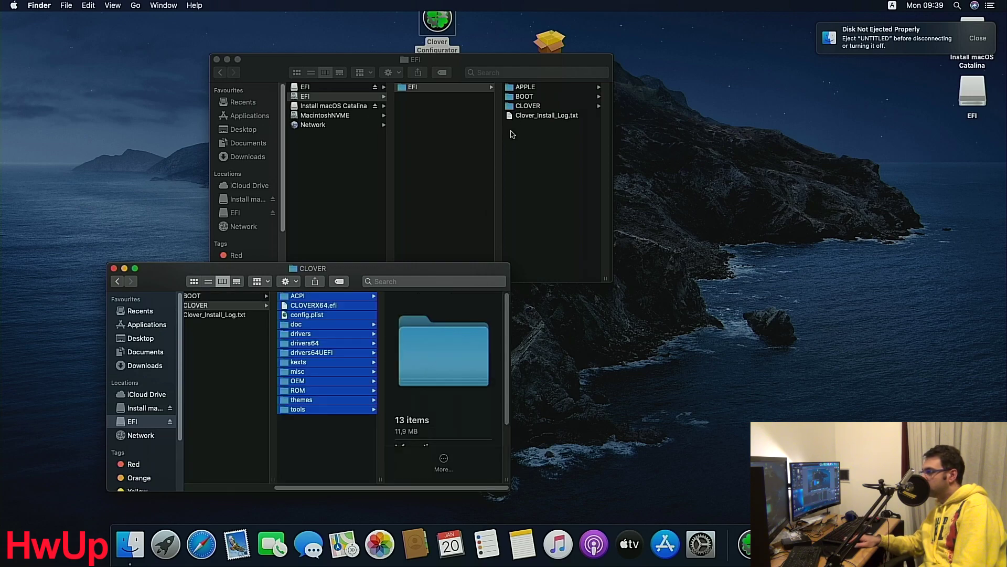
- Copy the selected items into the NVMe partition's EFI/CLOVER folder, replacing all existing items of the same name
left_click(518, 105)
left_click(518, 105)
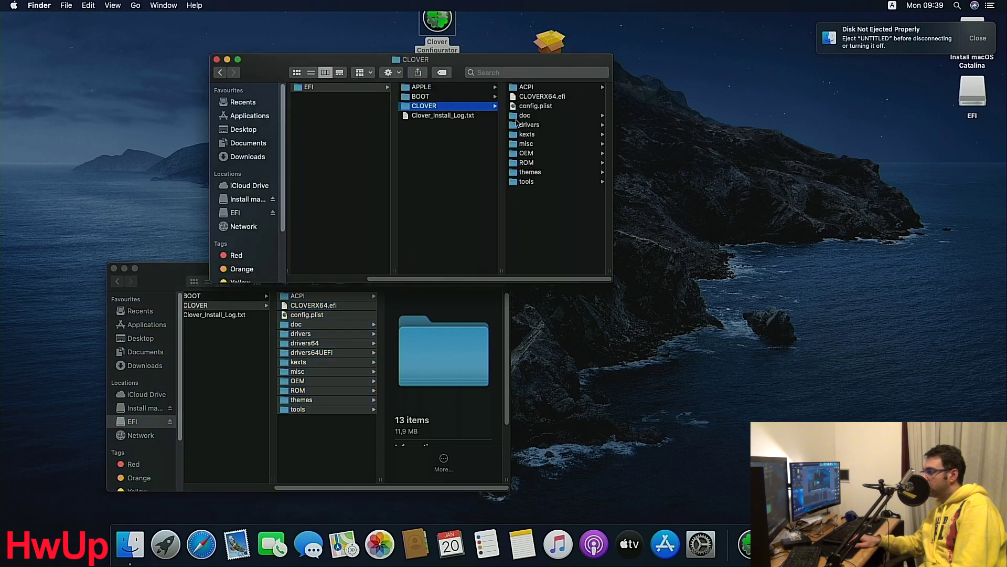
left_click_drag(303, 373, 542, 247)
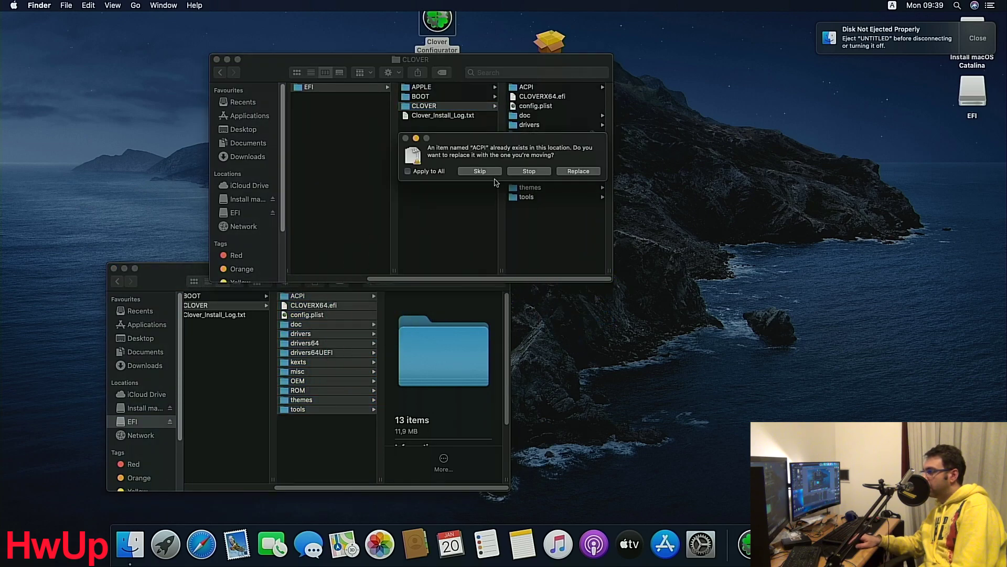
left_click(408, 171)
left_click(578, 171)
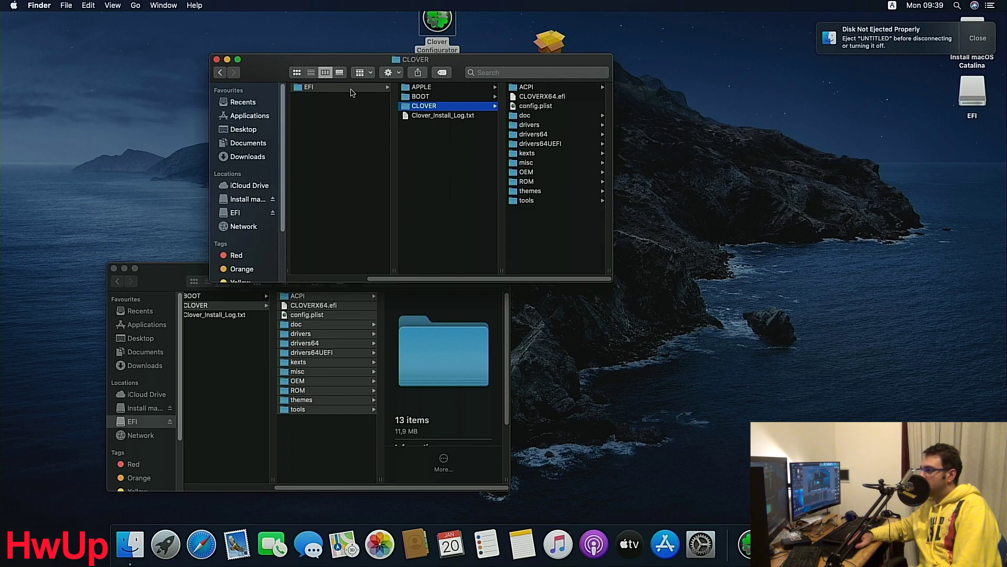
left_click(326, 97)
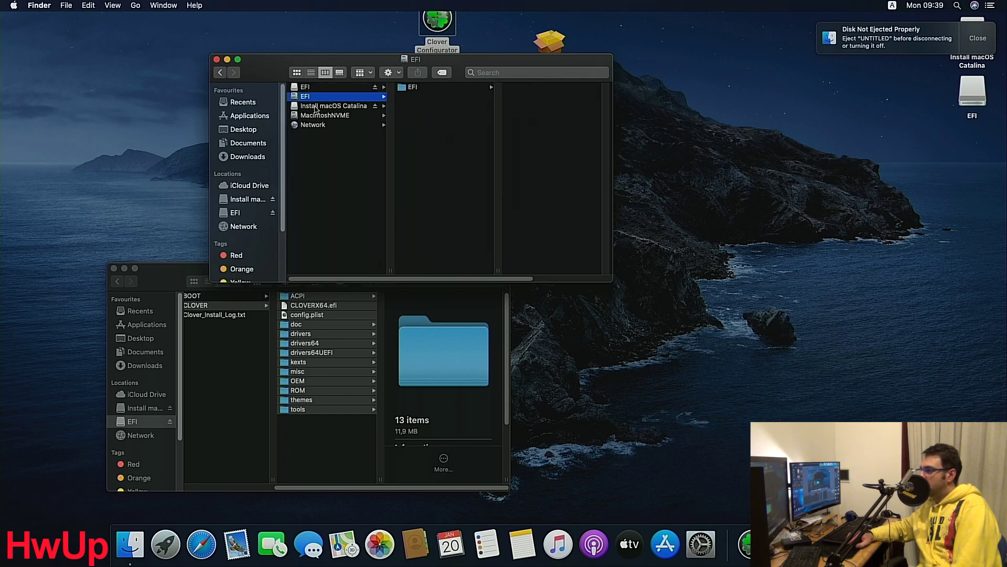
- Boot macOS from MacintoshNVME and log in with the account password, ejecting the unreadable disk
key("Right")
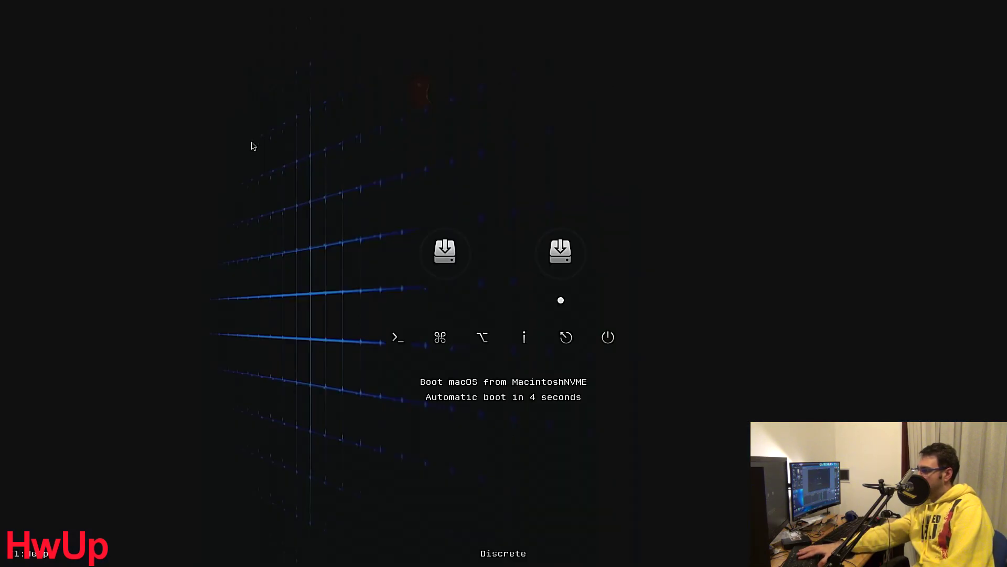
key("Return")
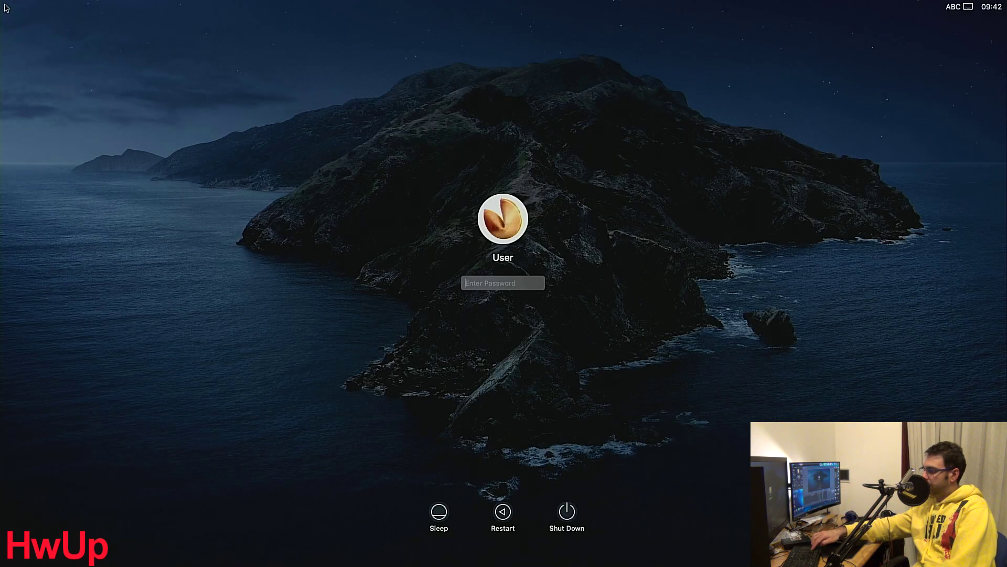
type("•••••")
key("Return")
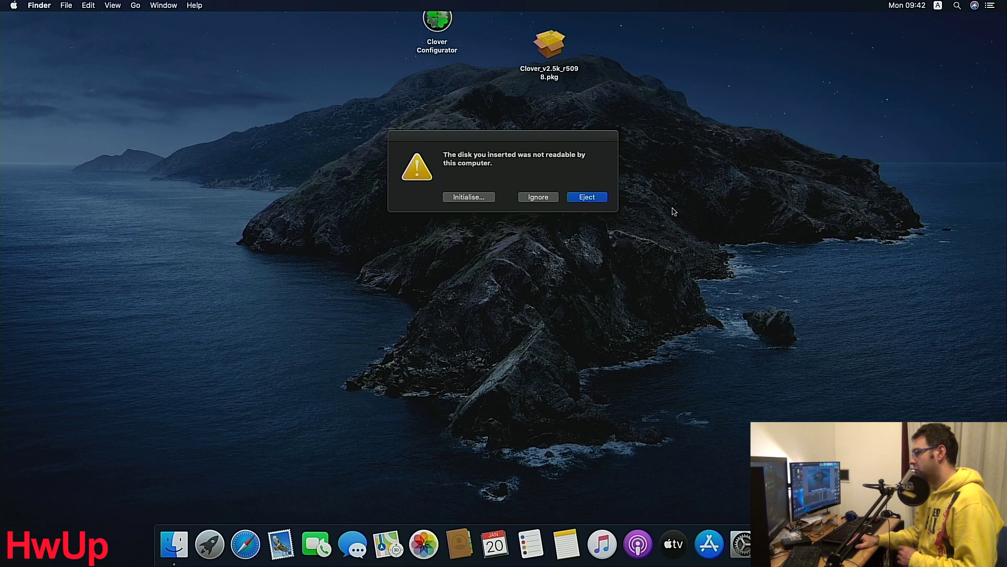
left_click(586, 198)
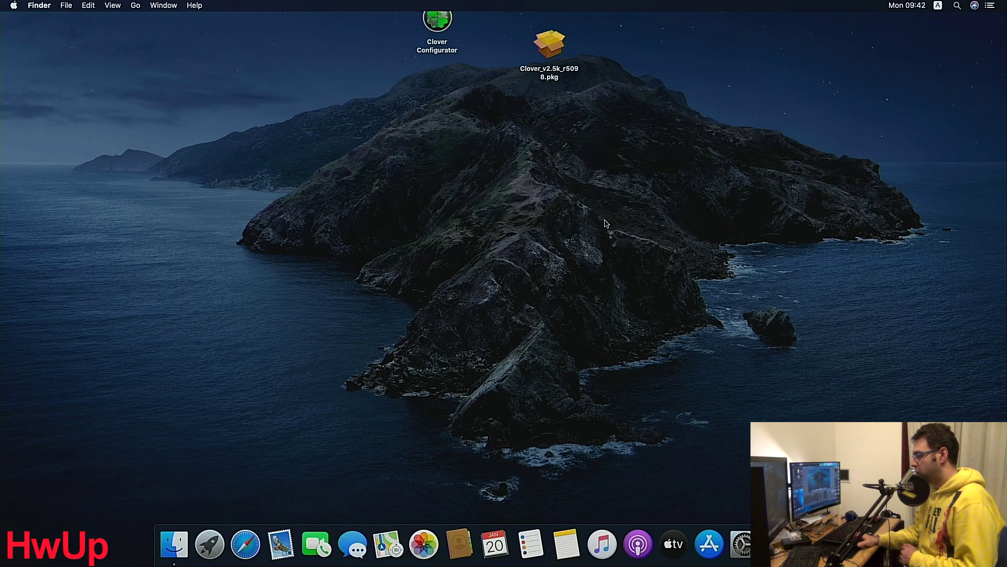